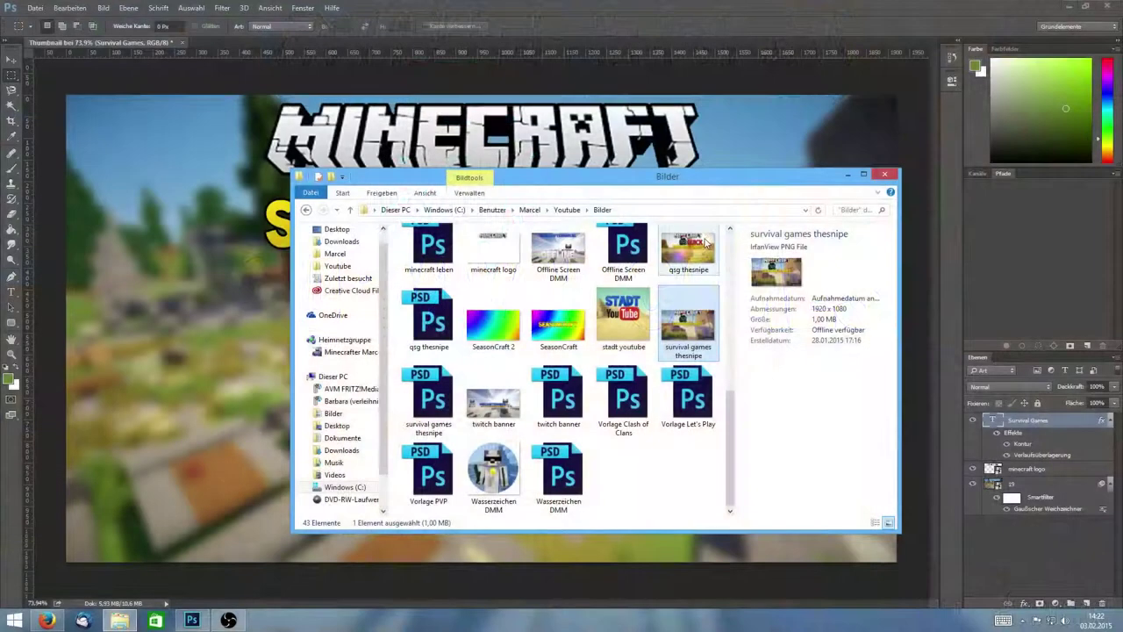
Bring the Photoshop thumbnail to the front, then open a new empty Firefox tab
{"action": "left_click", "coordinate": [649, 5]}
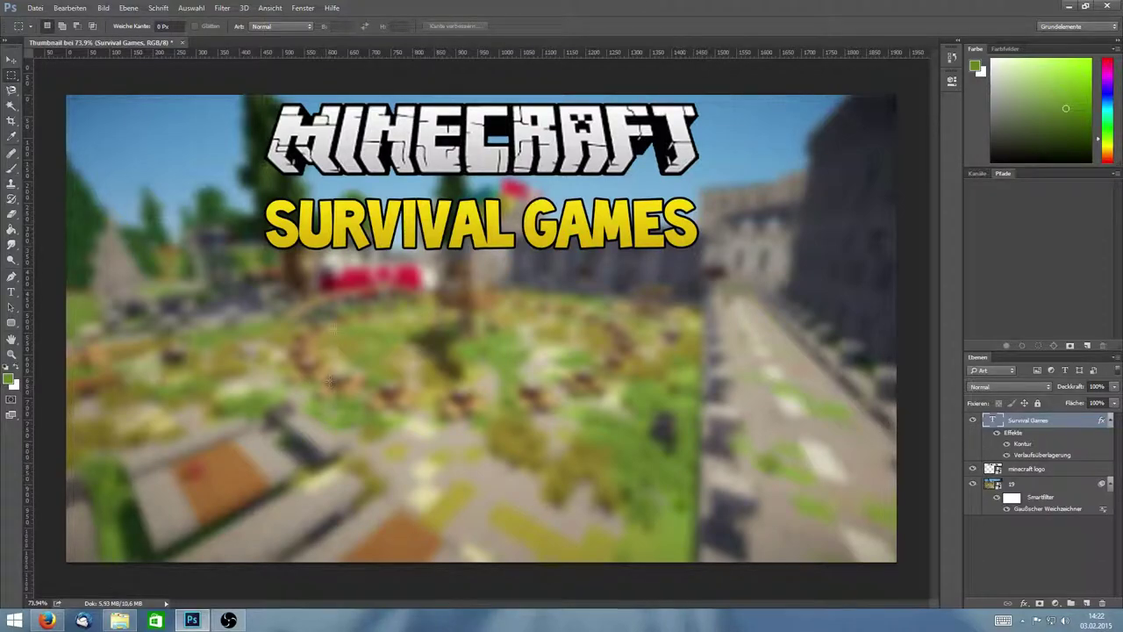
{"action": "left_click", "coordinate": [46, 620]}
{"action": "left_click", "coordinate": [513, 8]}
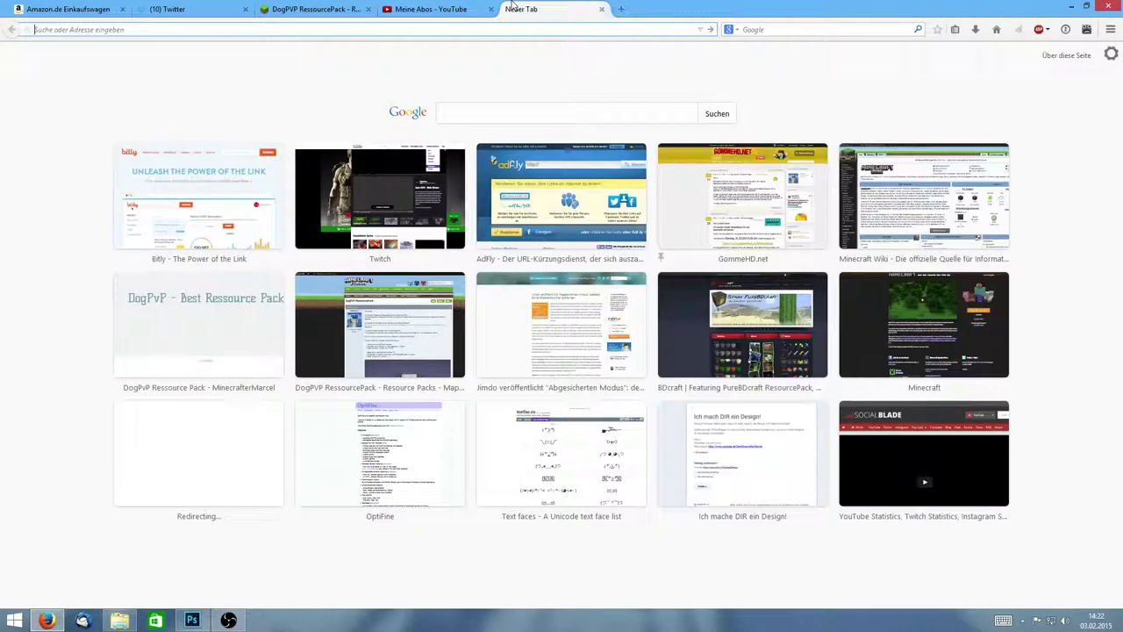
Search google.de for 'minecraft skin viewer'
{"action": "type", "text": "google.de"}
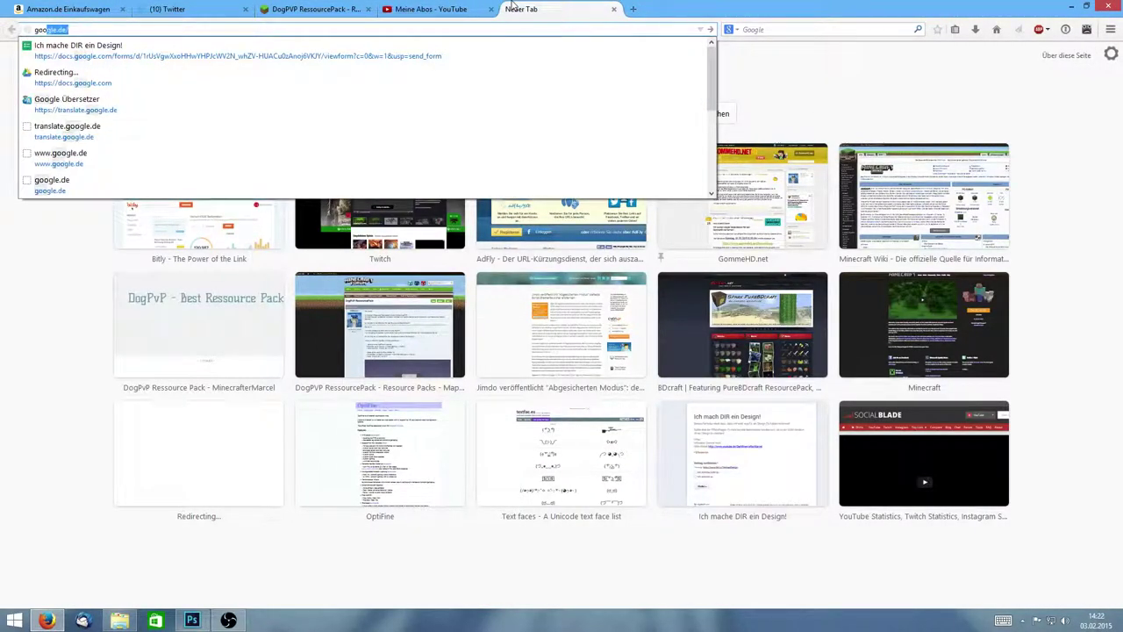
{"action": "key", "text": "Return"}
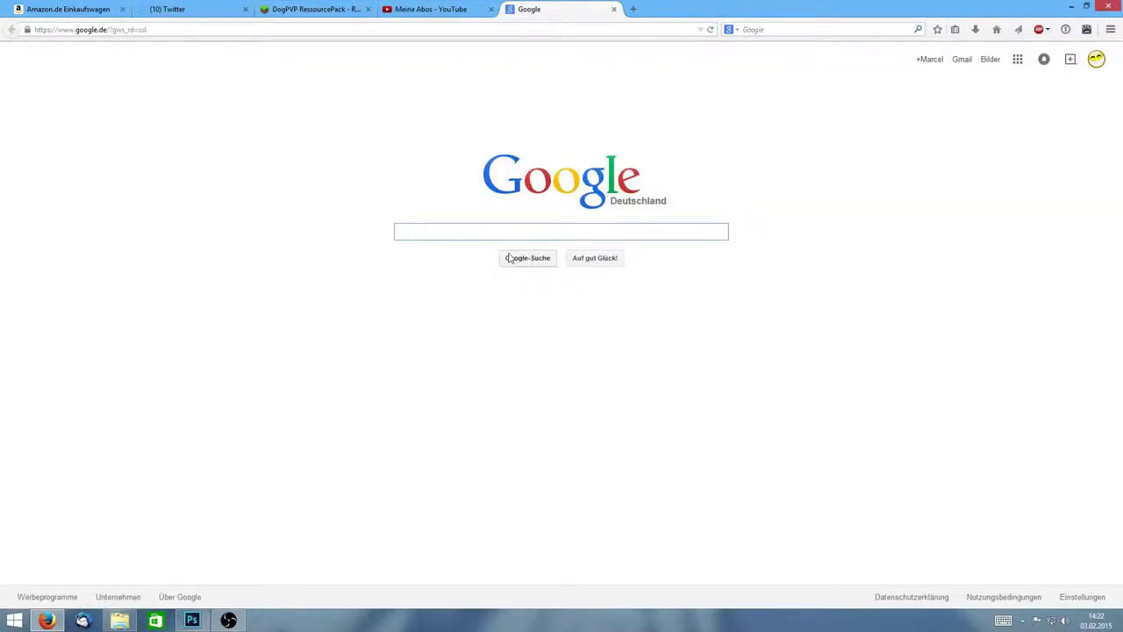
{"action": "type", "text": "mimn"}
{"action": "key", "text": "BackSpace"}
{"action": "key", "text": "BackSpace"}
{"action": "type", "text": "b"}
{"action": "key", "text": "BackSpace"}
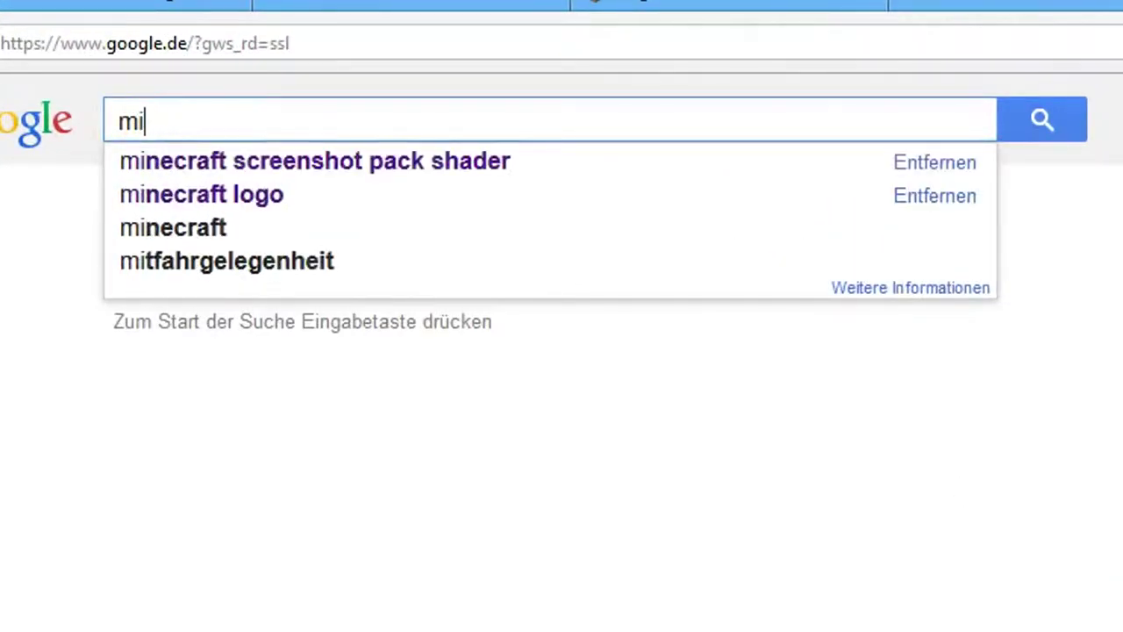
{"action": "type", "text": "necraft skin viewe"}
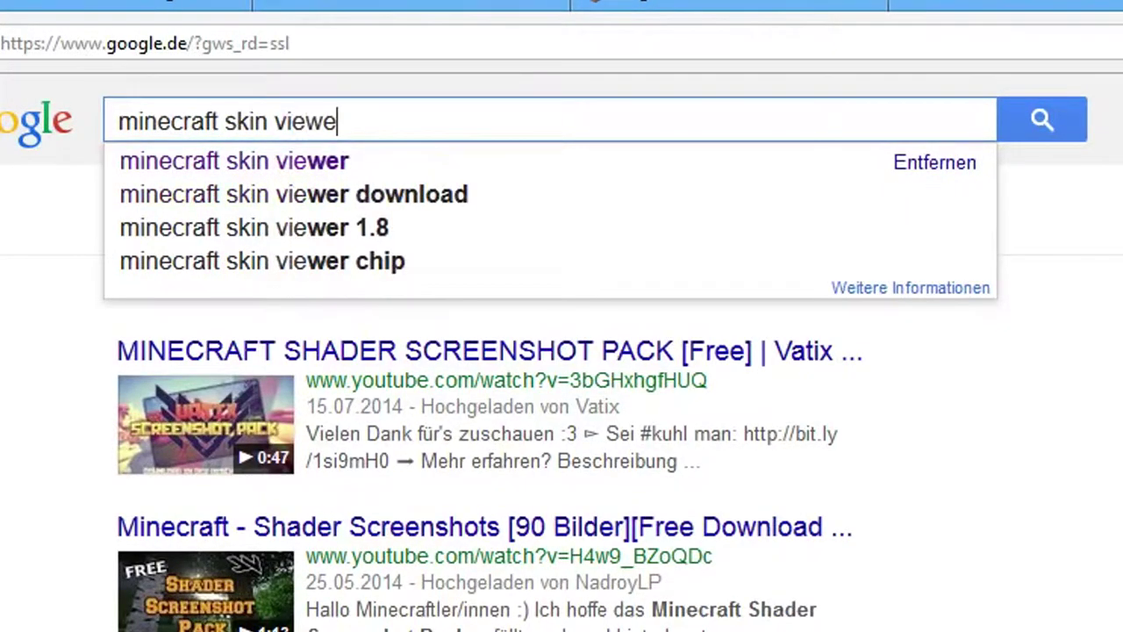
{"action": "type", "text": "r"}
{"action": "key", "text": "Return"}
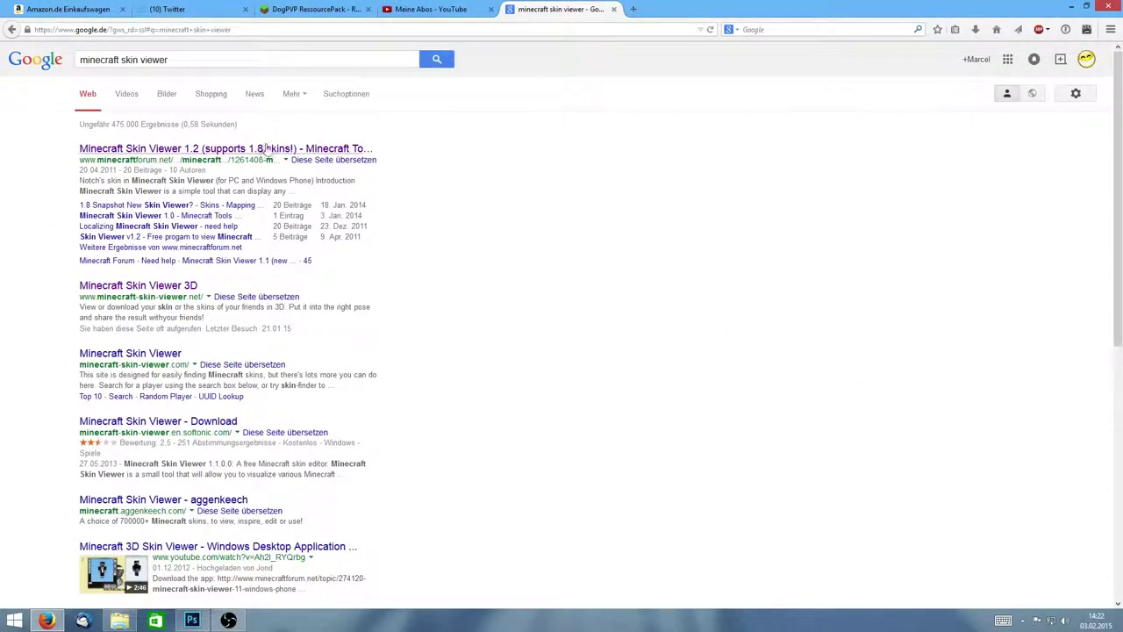
Open the Minecraft Skin Viewer 1.2 thread on minecraftforum.net and go to its Download for PC section
{"action": "left_click", "coordinate": [266, 149]}
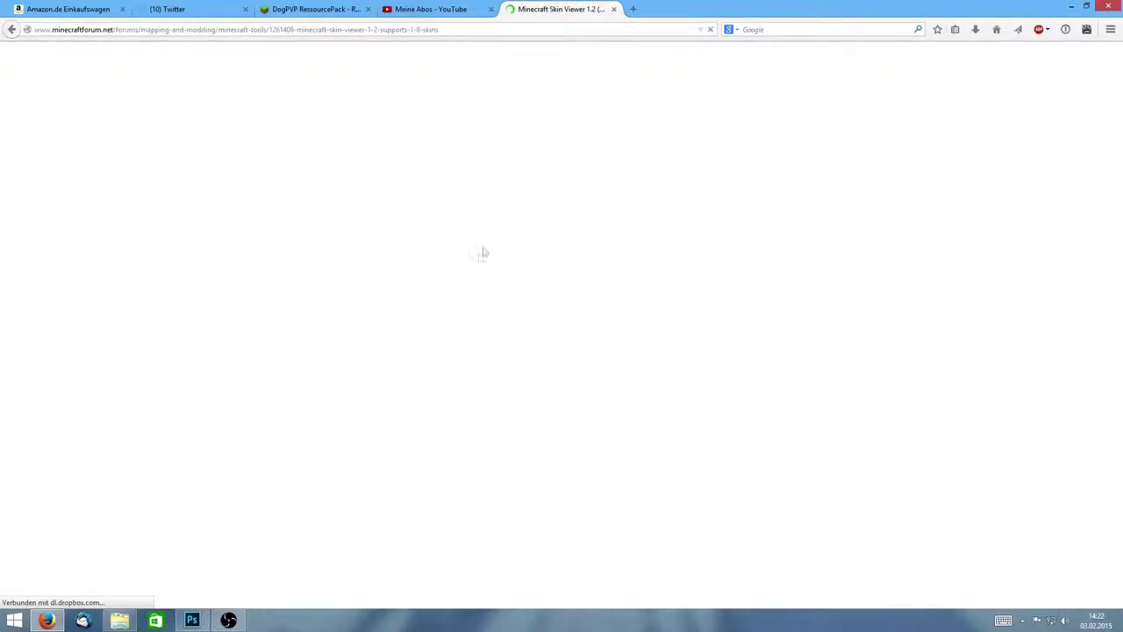
{"action": "scroll", "coordinate": [478, 126], "scroll_direction": "down", "scroll_amount": 3}
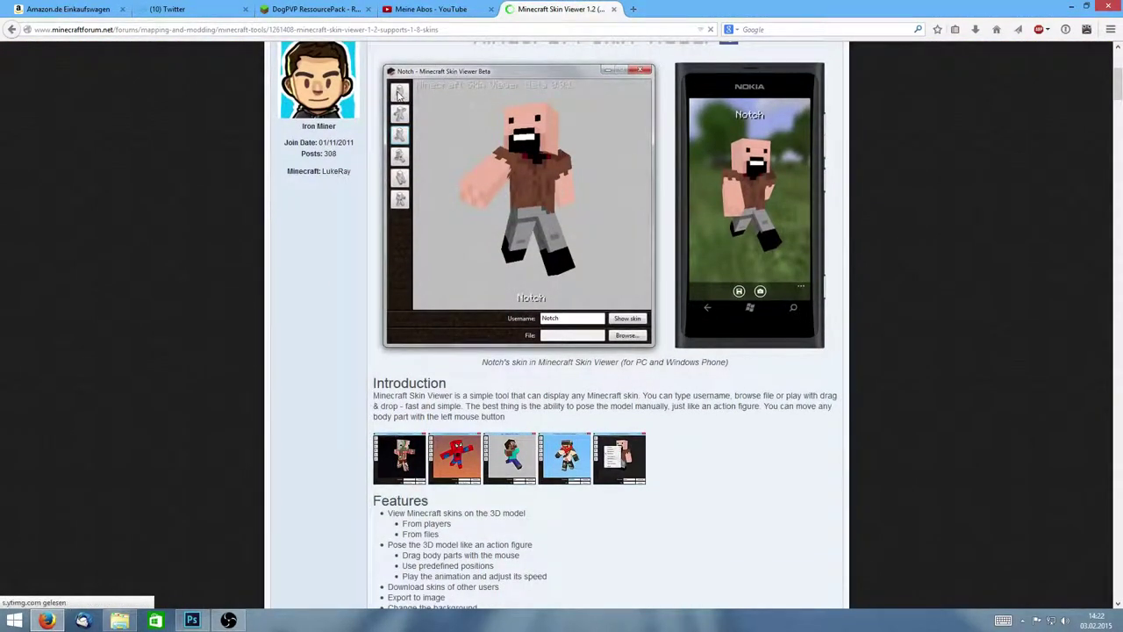
{"action": "scroll", "coordinate": [650, 283], "scroll_direction": "down", "scroll_amount": 2}
{"action": "scroll", "coordinate": [650, 282], "scroll_direction": "up", "scroll_amount": 2}
{"action": "scroll", "coordinate": [650, 282], "scroll_direction": "down", "scroll_amount": 2}
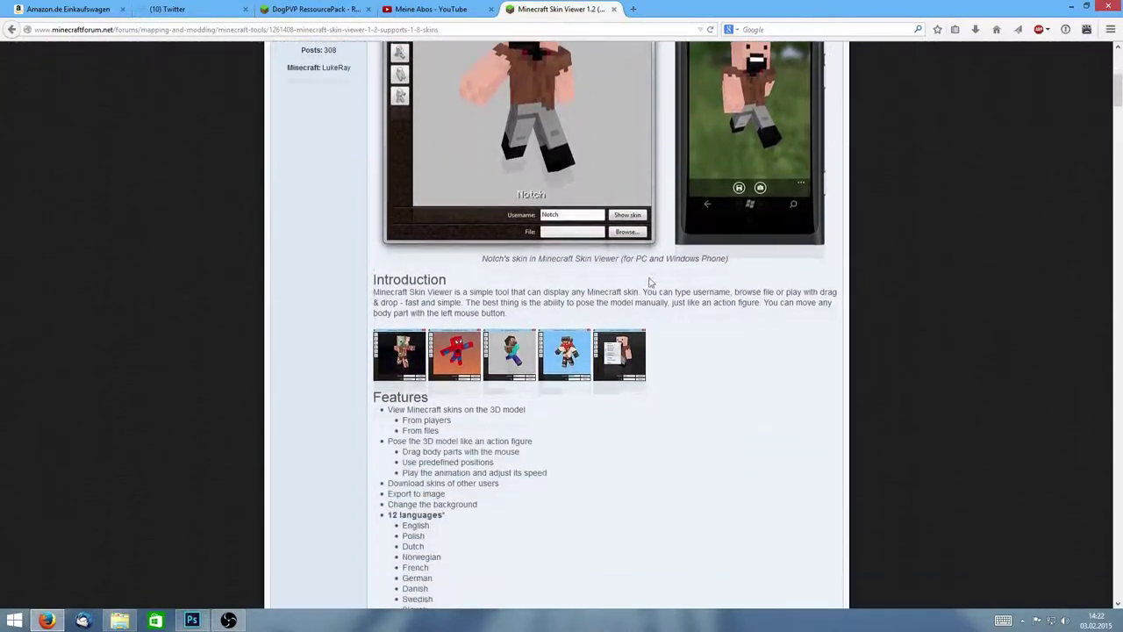
{"action": "scroll", "coordinate": [650, 283], "scroll_direction": "down", "scroll_amount": 3}
{"action": "scroll", "coordinate": [675, 275], "scroll_direction": "down", "scroll_amount": 3}
{"action": "scroll", "coordinate": [702, 263], "scroll_direction": "down", "scroll_amount": 3}
{"action": "scroll", "coordinate": [745, 253], "scroll_direction": "down", "scroll_amount": 3}
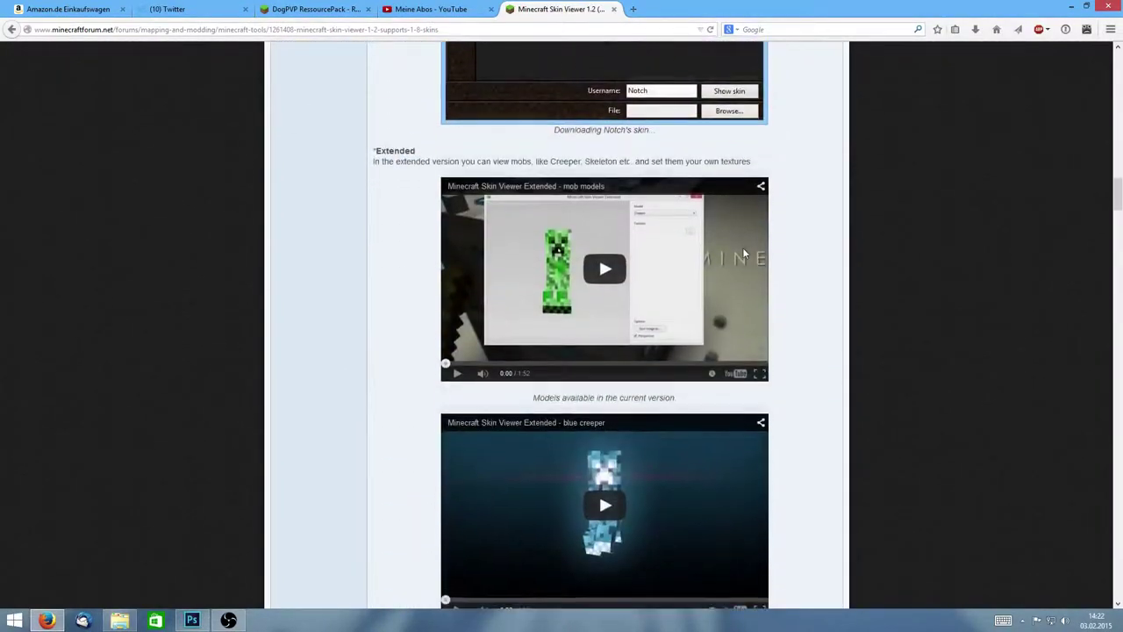
{"action": "scroll", "coordinate": [743, 250], "scroll_direction": "down", "scroll_amount": 4}
{"action": "scroll", "coordinate": [742, 250], "scroll_direction": "down", "scroll_amount": 2}
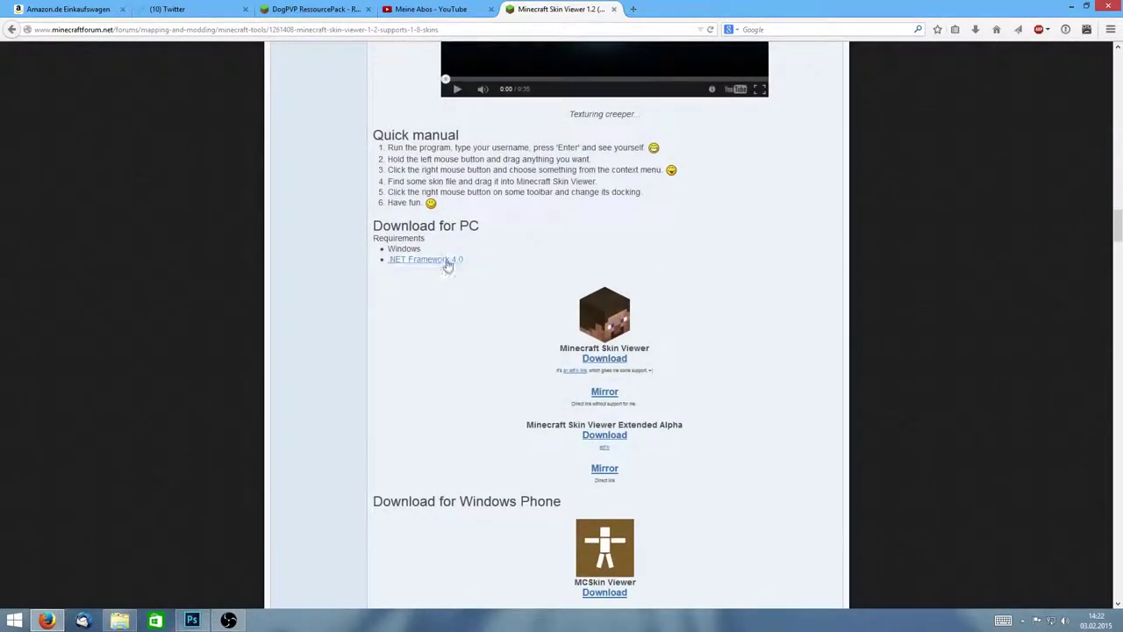
{"action": "scroll", "coordinate": [647, 344], "scroll_direction": "down", "scroll_amount": 1}
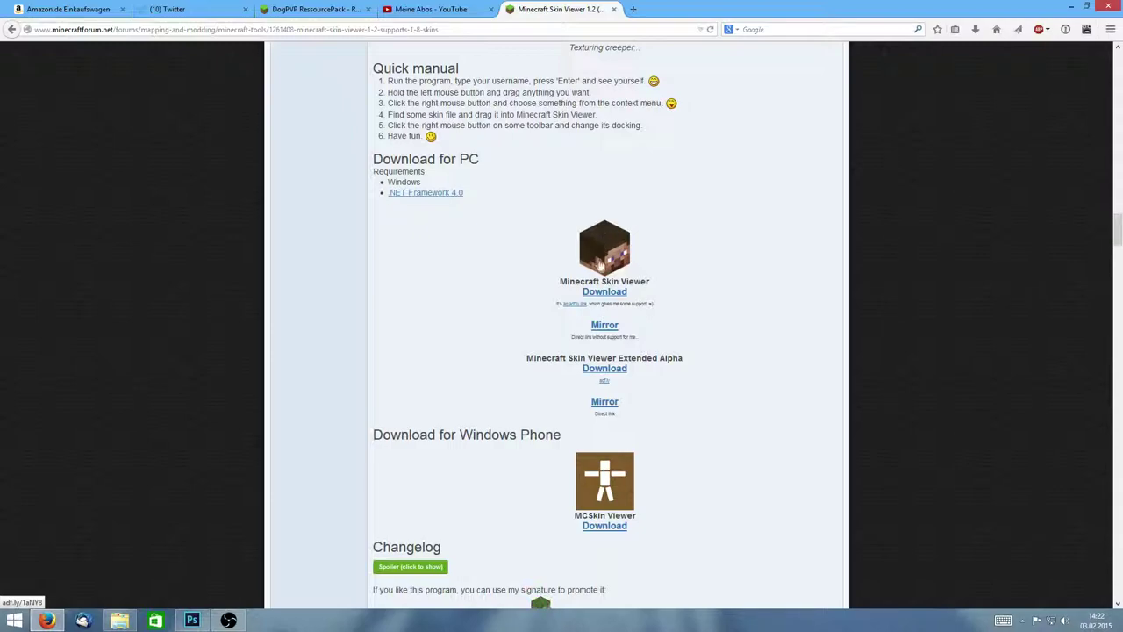
Download and launch Minecraft Skin Viewer, close the adf.ly ad tab, and enter the player's username
{"action": "left_click", "coordinate": [604, 291]}
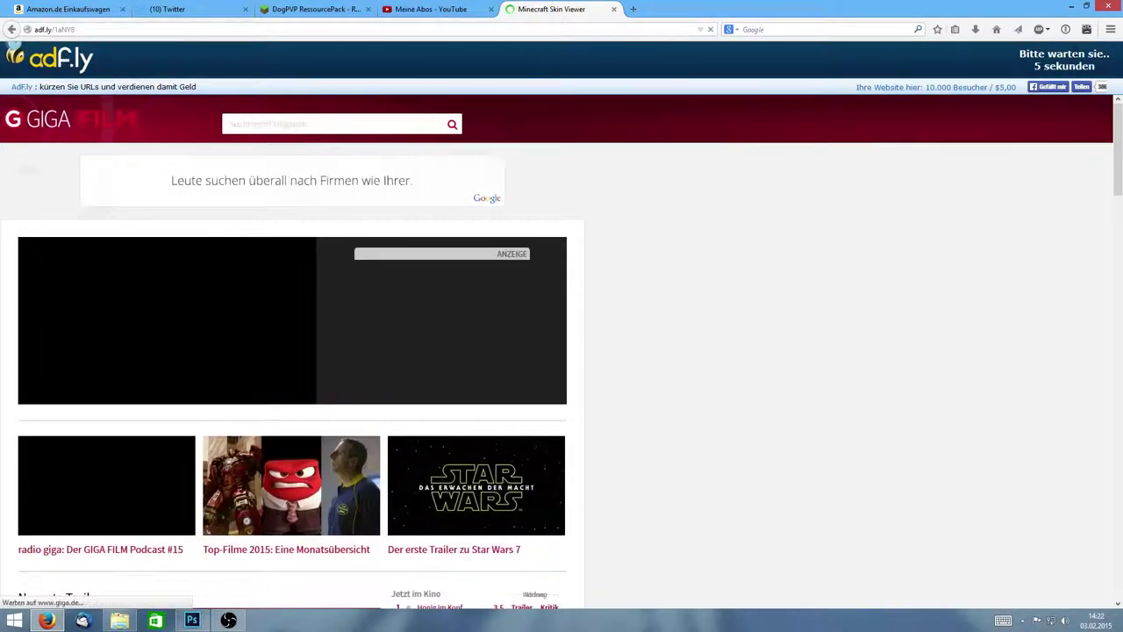
{"action": "left_click", "coordinate": [1028, 59]}
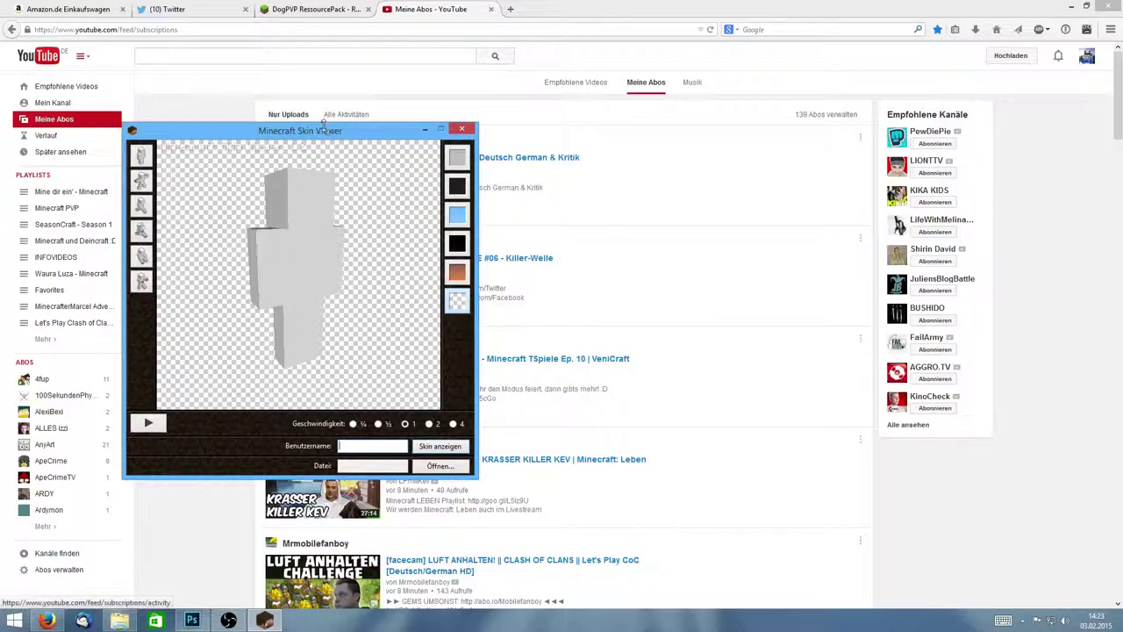
{"action": "mouse_move", "coordinate": [368, 134]}
{"action": "left_mouse_down"}
{"action": "mouse_move", "coordinate": [368, 123]}
{"action": "mouse_move", "coordinate": [572, 119]}
{"action": "left_mouse_up"}
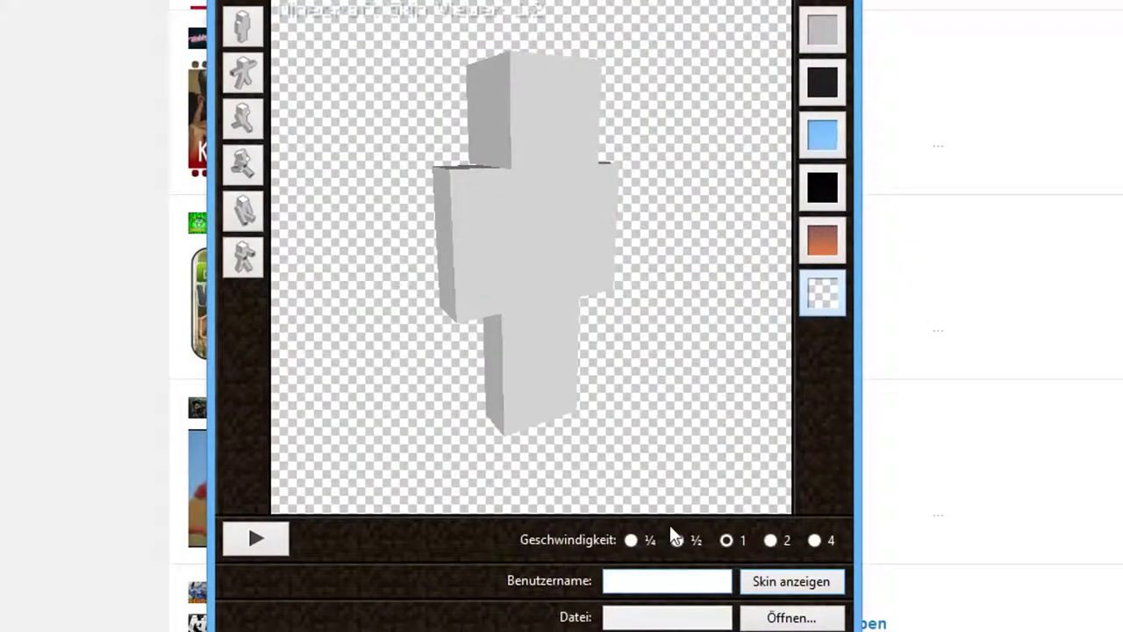
{"action": "type", "text": "DMMZocker"}
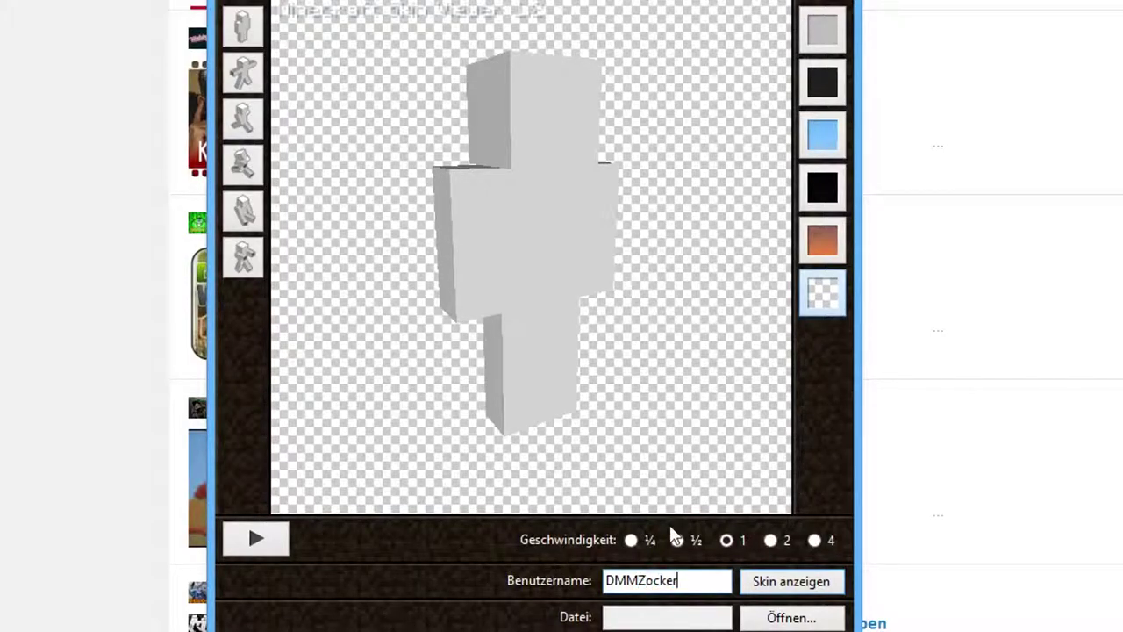
Load the player's wolf skin and pose the figure with arm raised, legs apart, head forward
{"action": "key", "text": "ctrl+a"}
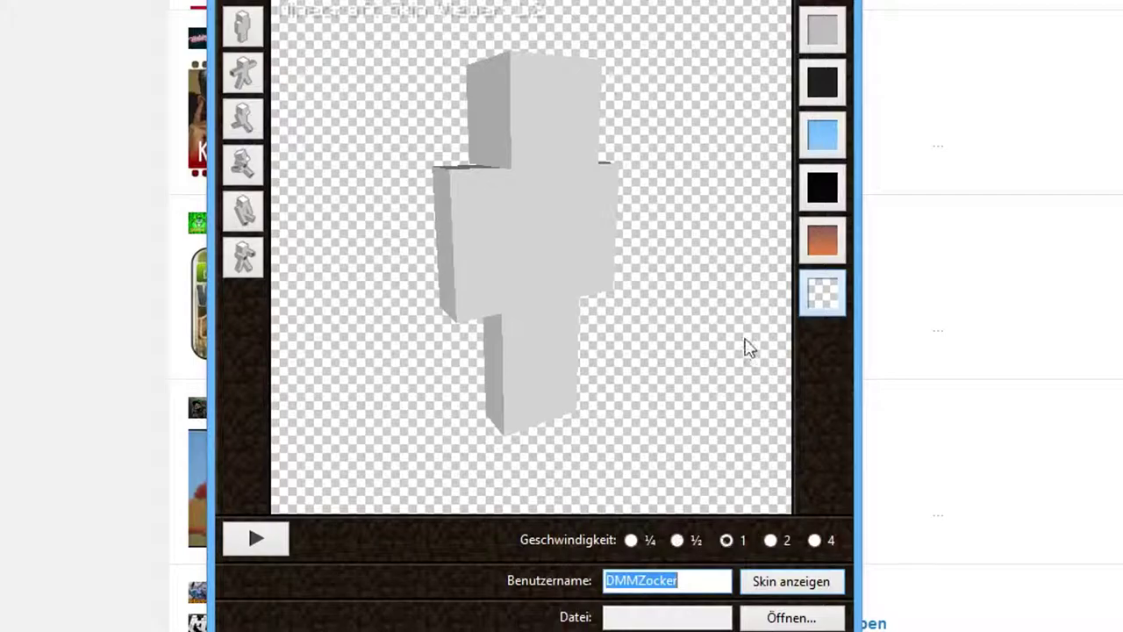
{"action": "left_click", "coordinate": [809, 592]}
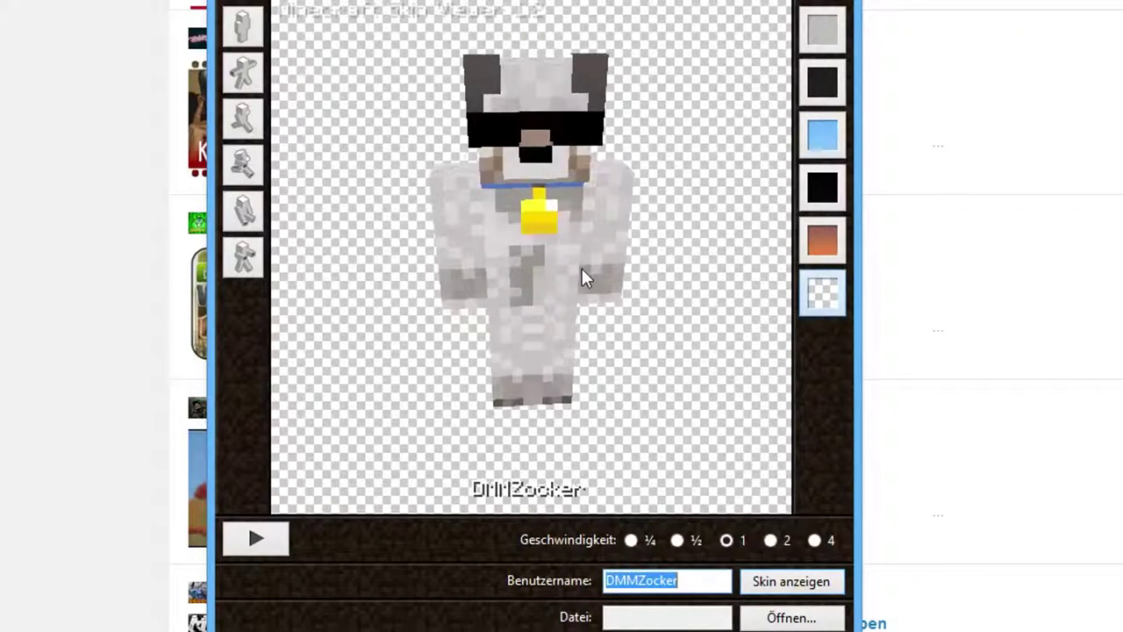
{"action": "left_click_drag", "start_coordinate": [541, 248], "coordinate": [609, 290]}
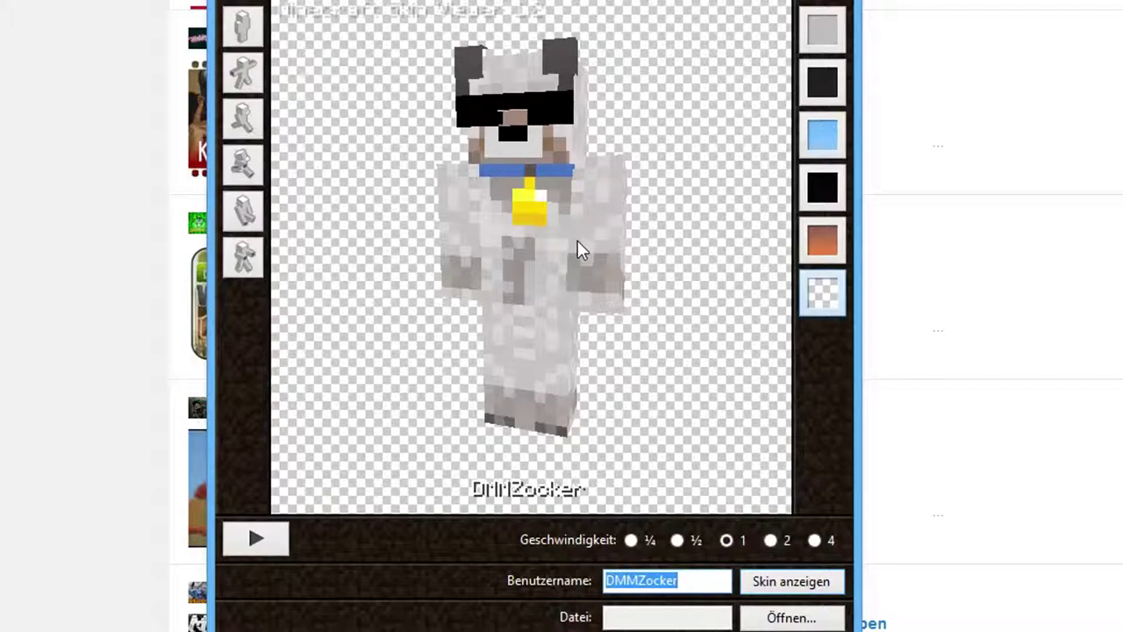
{"action": "left_click_drag", "start_coordinate": [459, 268], "coordinate": [439, 238]}
{"action": "left_click_drag", "start_coordinate": [550, 410], "coordinate": [491, 409]}
{"action": "mouse_move", "coordinate": [531, 132]}
{"action": "left_mouse_down"}
{"action": "mouse_move", "coordinate": [540, 91]}
{"action": "mouse_move", "coordinate": [478, 133]}
{"action": "left_mouse_up"}
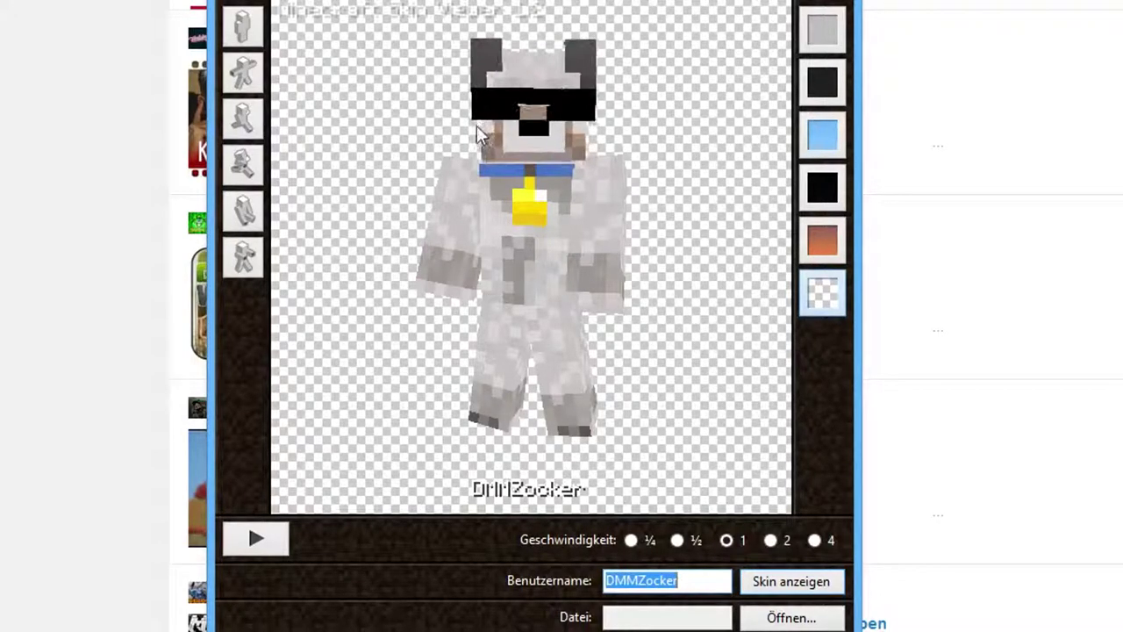
Save the posed figure as a PNG named tutorial on the Desktop
{"action": "right_click", "coordinate": [506, 211]}
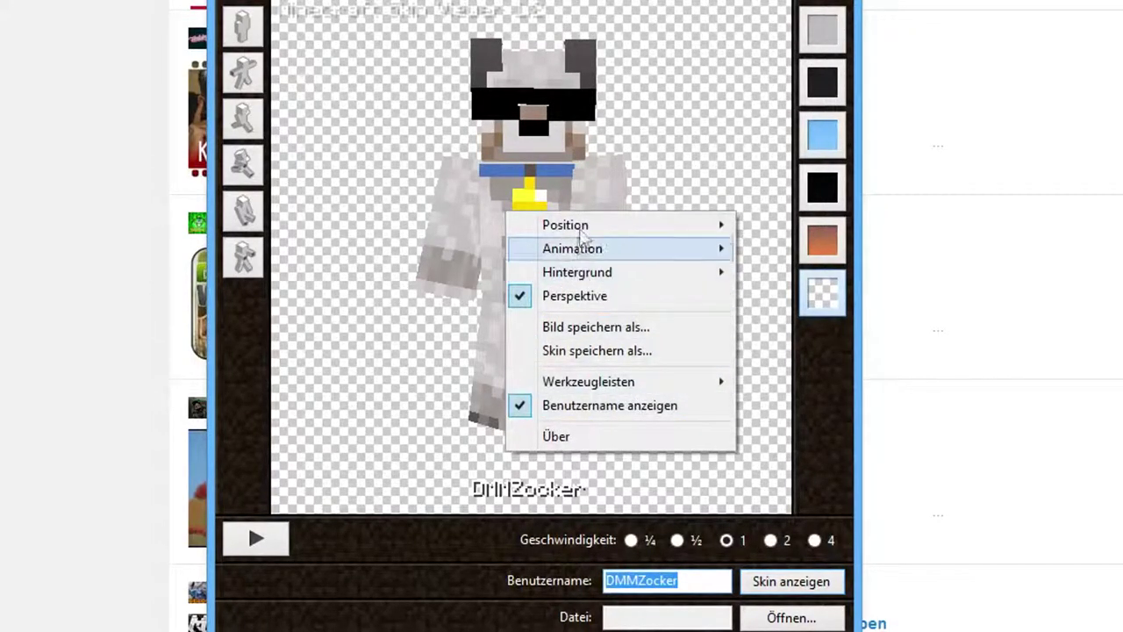
{"action": "left_click", "coordinate": [596, 326]}
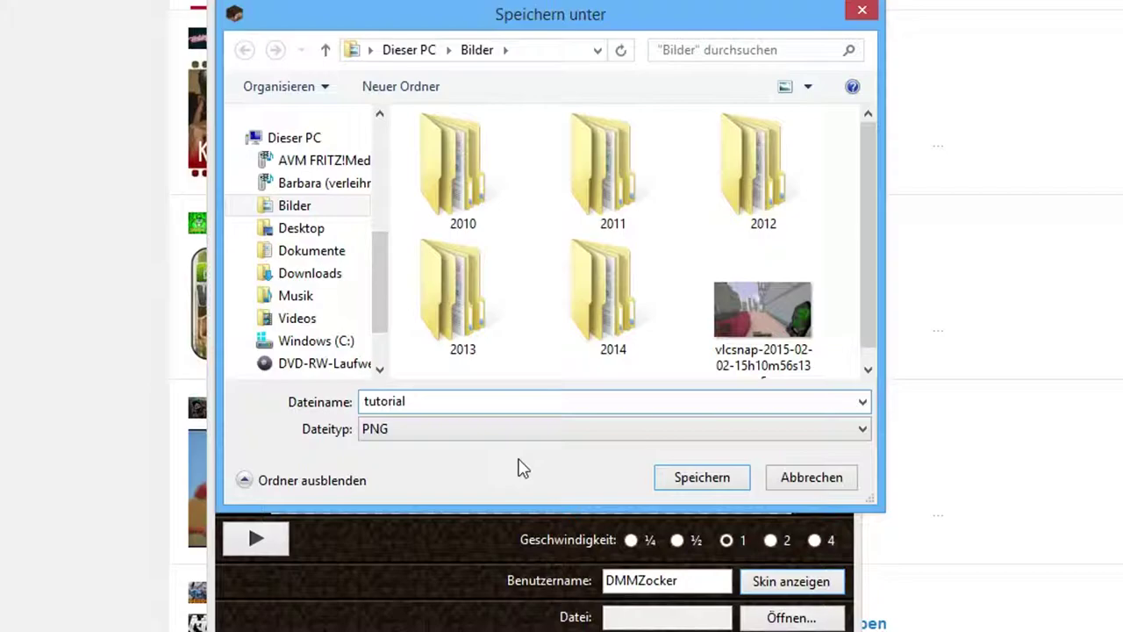
{"action": "mouse_move", "coordinate": [463, 173]}
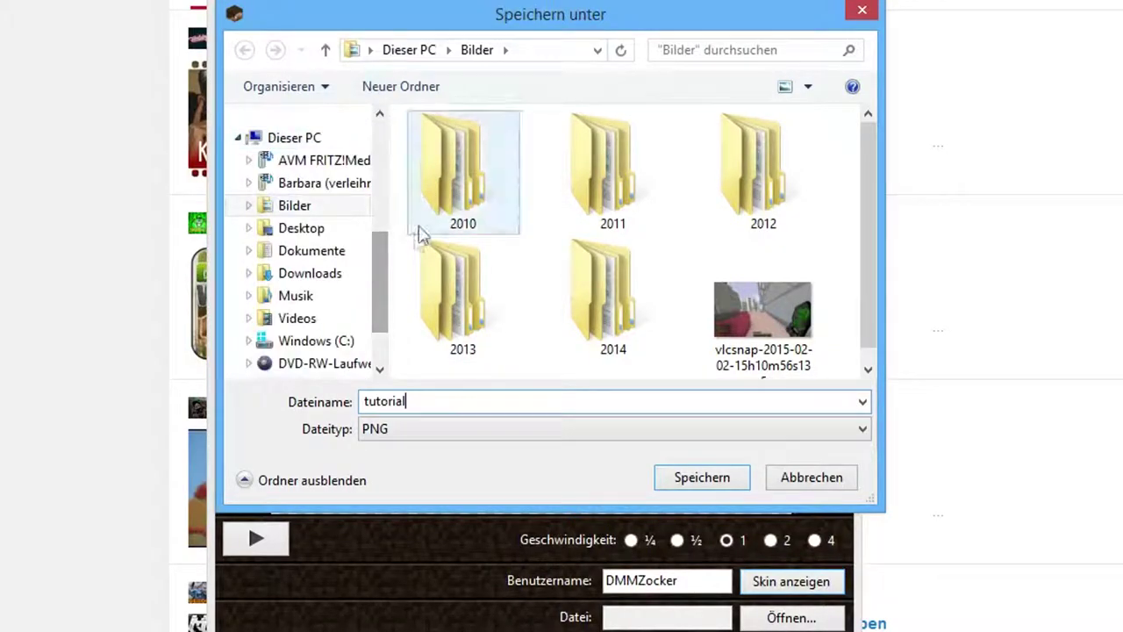
{"action": "left_click_drag", "start_coordinate": [384, 276], "coordinate": [381, 147]}
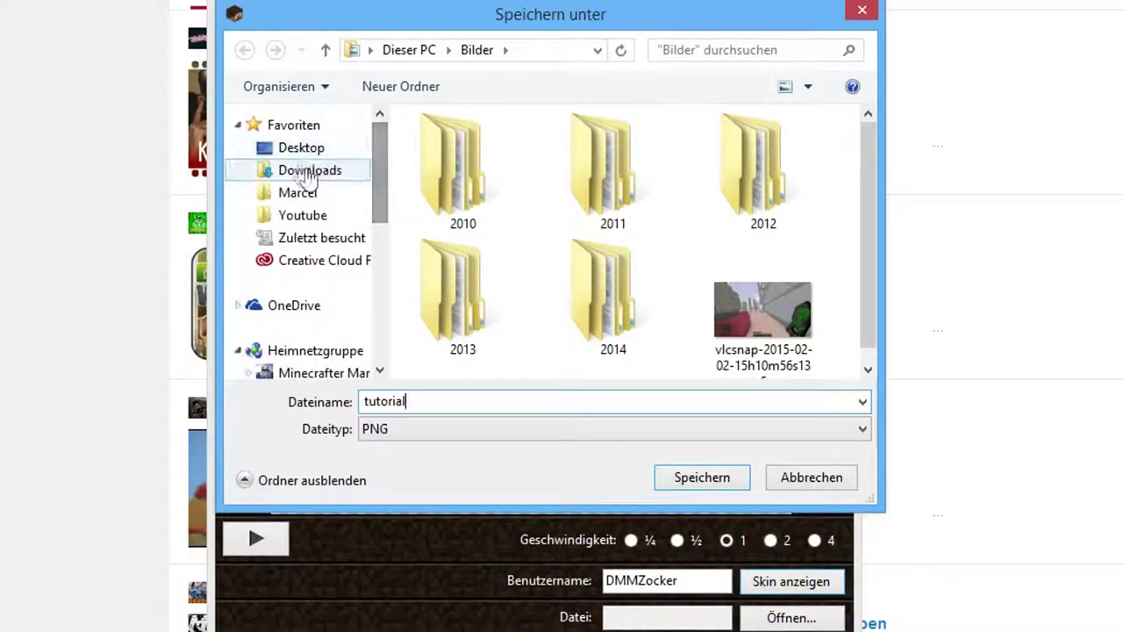
{"action": "left_click", "coordinate": [301, 148]}
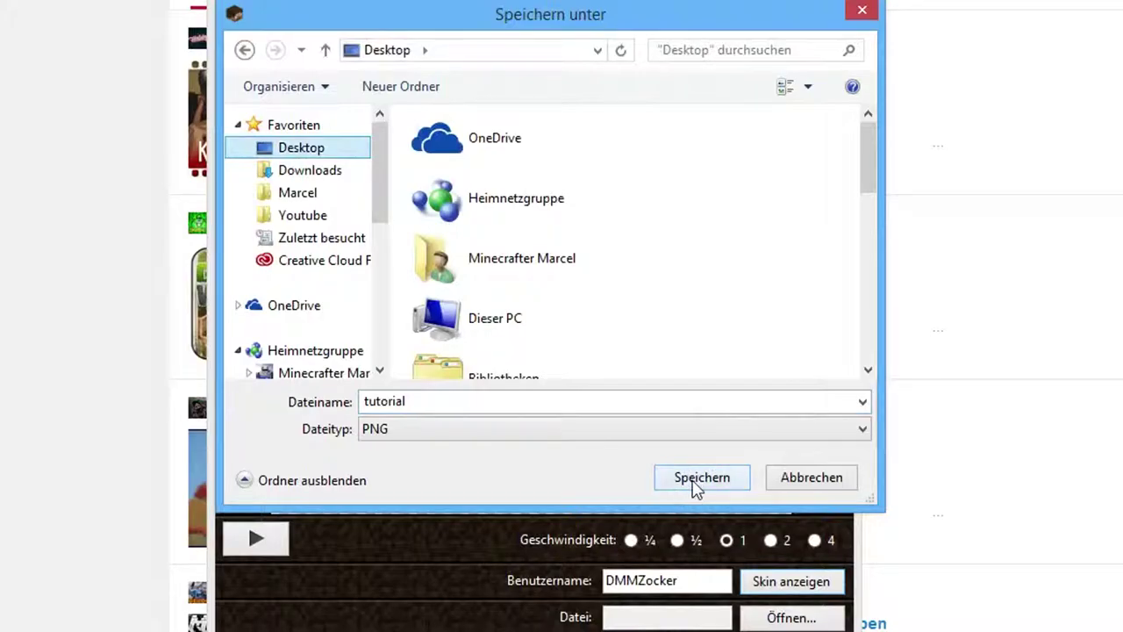
{"action": "left_click", "coordinate": [699, 478]}
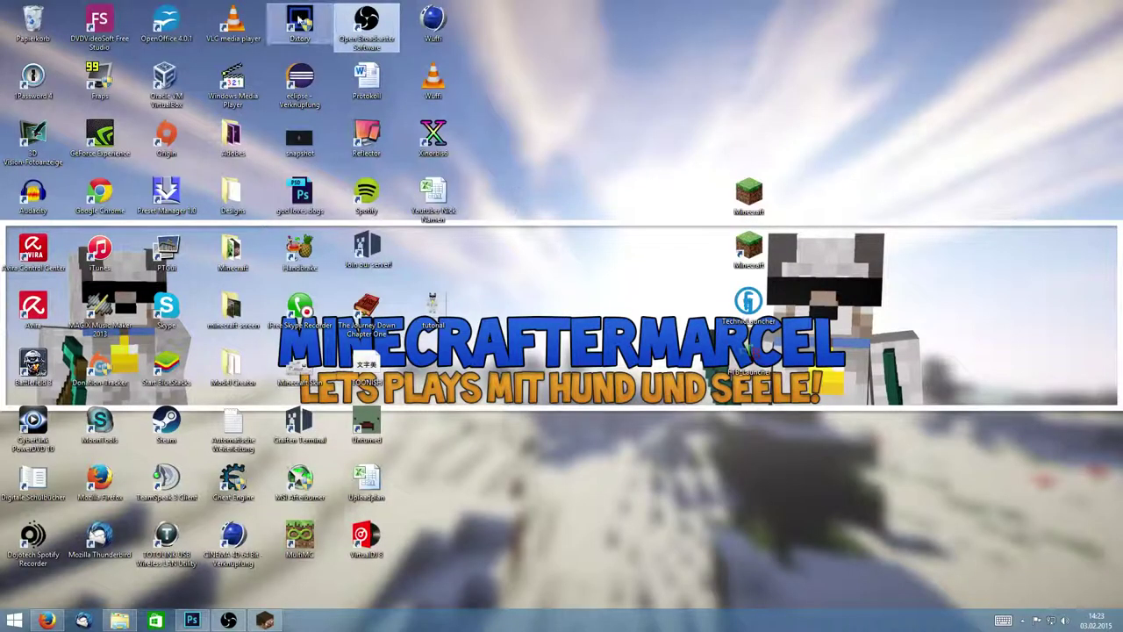
Place the tutorial image into the thumbnail, enlarged to about 177.5% below the MINECRAFT logo
{"action": "left_click_drag", "start_coordinate": [432, 309], "coordinate": [586, 423]}
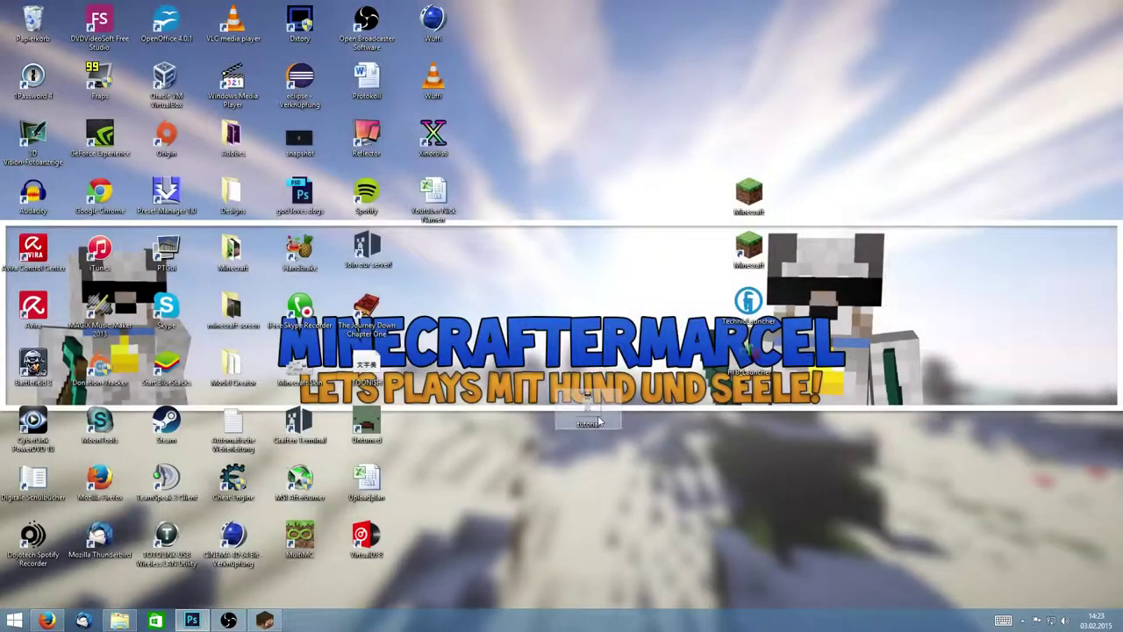
{"action": "left_click", "coordinate": [192, 620]}
{"action": "left_click_drag", "start_coordinate": [299, 373], "coordinate": [299, 373]}
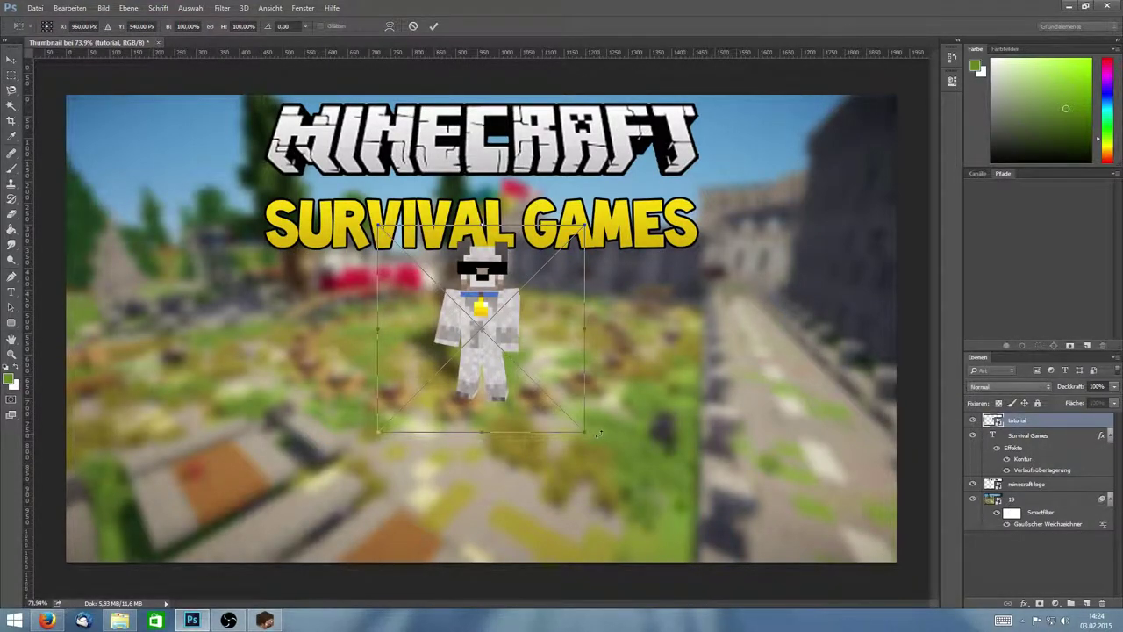
{"action": "left_click_drag", "start_coordinate": [586, 432], "coordinate": [747, 591]}
{"action": "mouse_move", "coordinate": [608, 485]}
{"action": "left_mouse_down"}
{"action": "mouse_move", "coordinate": [450, 430]}
{"action": "mouse_move", "coordinate": [455, 463]}
{"action": "mouse_move", "coordinate": [456, 390]}
{"action": "mouse_move", "coordinate": [442, 364]}
{"action": "left_mouse_up"}
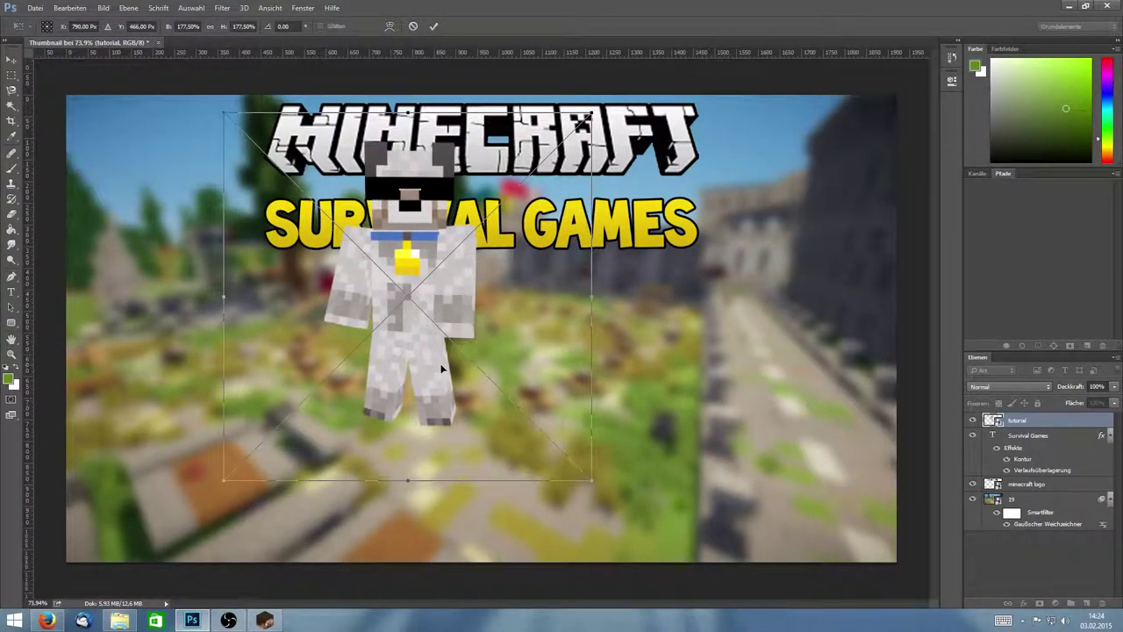
{"action": "key", "text": "Return"}
Move the Survival Games title down about 113 px and bring it above the figure layer
{"action": "left_click", "coordinate": [1070, 435]}
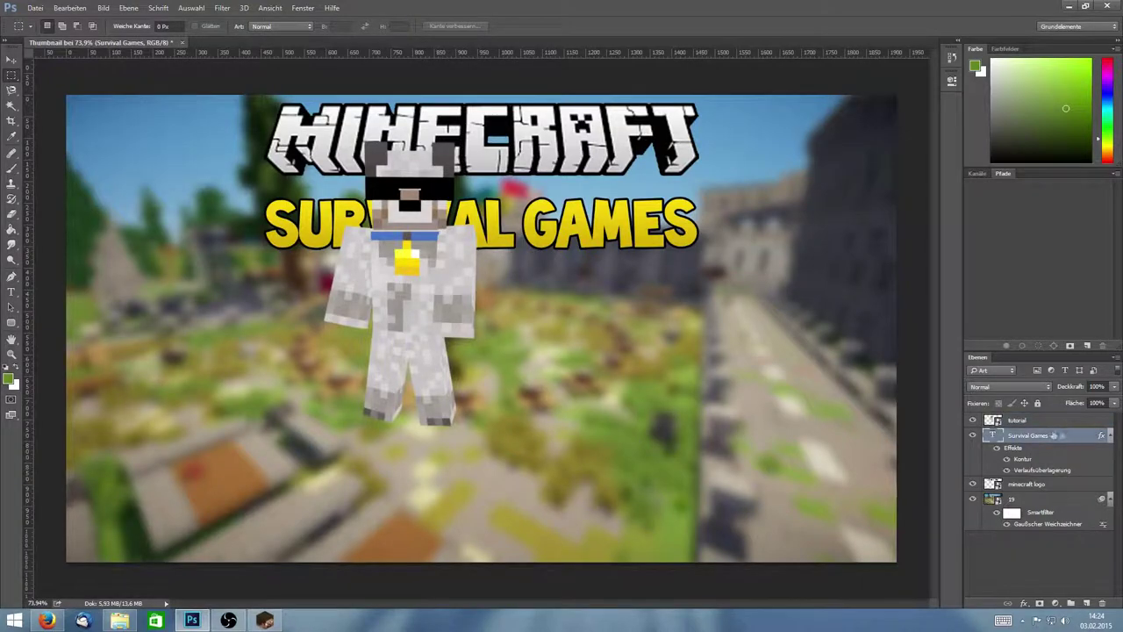
{"action": "key", "text": "ctrl+t"}
{"action": "left_click_drag", "start_coordinate": [654, 226], "coordinate": [653, 320]}
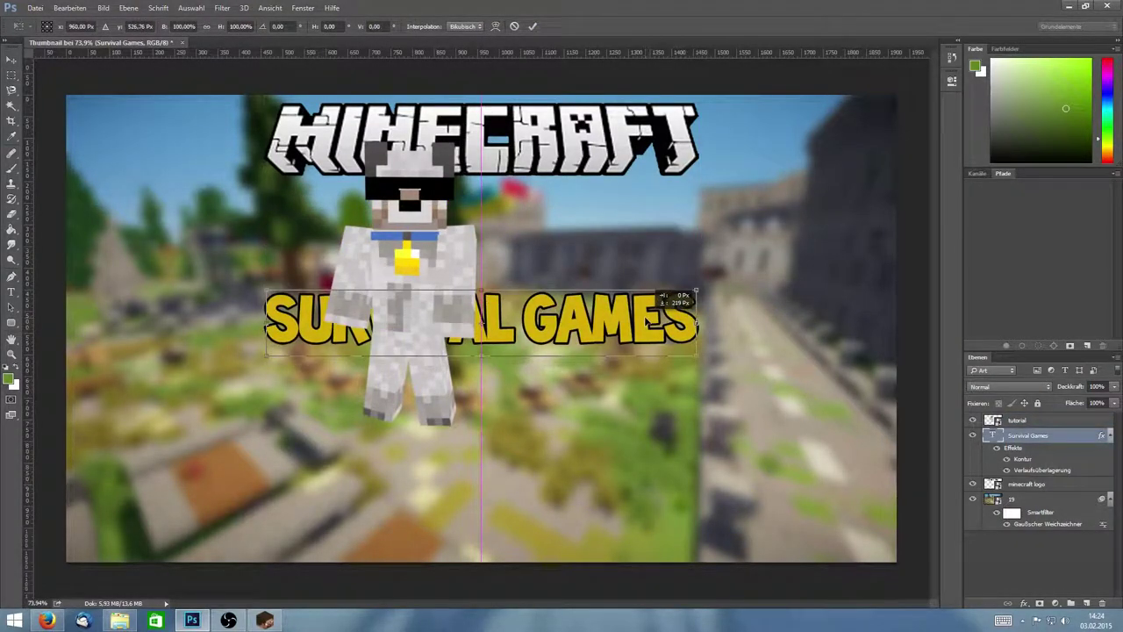
{"action": "key", "text": "Return"}
{"action": "key", "text": "ctrl+bracketright"}
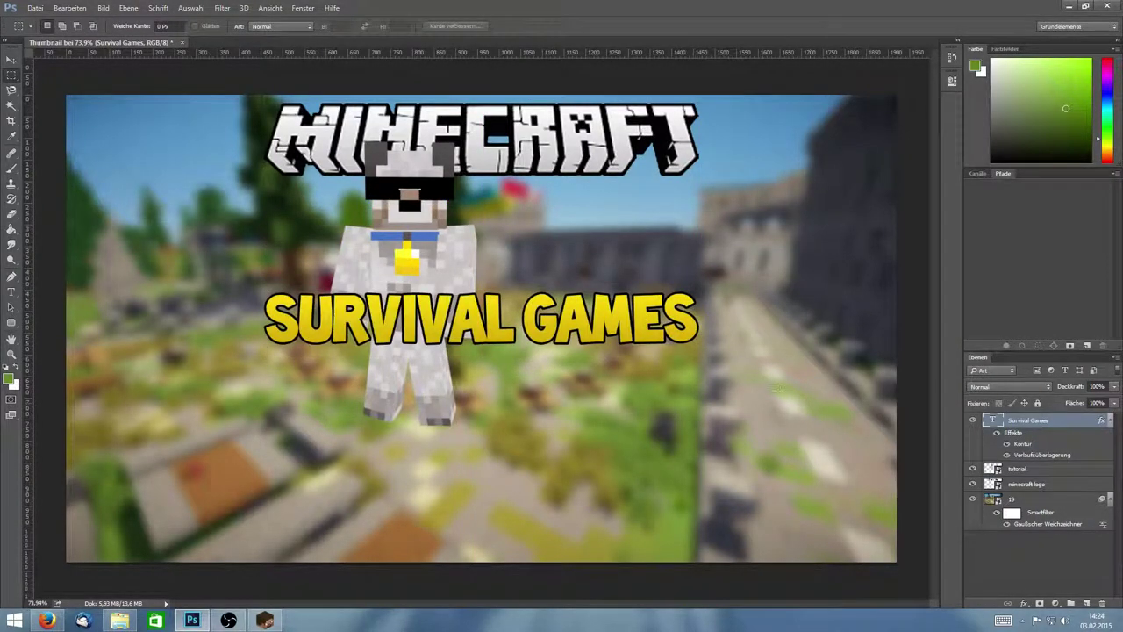
Mask the tutorial layer to a rectangular selection ending at the title's top edge
{"action": "scroll", "coordinate": [451, 109], "scroll_direction": "up", "scroll_amount": 5}
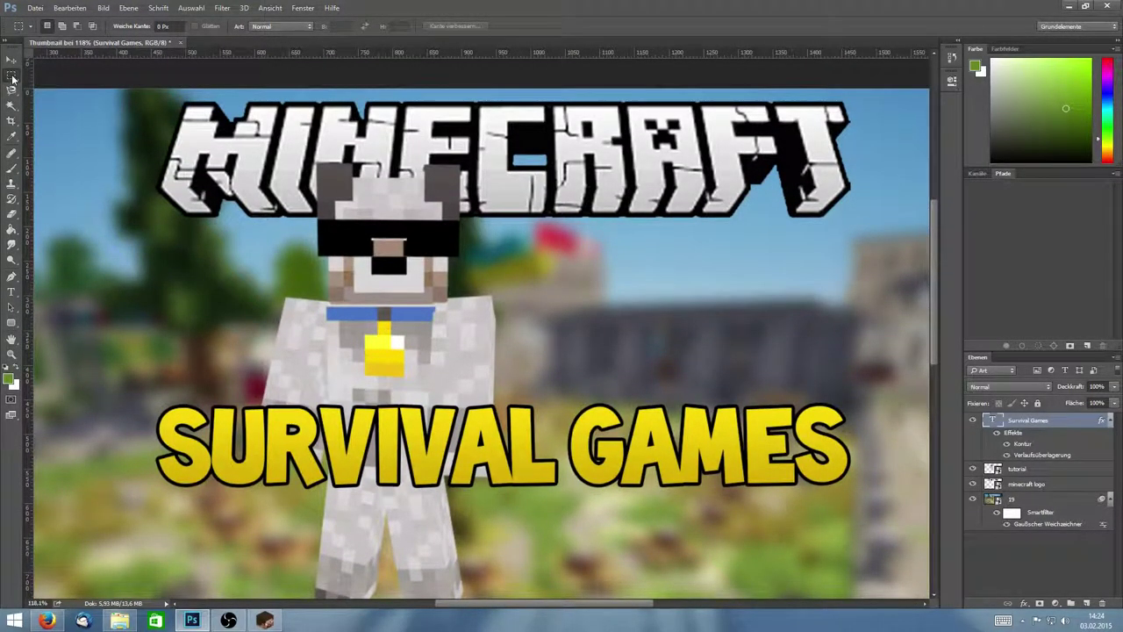
{"action": "left_click_drag", "start_coordinate": [174, 123], "coordinate": [592, 404]}
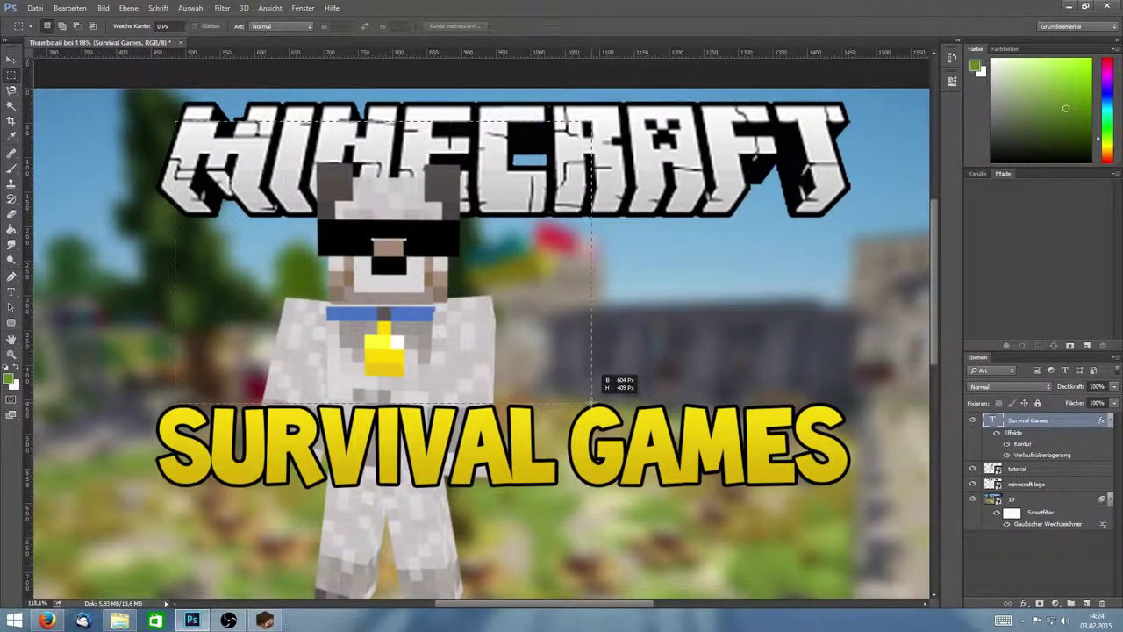
{"action": "left_click_drag", "start_coordinate": [592, 405], "coordinate": [600, 409]}
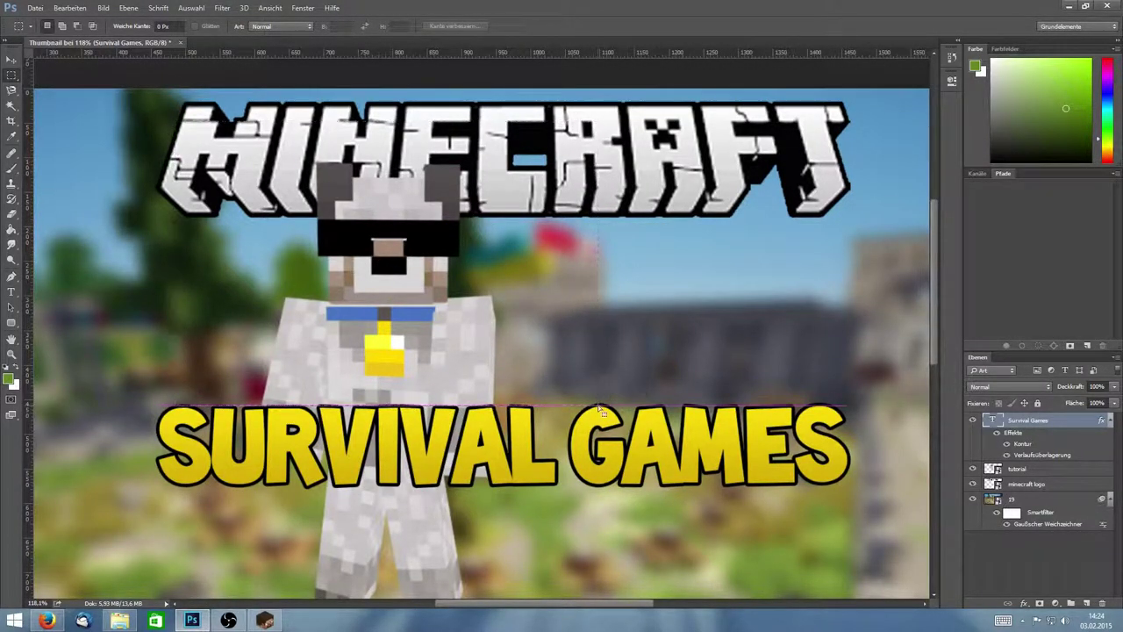
{"action": "left_click", "coordinate": [1017, 468]}
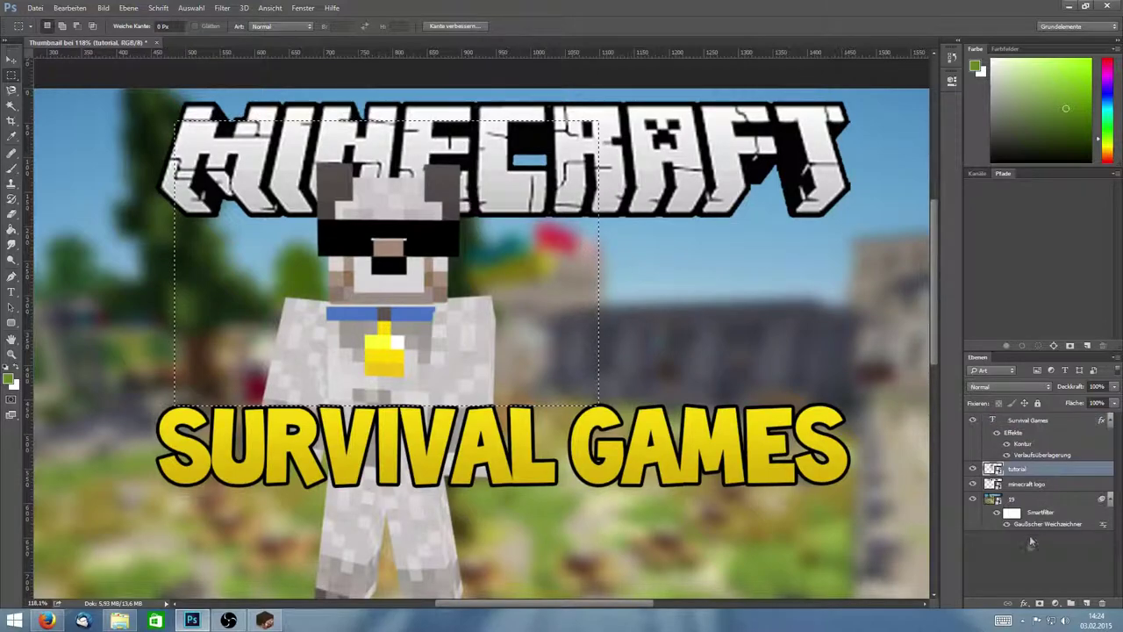
{"action": "left_click", "coordinate": [1039, 604]}
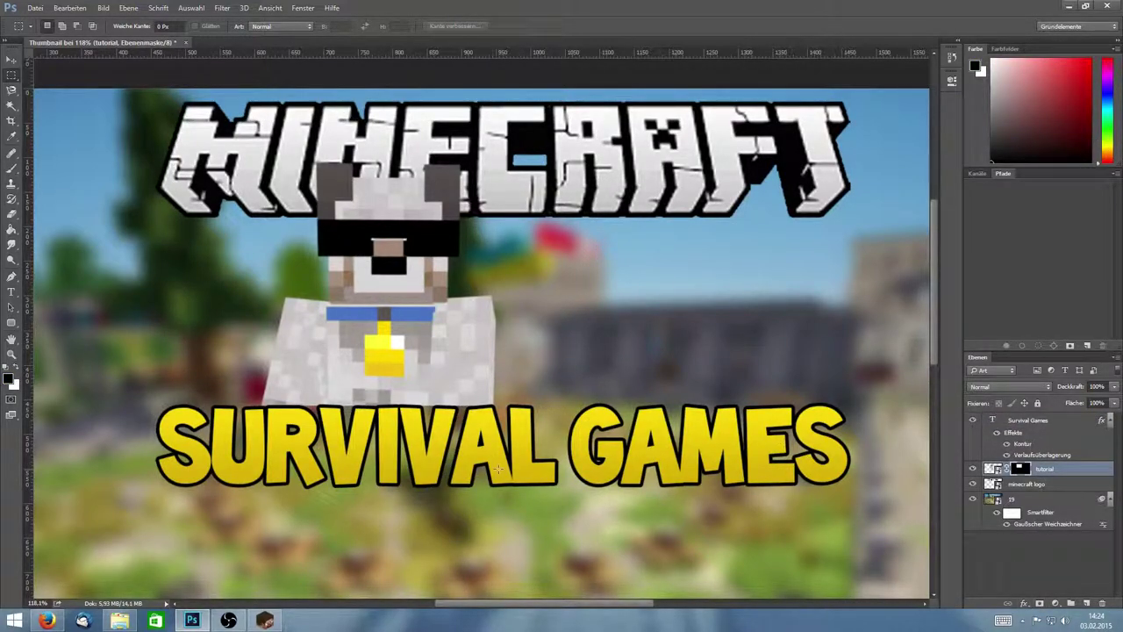
Select the Brush tool with white as the painting colour, then delete the tutorial layer
{"action": "scroll", "coordinate": [184, 326], "scroll_direction": "up", "scroll_amount": 1}
{"action": "scroll", "coordinate": [184, 326], "scroll_direction": "up", "scroll_amount": 1}
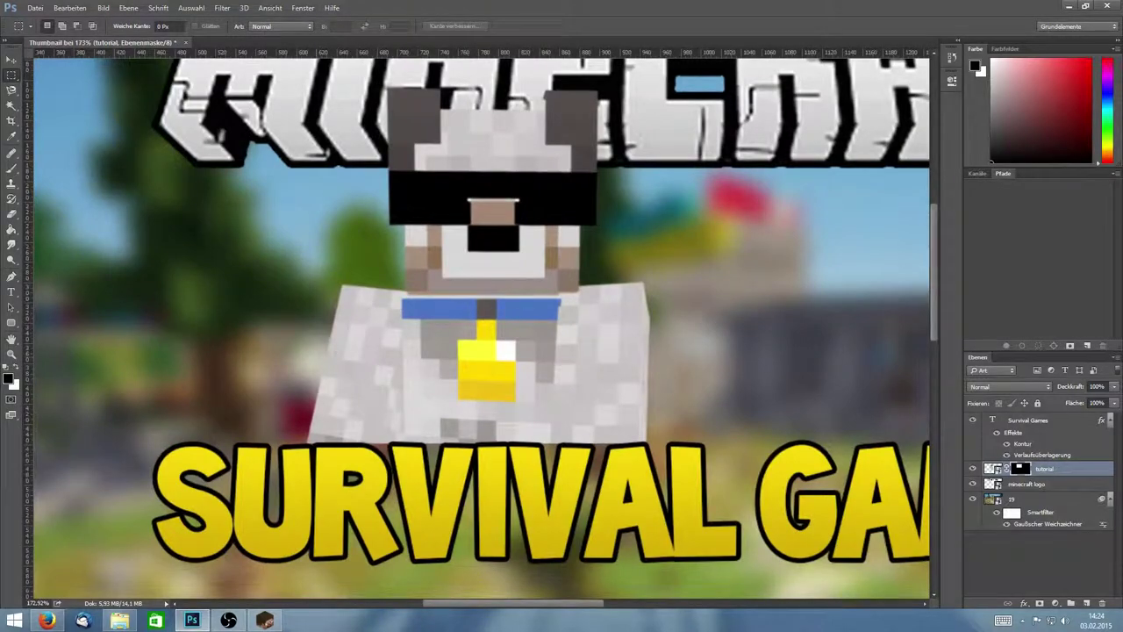
{"action": "left_click", "coordinate": [12, 167]}
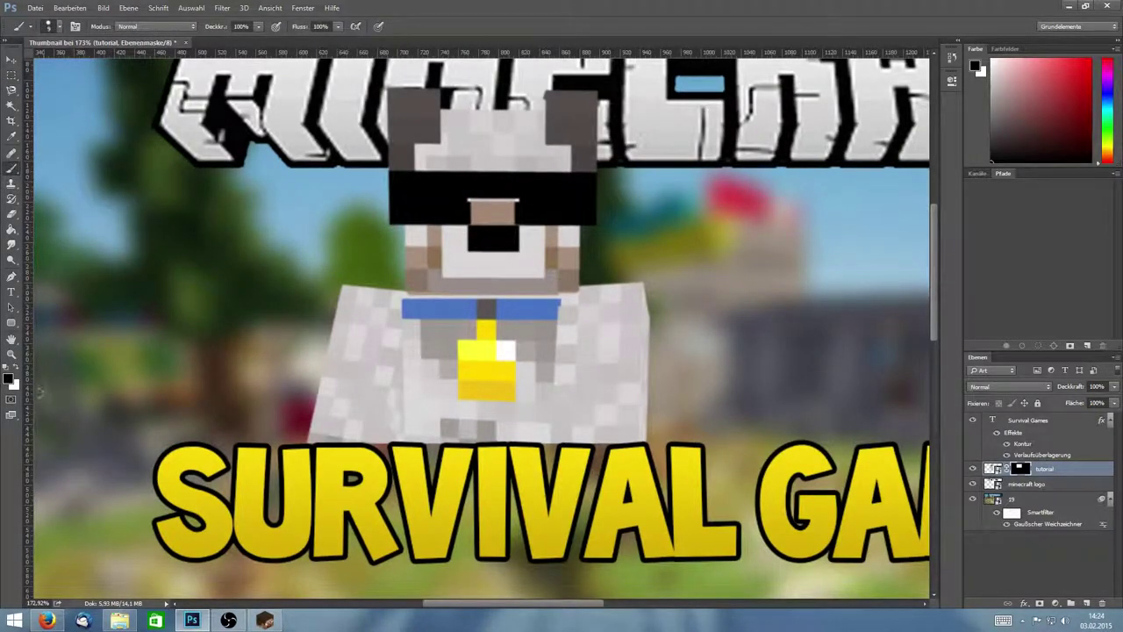
{"action": "left_click", "coordinate": [15, 370]}
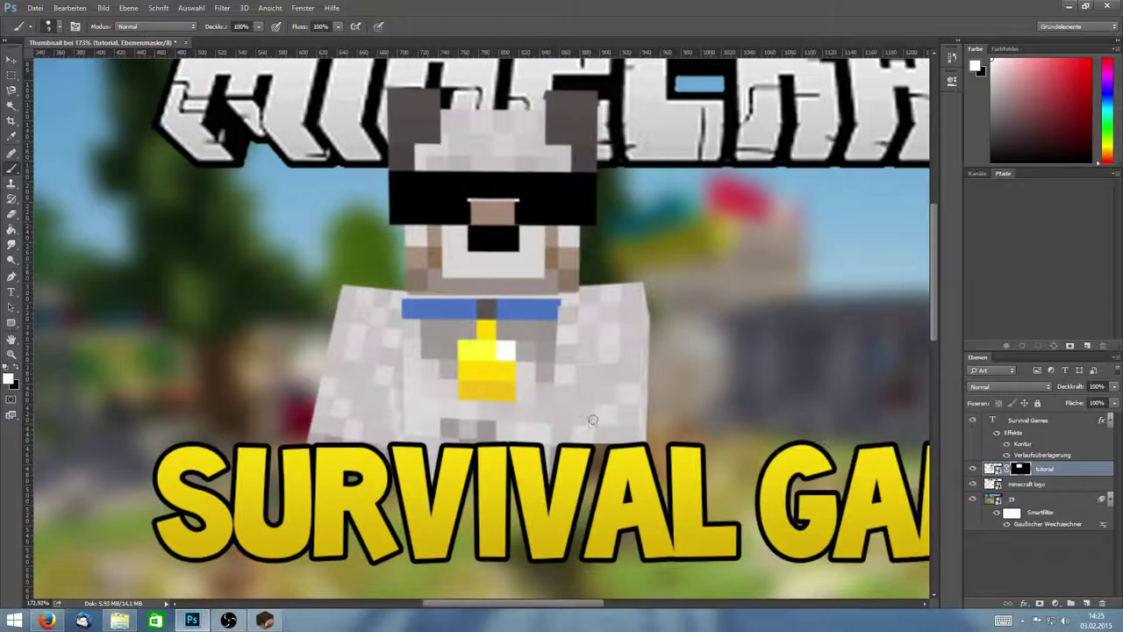
{"action": "scroll", "coordinate": [599, 447], "scroll_direction": "down", "scroll_amount": 3}
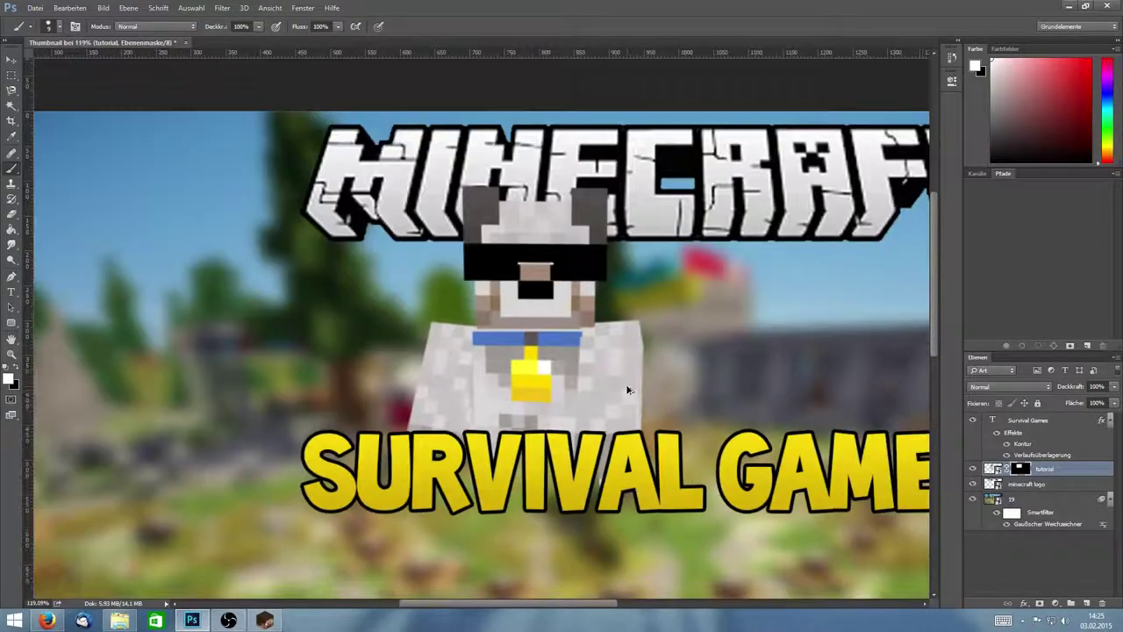
{"action": "scroll", "coordinate": [598, 448], "scroll_direction": "down", "scroll_amount": 3}
{"action": "scroll", "coordinate": [441, 405], "scroll_direction": "up", "scroll_amount": 2}
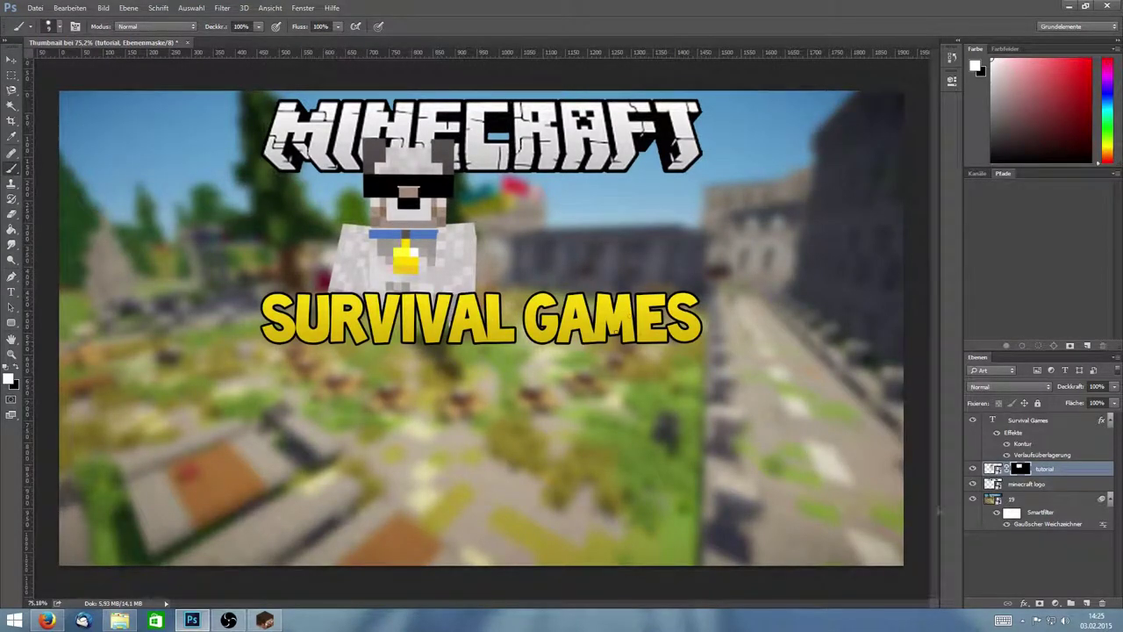
{"action": "key", "text": "Delete"}
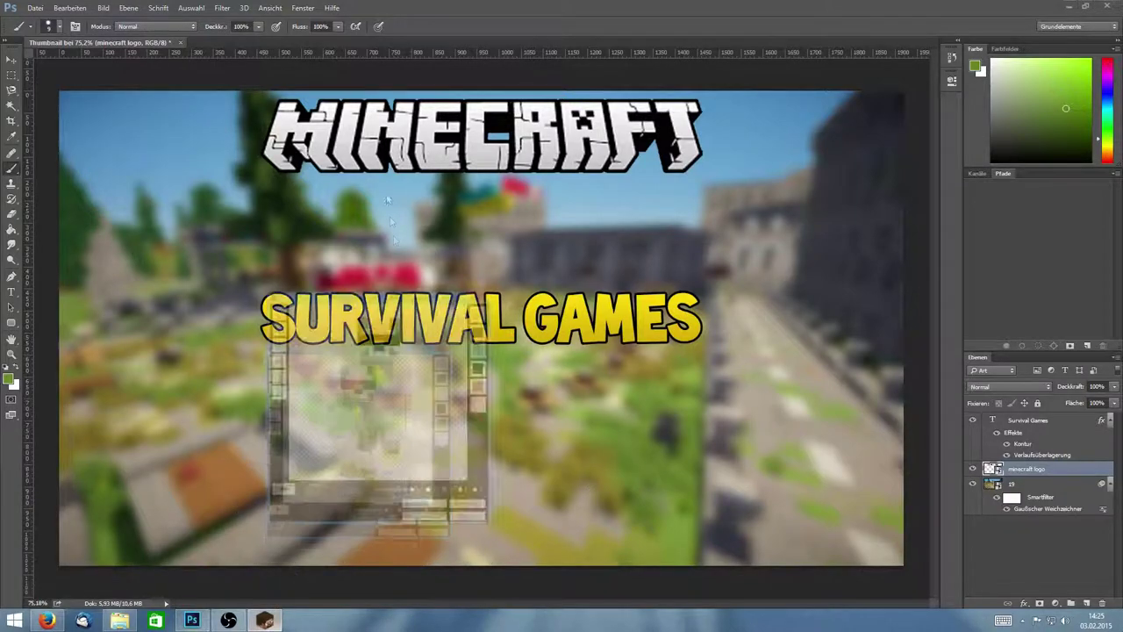
Minimise Photoshop, select the CINEMA 4D desktop shortcut, and open a new Firefox tab
{"action": "left_click", "coordinate": [1120, 620]}
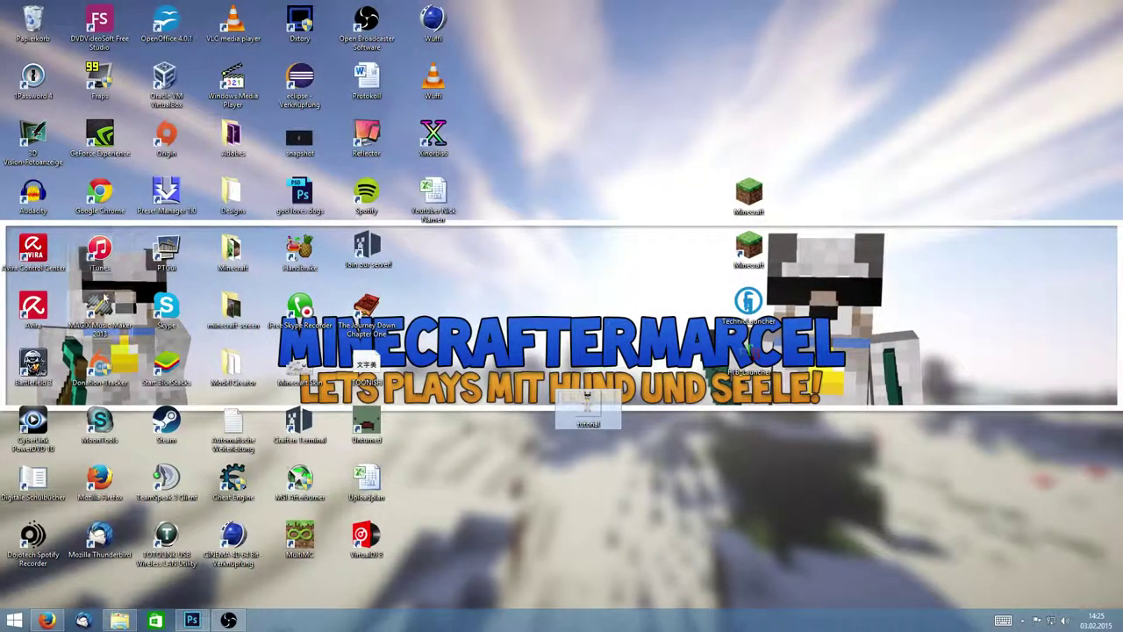
{"action": "left_click", "coordinate": [235, 544]}
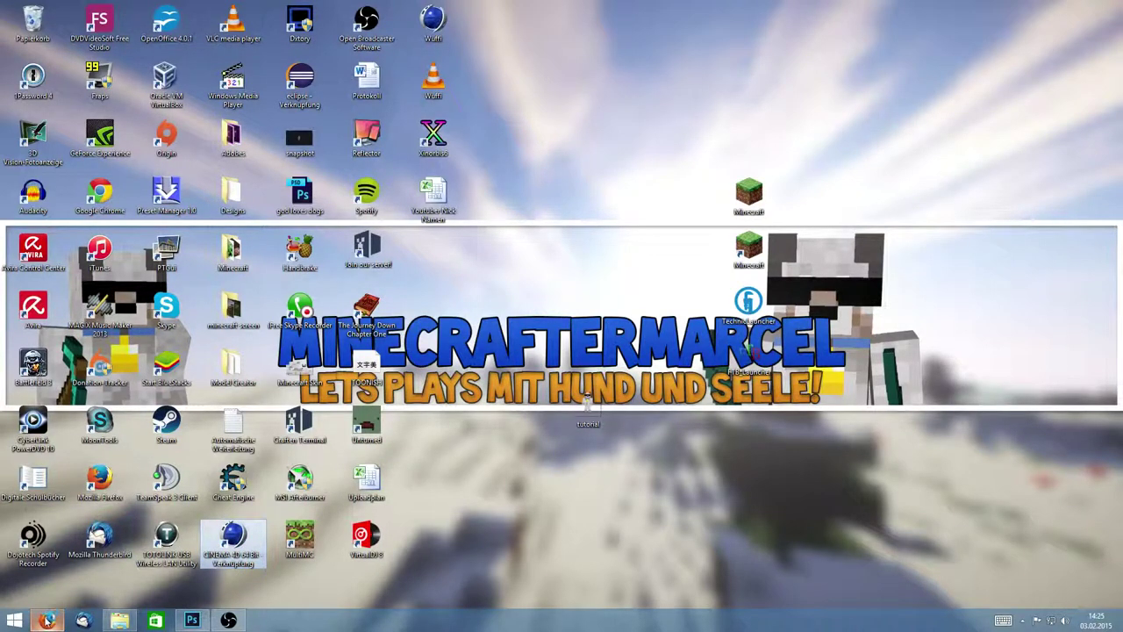
{"action": "left_click", "coordinate": [46, 620]}
{"action": "key", "text": "ctrl+t"}
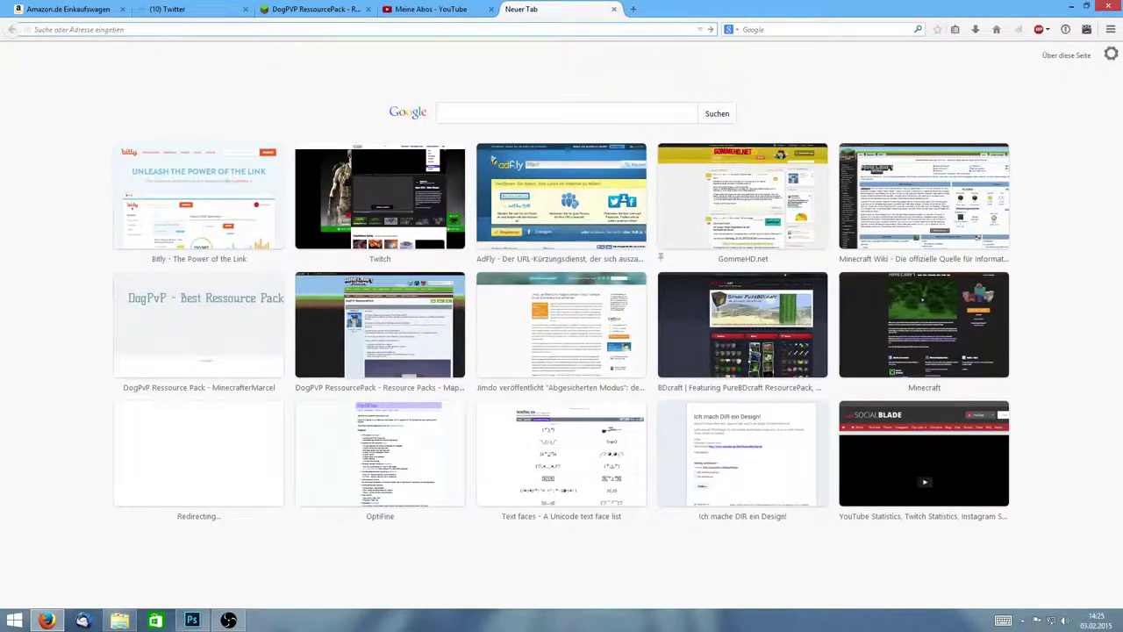
Load the Minecraft Model Pack forum thread via 'minecraft cinema' and jump to its Item pack section
{"action": "type", "text": "minecraft cinema"}
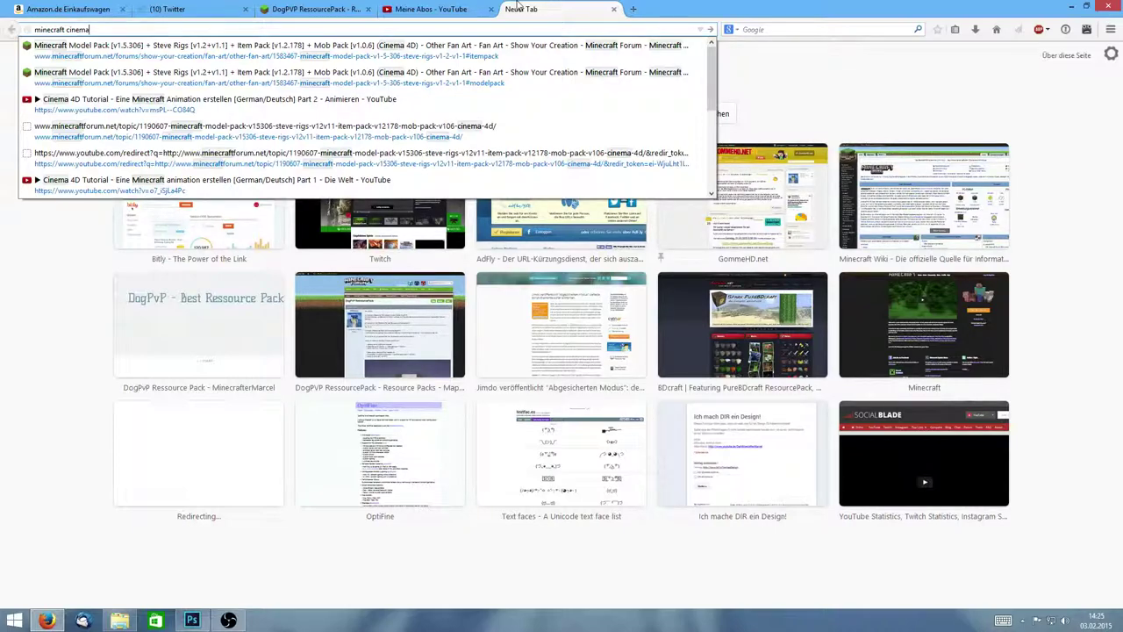
{"action": "key", "text": "Down"}
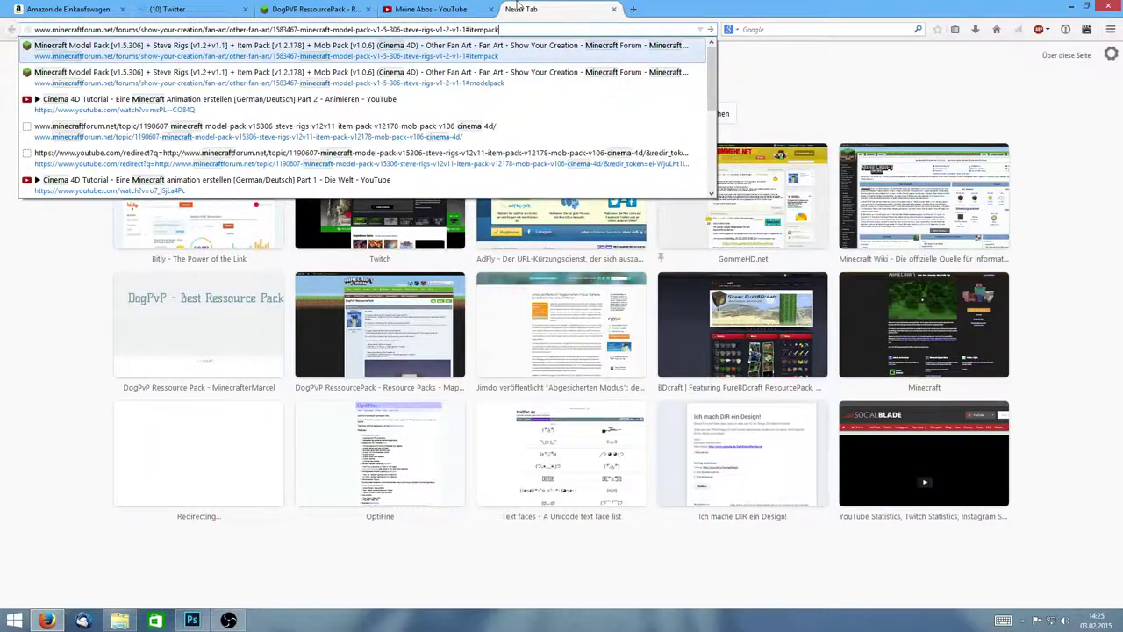
{"action": "key", "text": "Return"}
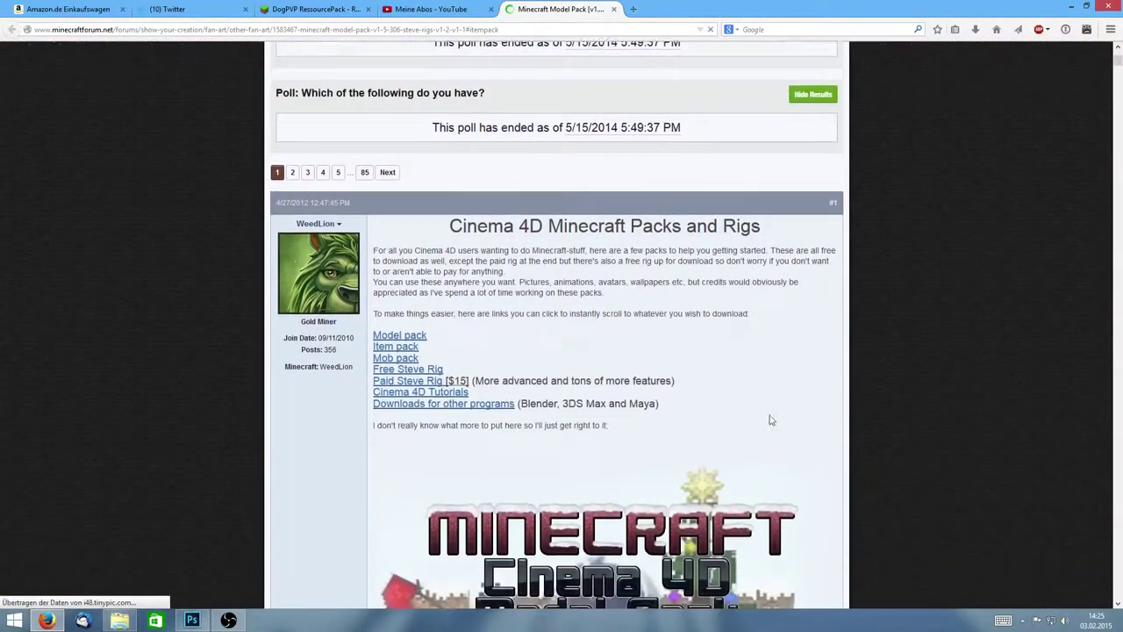
{"action": "scroll", "coordinate": [769, 420], "scroll_direction": "down", "scroll_amount": 5}
{"action": "scroll", "coordinate": [729, 377], "scroll_direction": "up", "scroll_amount": 1}
{"action": "scroll", "coordinate": [734, 426], "scroll_direction": "up", "scroll_amount": 4}
{"action": "left_click", "coordinate": [396, 346]}
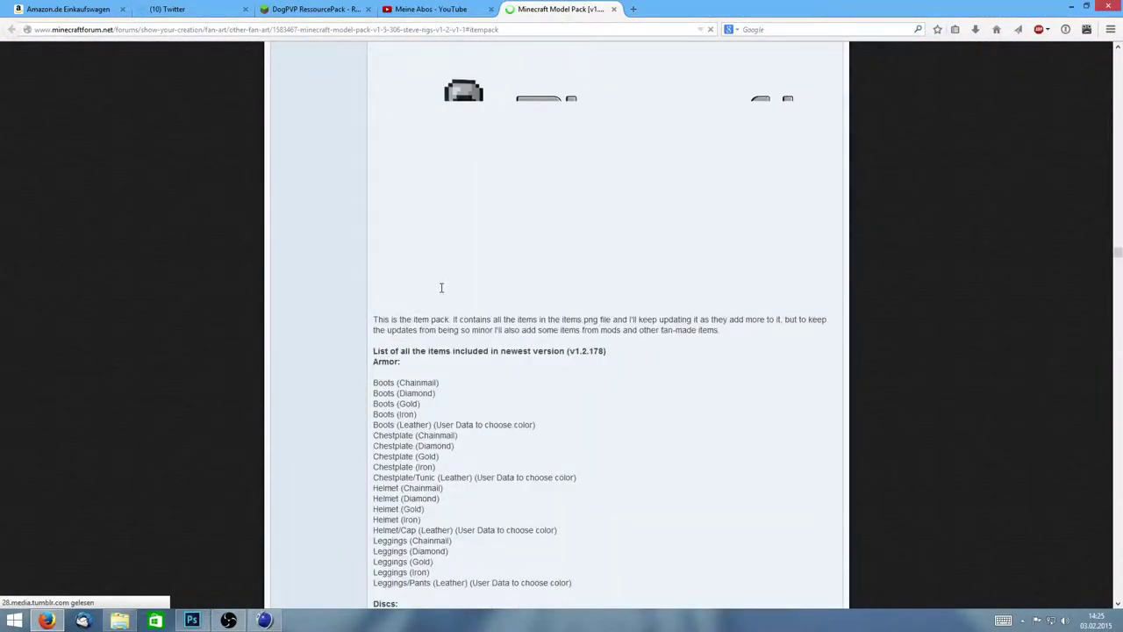
Go to the free Steve rig section and highlight its Mediafire download line
{"action": "scroll", "coordinate": [441, 290], "scroll_direction": "down", "scroll_amount": 10}
{"action": "scroll", "coordinate": [474, 342], "scroll_direction": "down", "scroll_amount": 10}
{"action": "scroll", "coordinate": [527, 392], "scroll_direction": "down", "scroll_amount": 5}
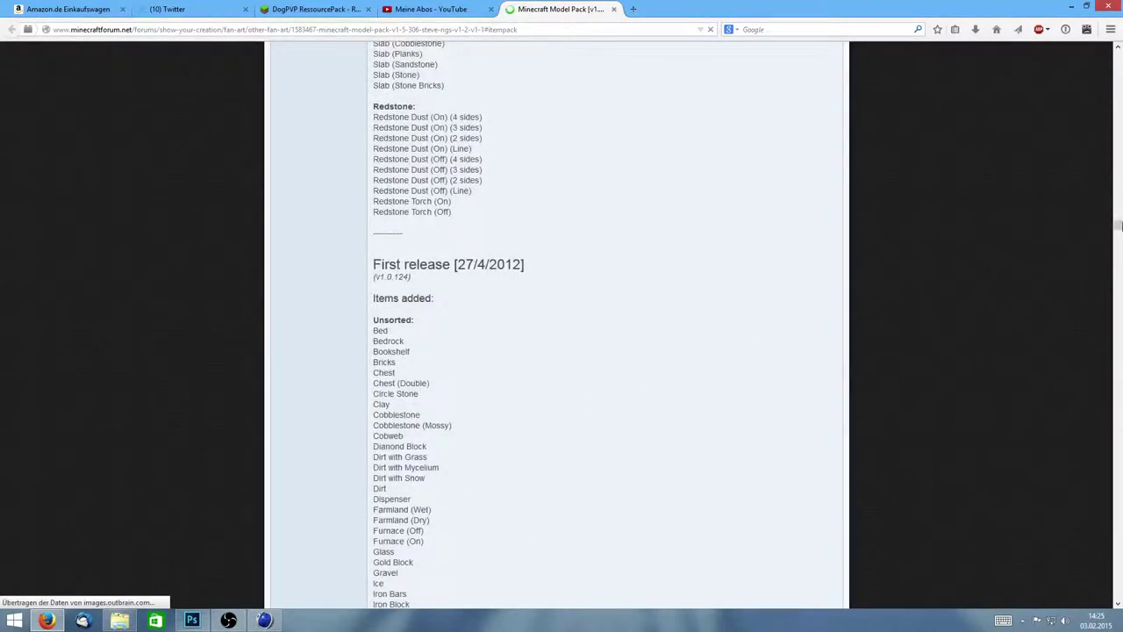
{"action": "left_click_drag", "start_coordinate": [1120, 58], "coordinate": [1119, 45]}
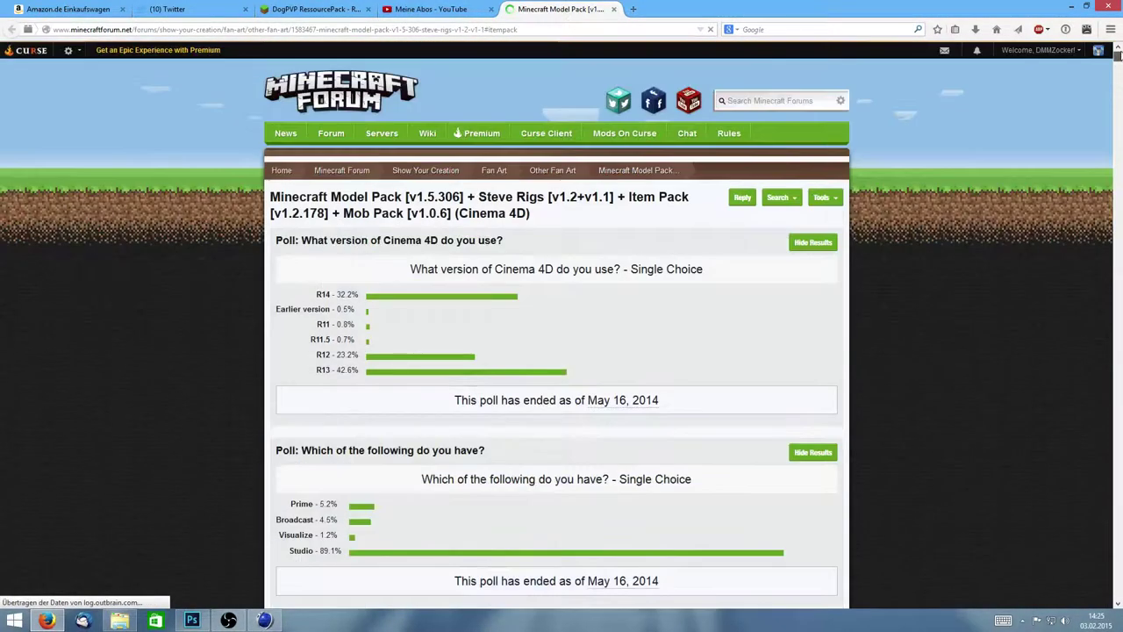
{"action": "scroll", "coordinate": [725, 295], "scroll_direction": "down", "scroll_amount": 2}
{"action": "scroll", "coordinate": [725, 296], "scroll_direction": "down", "scroll_amount": 1}
{"action": "scroll", "coordinate": [725, 296], "scroll_direction": "down", "scroll_amount": 2}
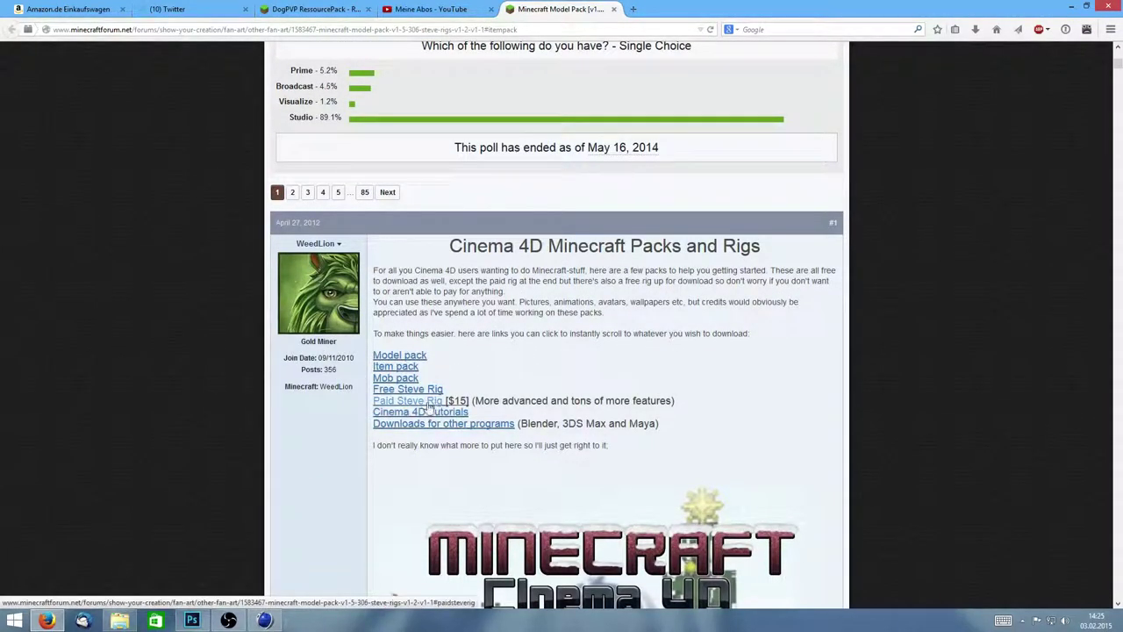
{"action": "left_click", "coordinate": [424, 391]}
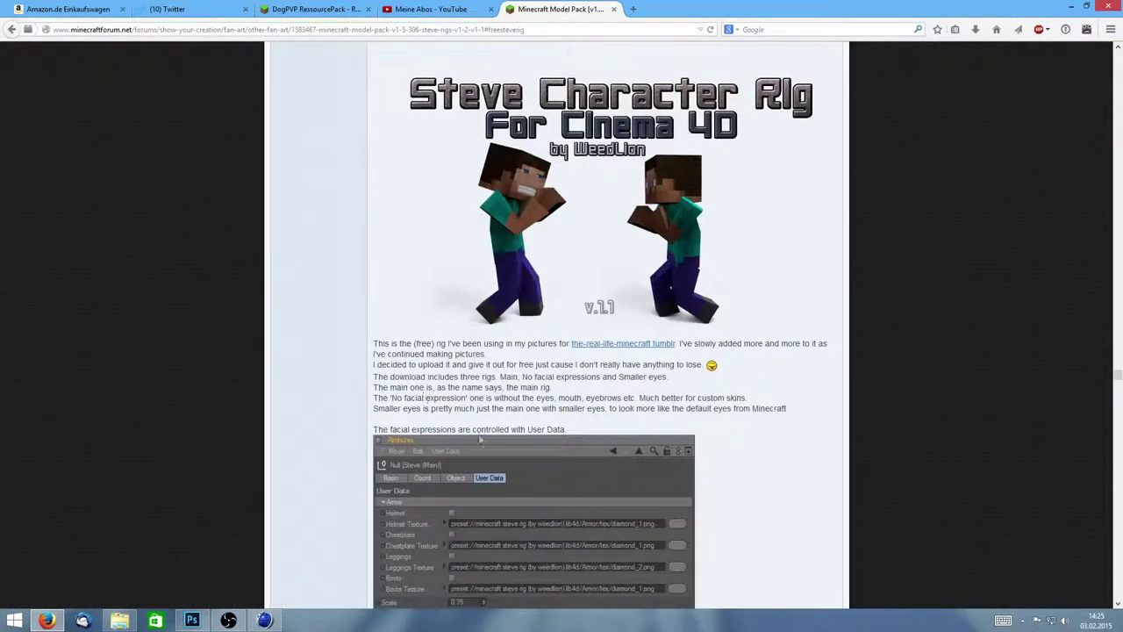
{"action": "scroll", "coordinate": [457, 207], "scroll_direction": "down", "scroll_amount": 1}
{"action": "scroll", "coordinate": [457, 207], "scroll_direction": "down", "scroll_amount": 3}
{"action": "scroll", "coordinate": [457, 207], "scroll_direction": "down", "scroll_amount": 3}
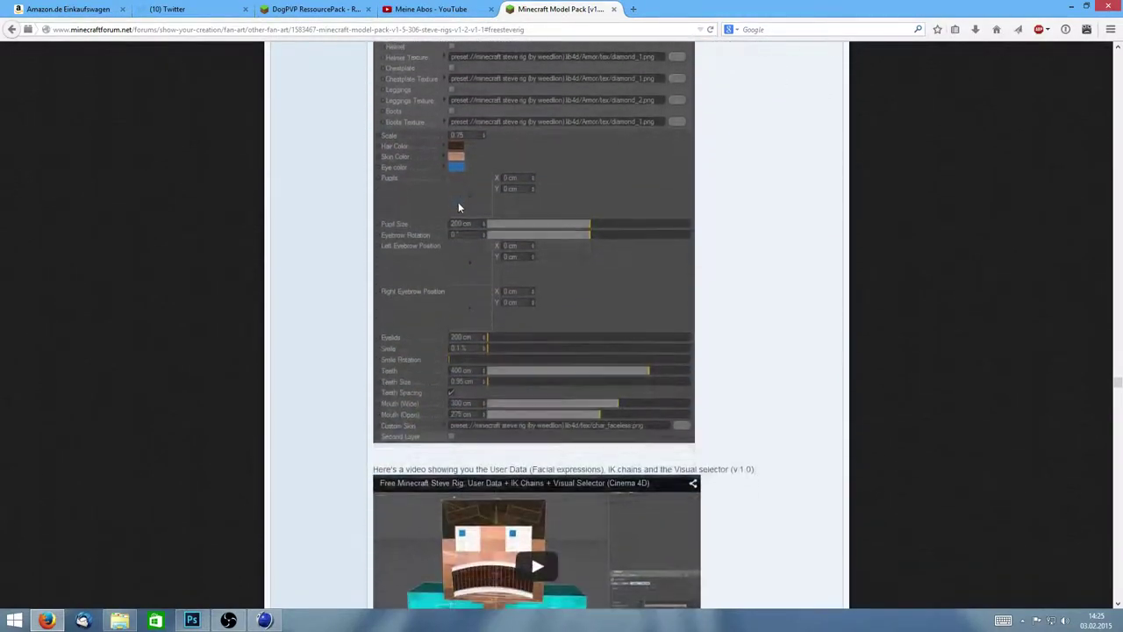
{"action": "scroll", "coordinate": [457, 207], "scroll_direction": "down", "scroll_amount": 3}
{"action": "scroll", "coordinate": [458, 201], "scroll_direction": "down", "scroll_amount": 4}
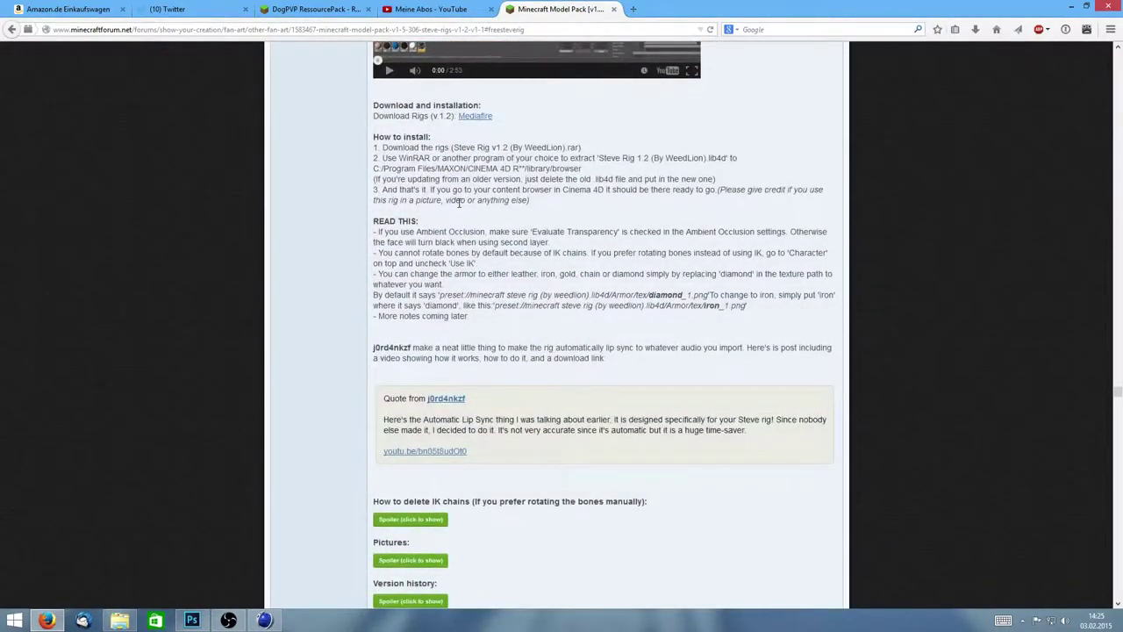
{"action": "left_click_drag", "start_coordinate": [370, 116], "coordinate": [489, 120]}
Download the Minecraft Steve Rig v1.2 RAR from MediaFire and close its tab
{"action": "left_click", "coordinate": [502, 119]}
{"action": "left_click", "coordinate": [473, 119]}
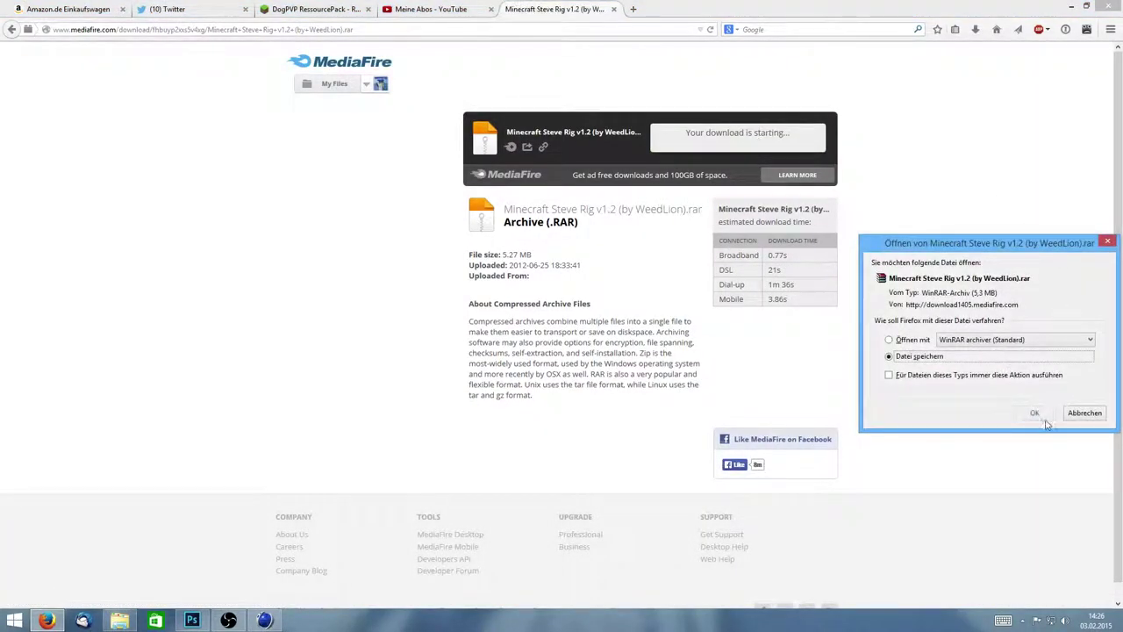
{"action": "left_click", "coordinate": [1034, 413]}
{"action": "left_click", "coordinate": [614, 8]}
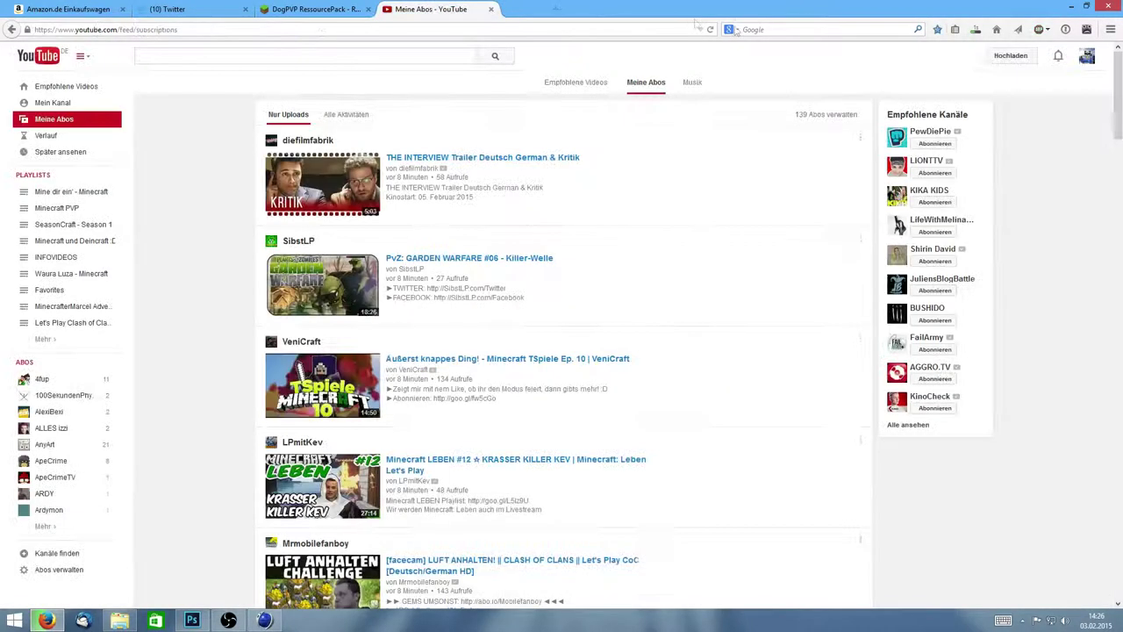
Open the downloaded Steve Rig archive from the downloads list, check it, and close it
{"action": "left_click", "coordinate": [975, 31]}
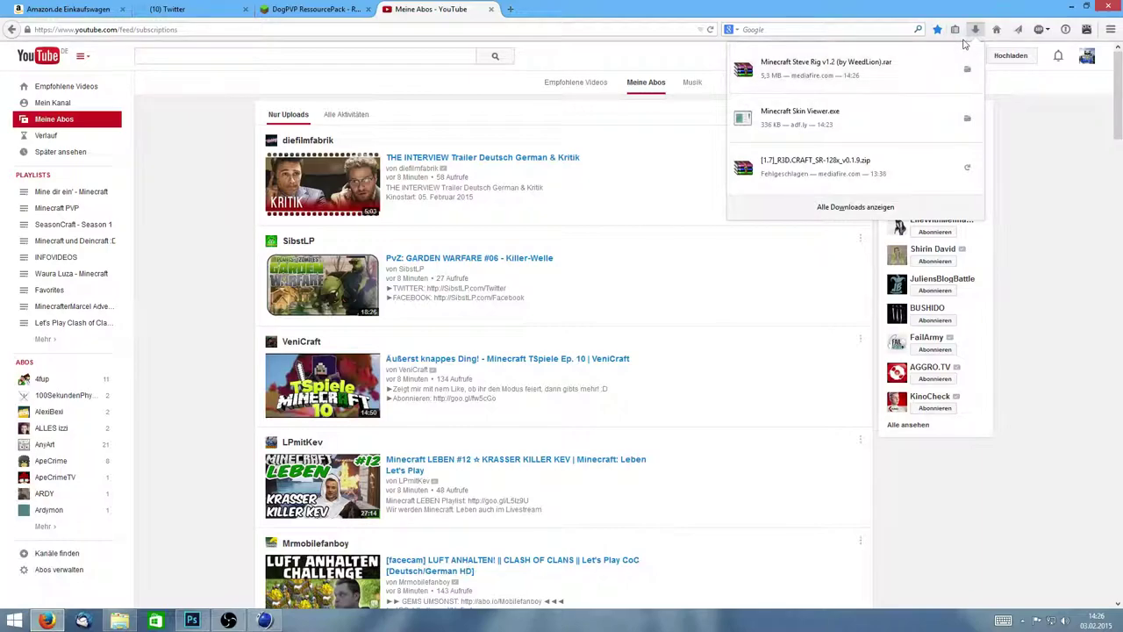
{"action": "left_click", "coordinate": [824, 67]}
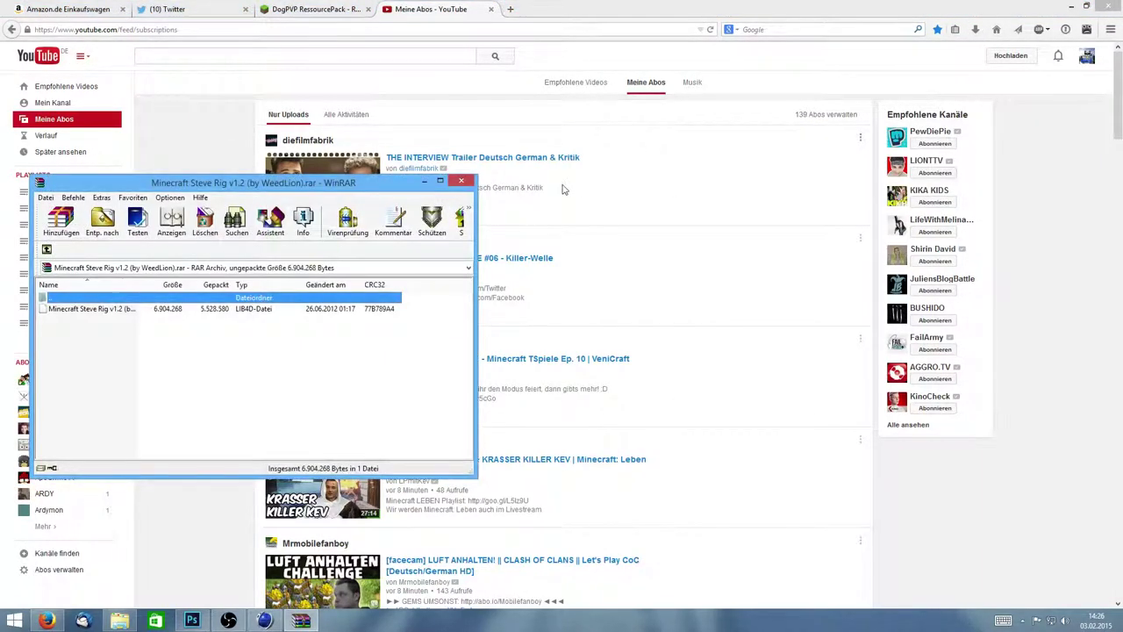
{"action": "left_click", "coordinate": [462, 183]}
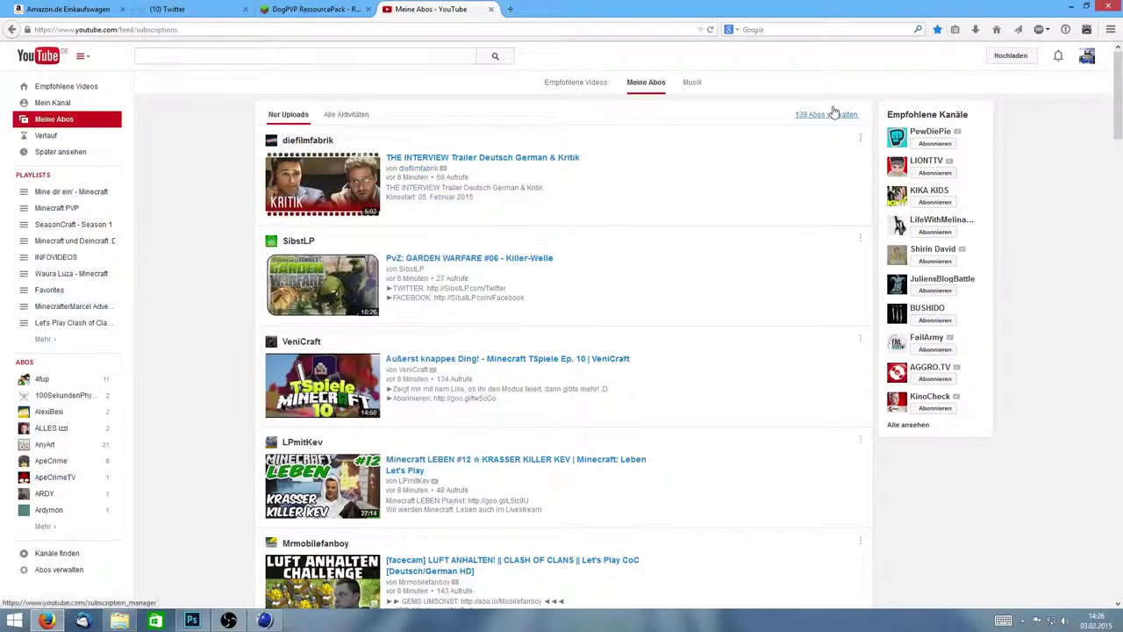
{"action": "key", "text": "super"}
Browse File Explorer to C:\Programme (x86)\Cinema 4D R12\library
{"action": "key", "text": "super+e"}
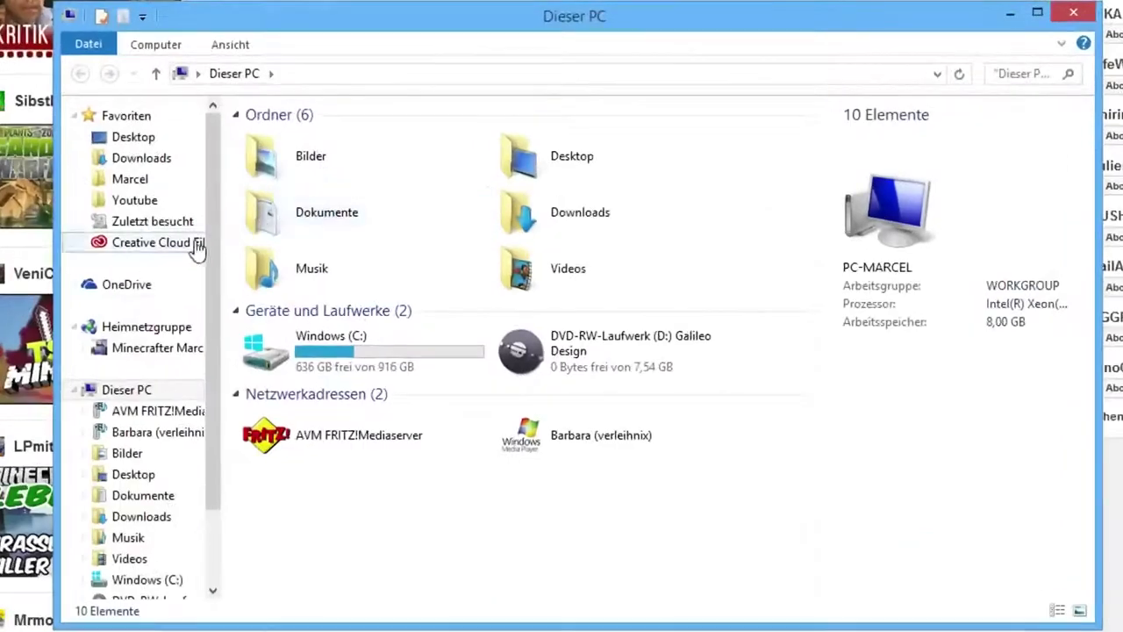
{"action": "left_click_drag", "start_coordinate": [363, 433], "coordinate": [360, 426]}
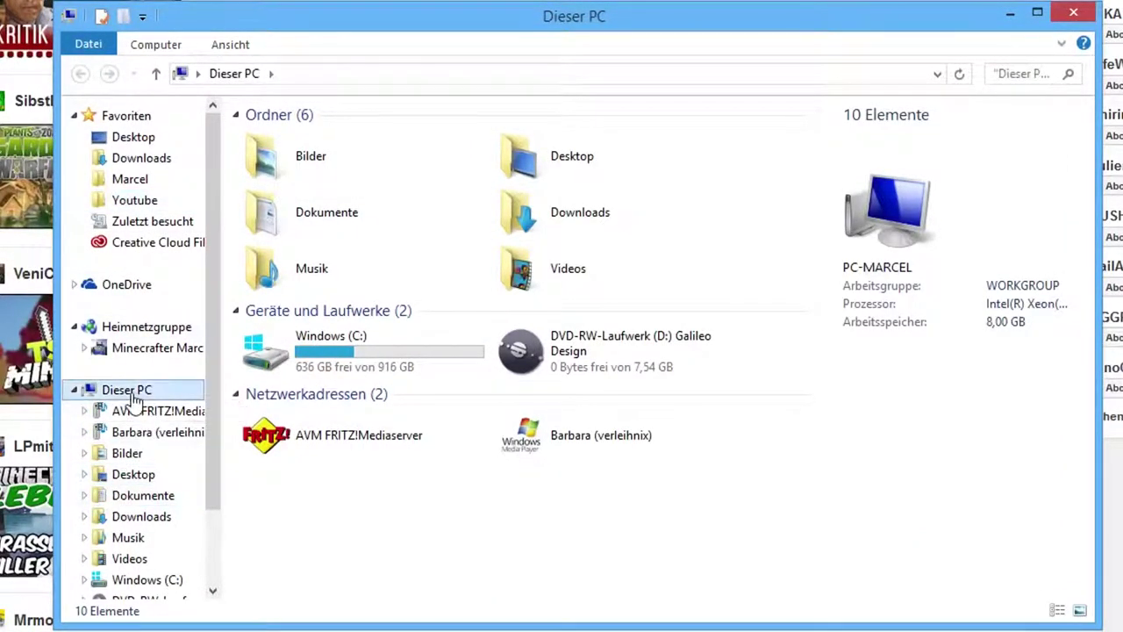
{"action": "double_click", "coordinate": [267, 346]}
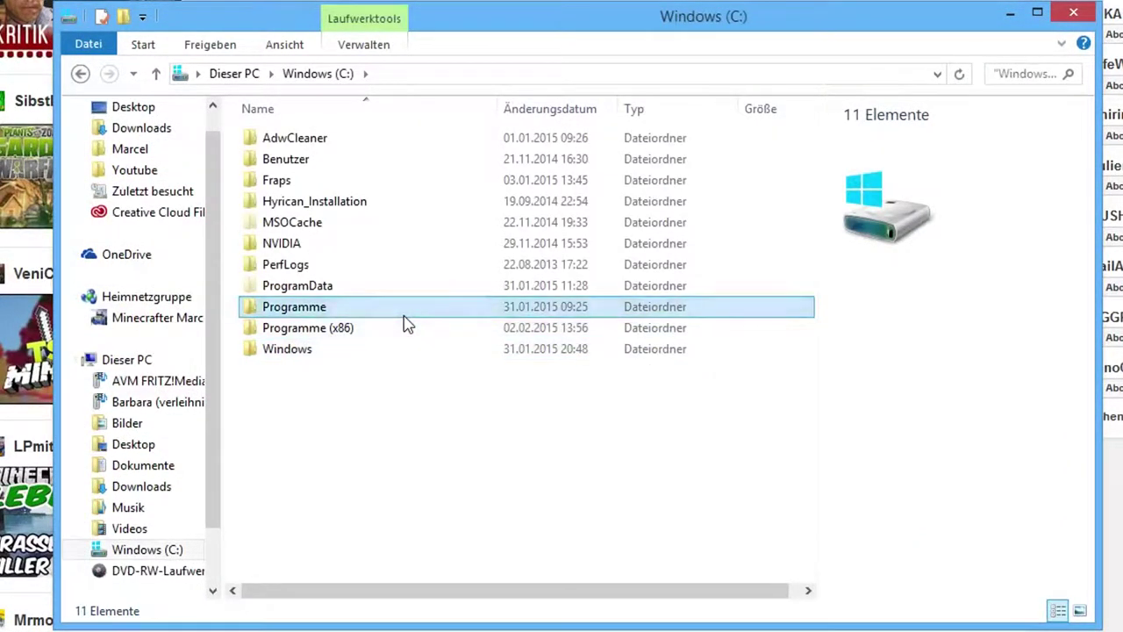
{"action": "double_click", "coordinate": [404, 312]}
{"action": "key", "text": "BackSpace"}
{"action": "double_click", "coordinate": [401, 328]}
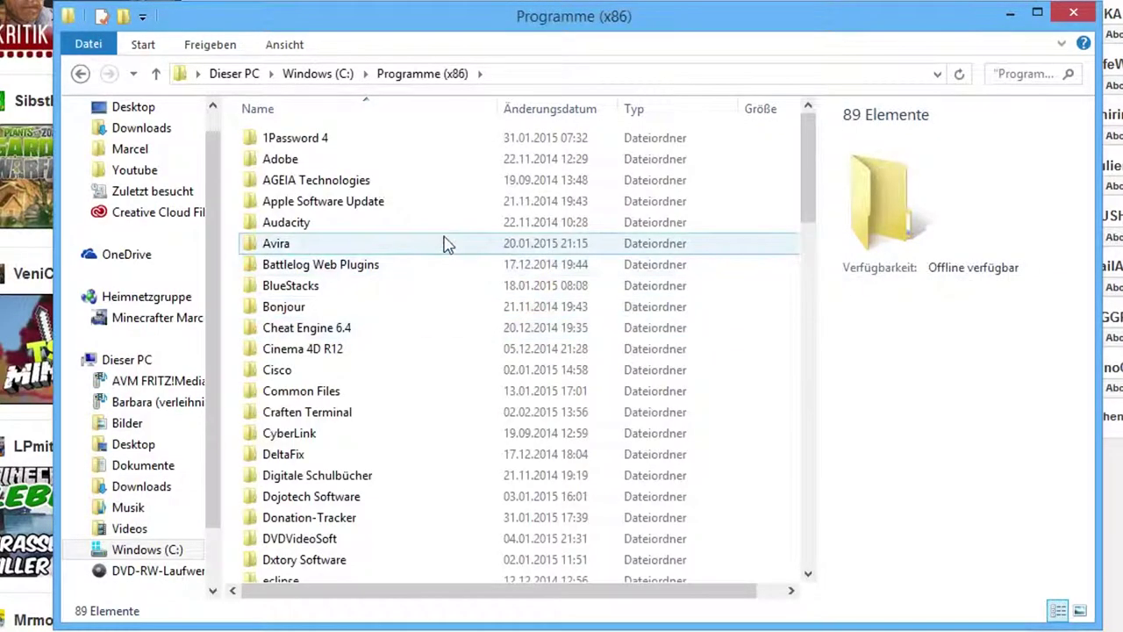
{"action": "scroll", "coordinate": [443, 243], "scroll_direction": "down", "scroll_amount": 1}
{"action": "scroll", "coordinate": [444, 243], "scroll_direction": "down", "scroll_amount": 2}
{"action": "double_click", "coordinate": [359, 176]}
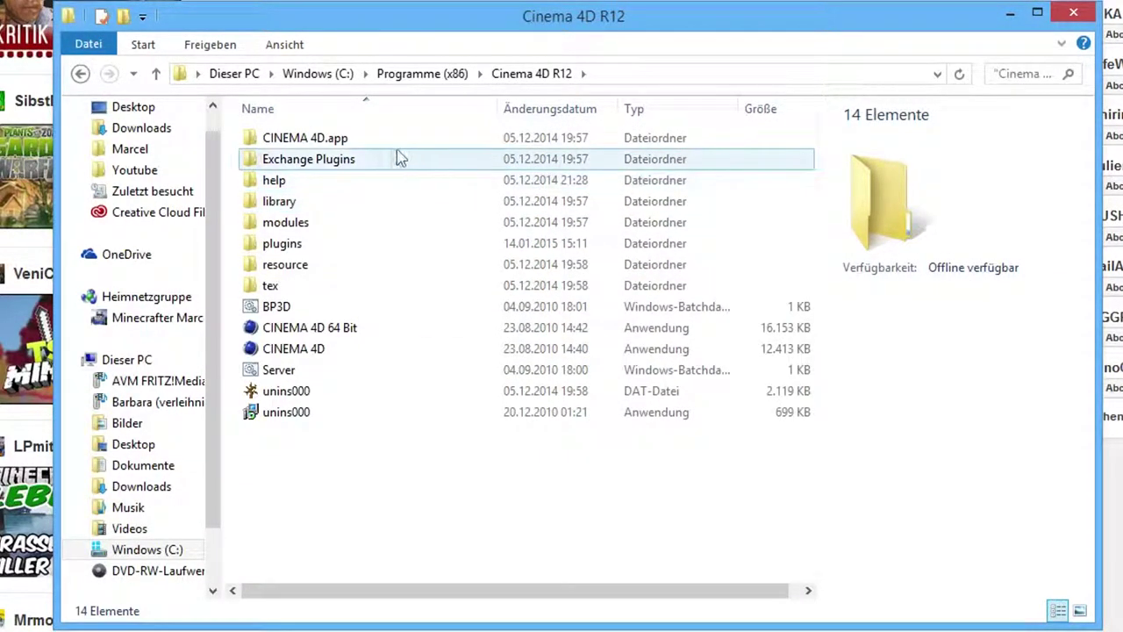
{"action": "double_click", "coordinate": [309, 227]}
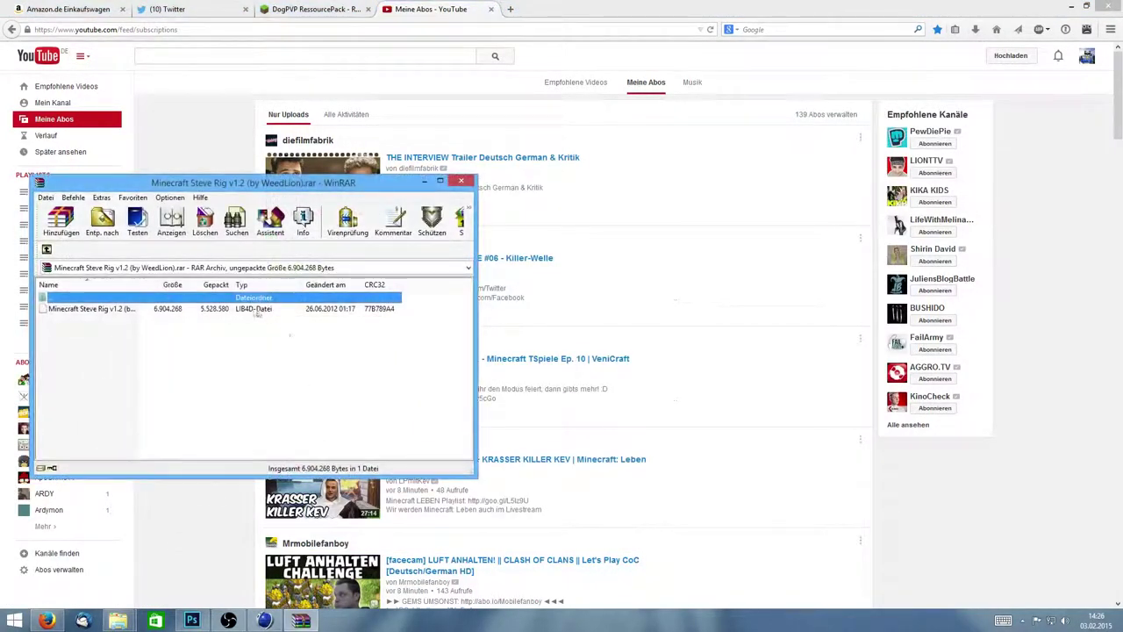
Extract the Steve Rig .lib4d file into the browser folder, close both windows, and switch to Cinema 4D
{"action": "left_click", "coordinate": [117, 308]}
{"action": "mouse_move", "coordinate": [117, 620]}
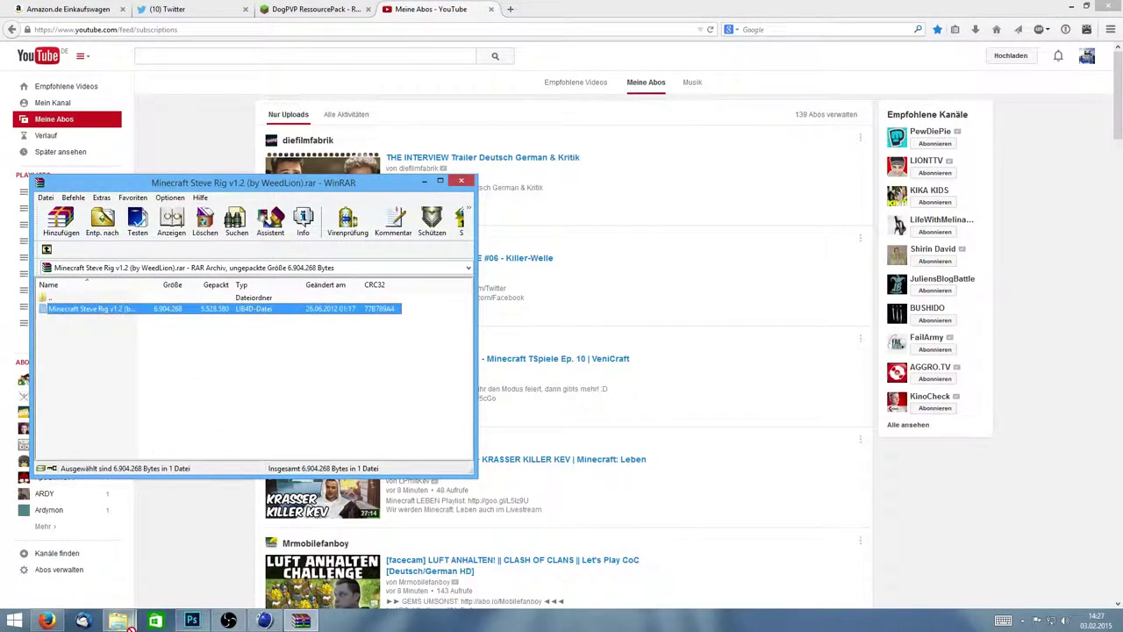
{"action": "mouse_move", "coordinate": [192, 571]}
{"action": "left_mouse_down"}
{"action": "mouse_move", "coordinate": [489, 365]}
{"action": "mouse_move", "coordinate": [516, 392]}
{"action": "left_mouse_up"}
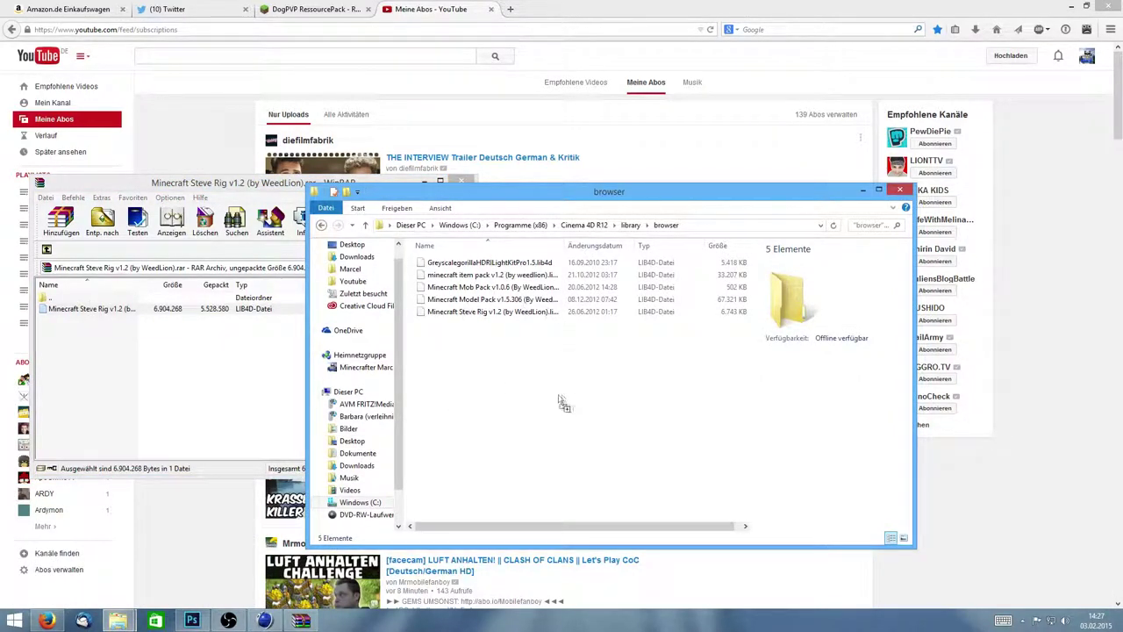
{"action": "left_click_drag", "start_coordinate": [515, 392], "coordinate": [260, 196]}
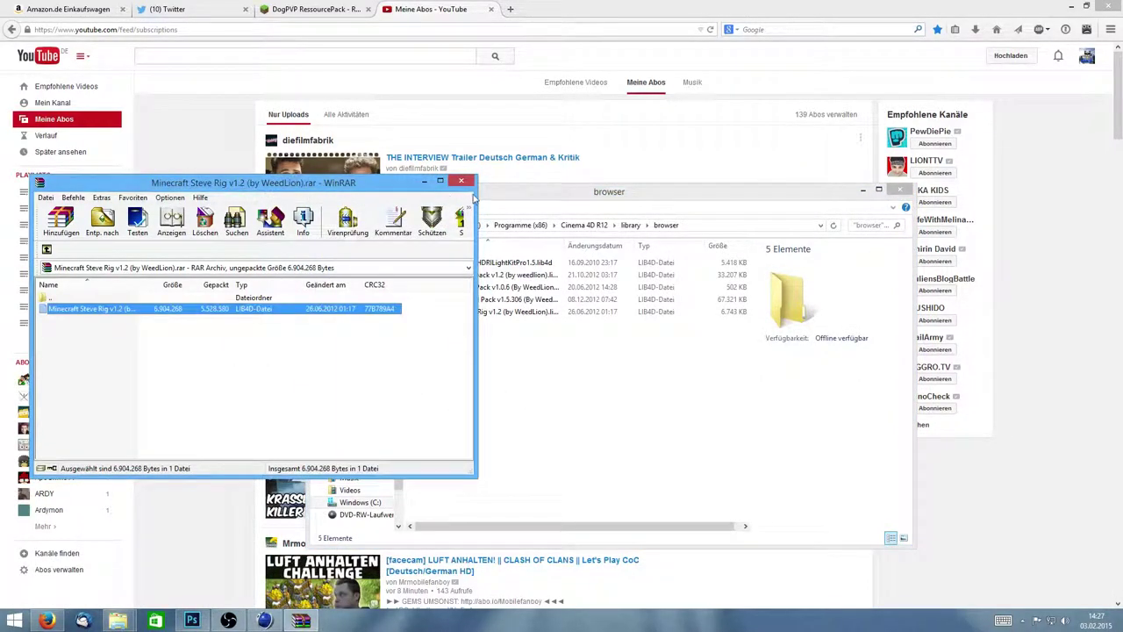
{"action": "left_click", "coordinate": [461, 180]}
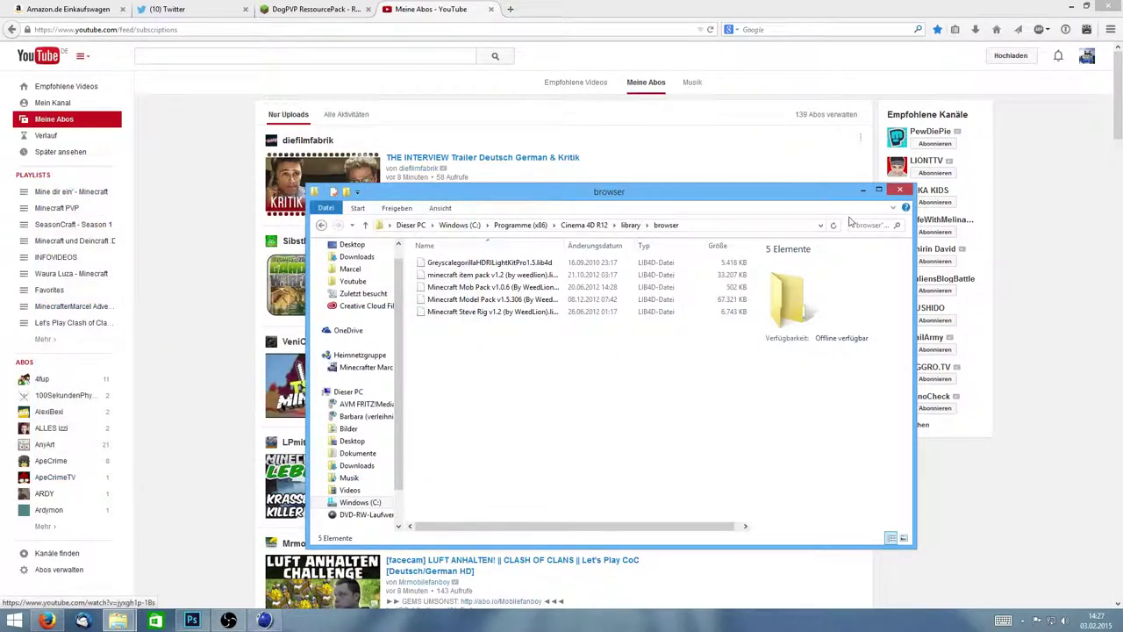
{"action": "left_click", "coordinate": [899, 190]}
{"action": "left_click", "coordinate": [264, 621]}
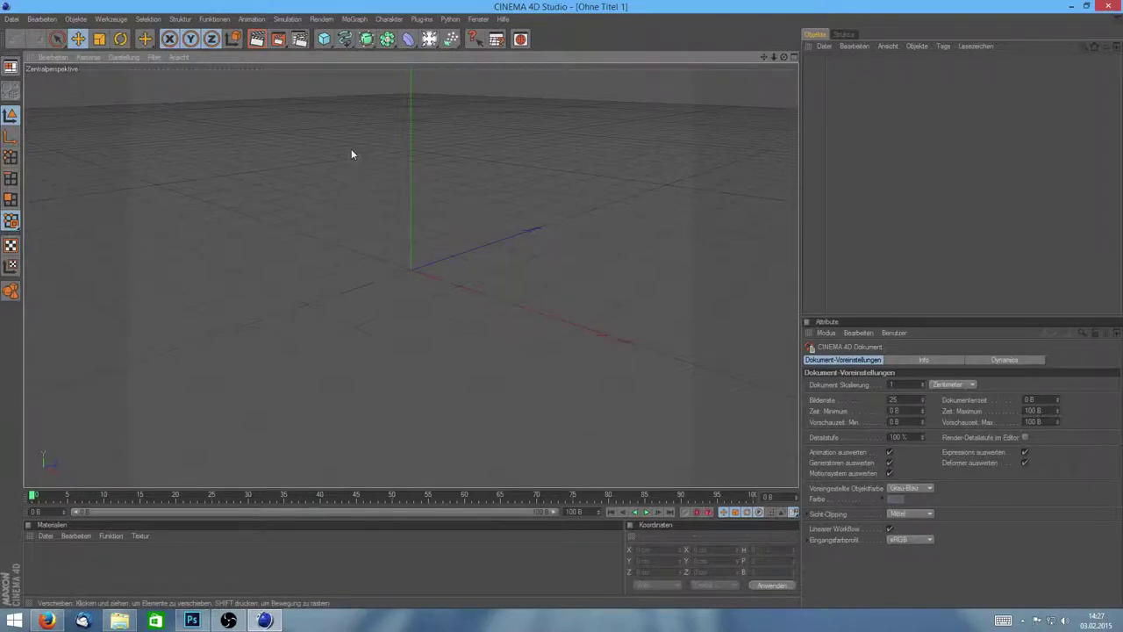
Open the Content Browser's Minecraft Steve Rig library and pick the Steve (Main) preset
{"action": "left_click", "coordinate": [478, 18]}
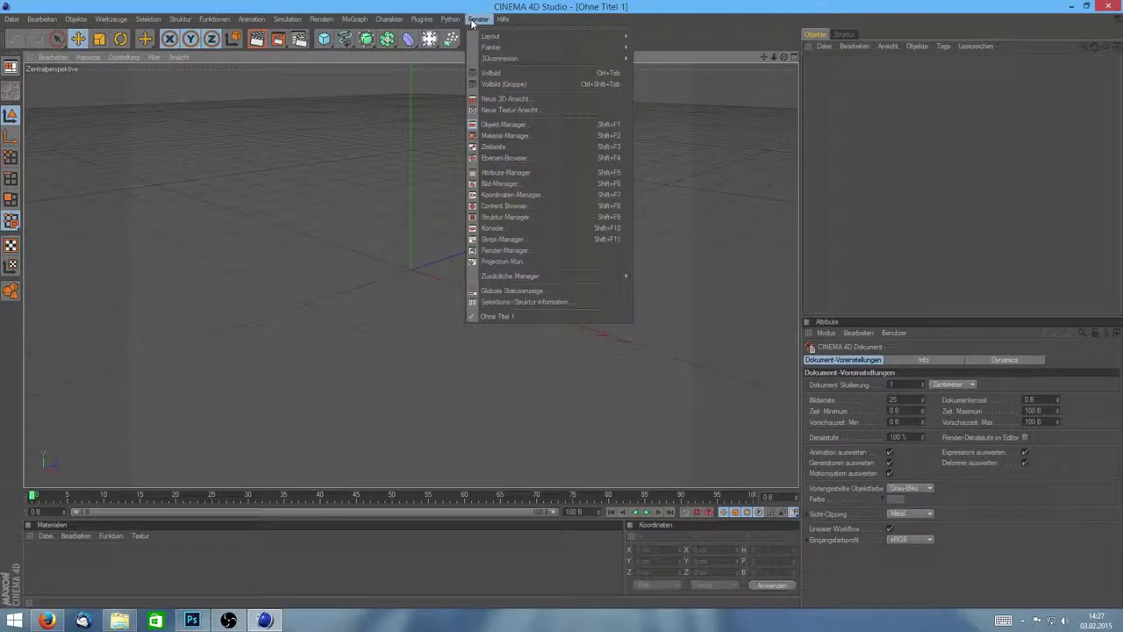
{"action": "left_click", "coordinate": [530, 205]}
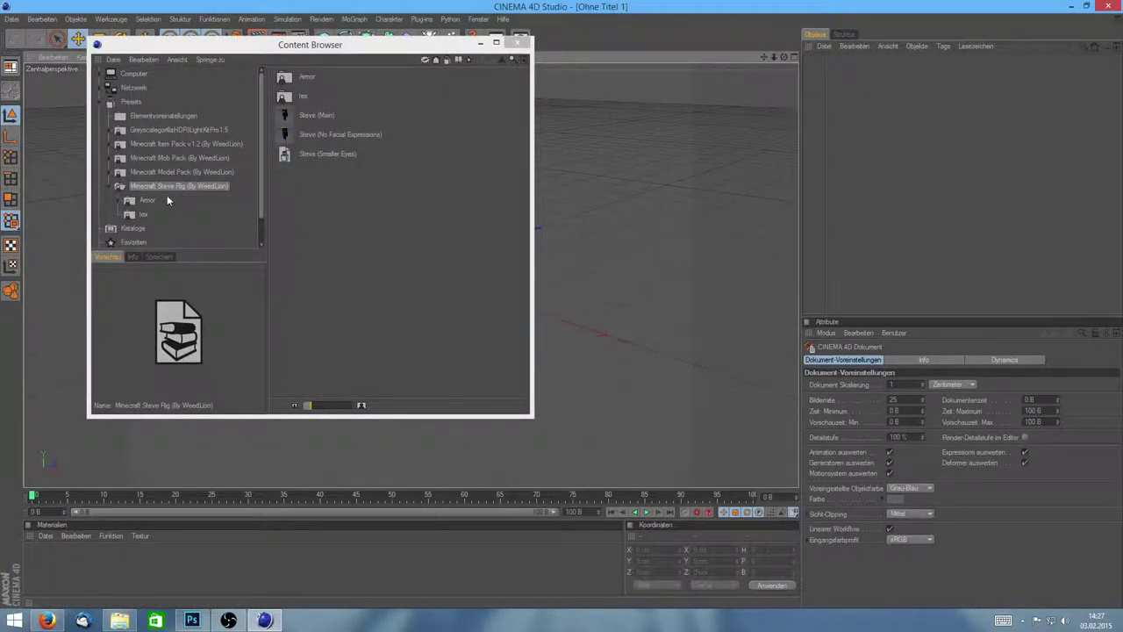
{"action": "left_click", "coordinate": [145, 183]}
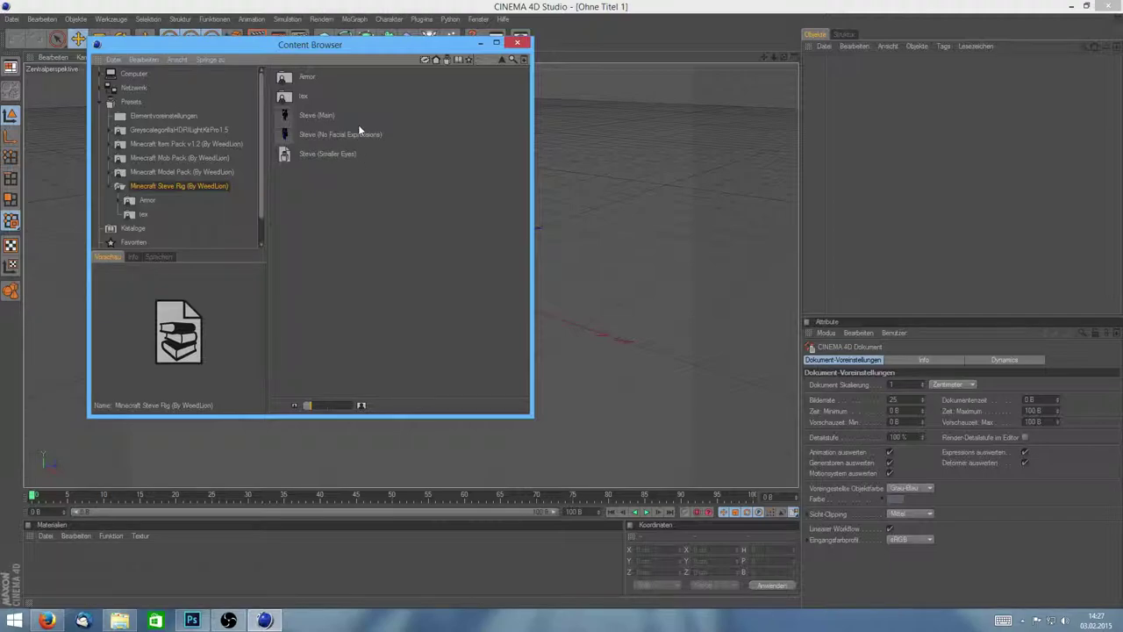
{"action": "left_click", "coordinate": [317, 115]}
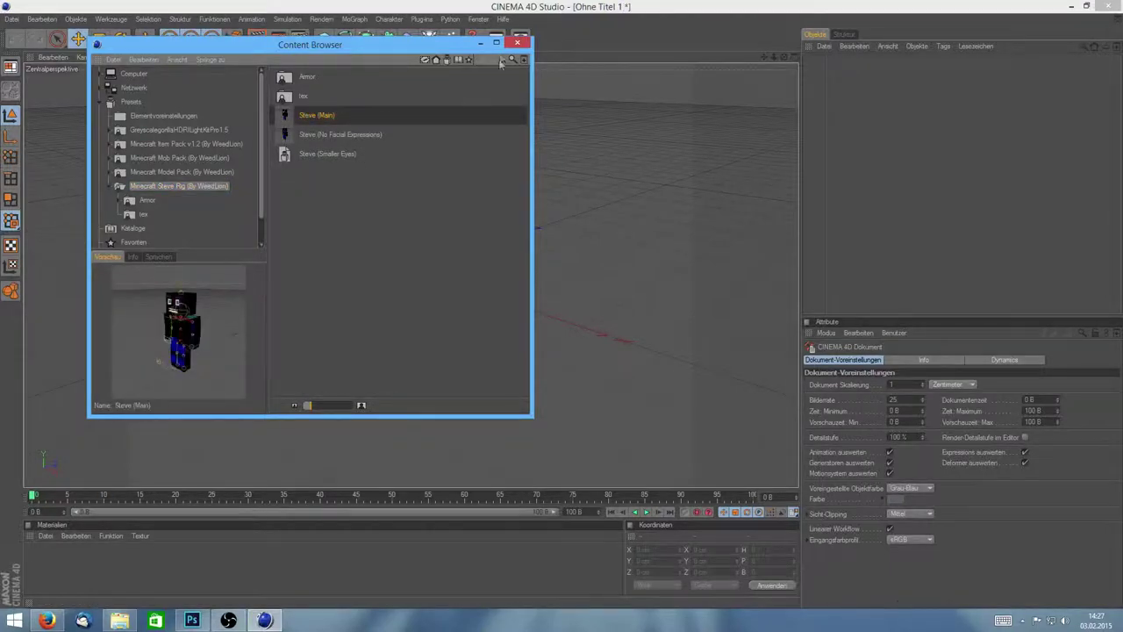
{"action": "left_click_drag", "start_coordinate": [351, 44], "coordinate": [799, 42]}
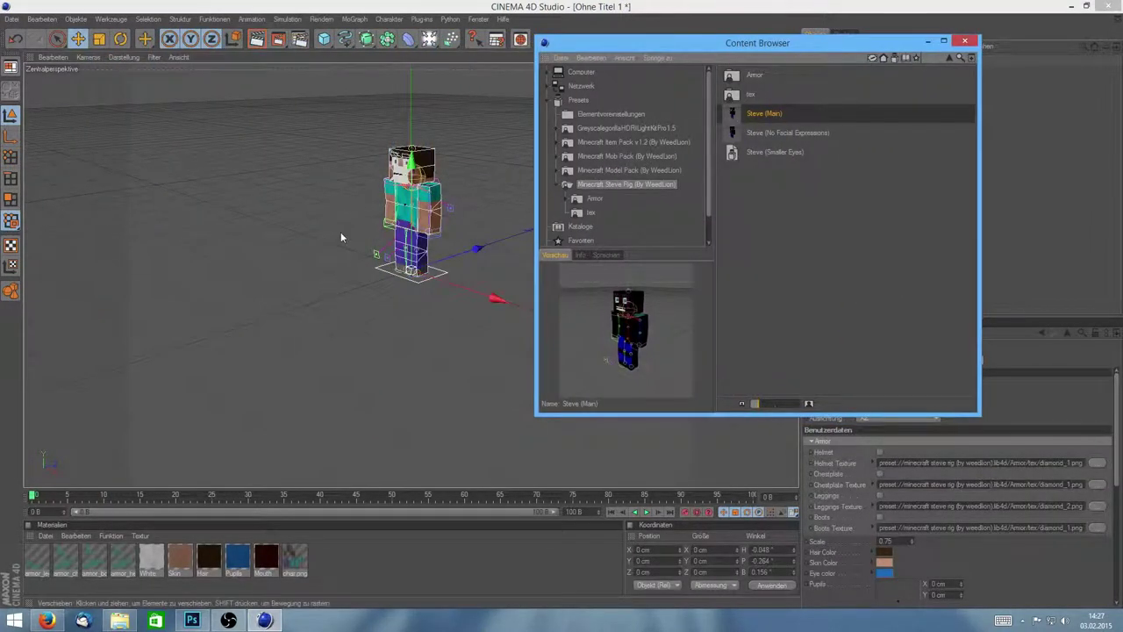
{"action": "left_click", "coordinate": [272, 230]}
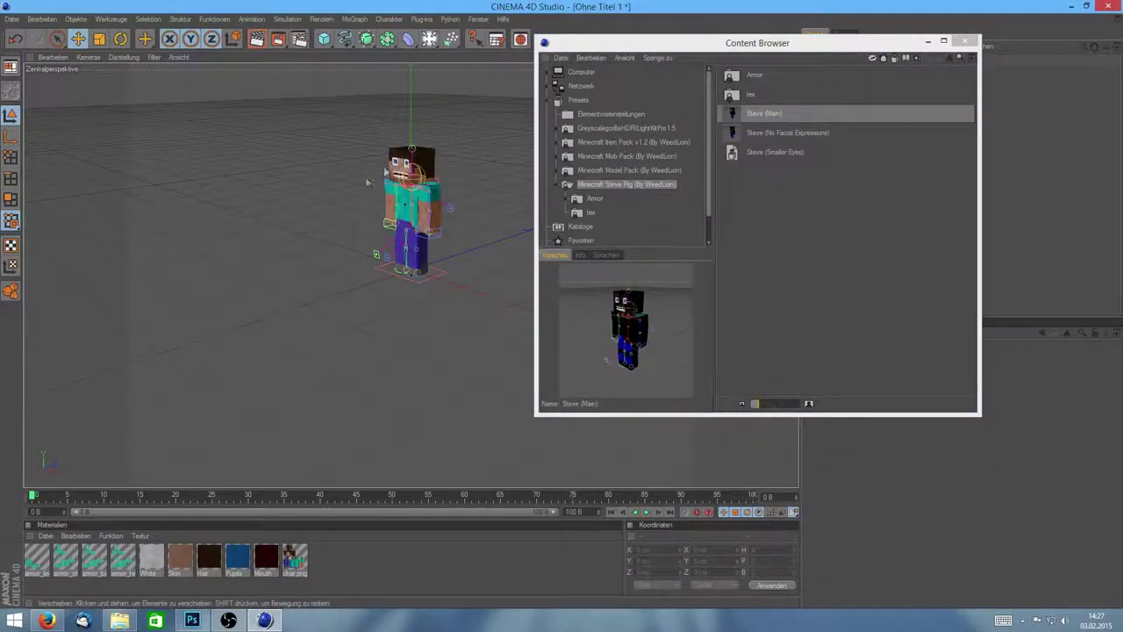
Load a second Steve (No Facial Expressions) into the scene, then delete it
{"action": "double_click", "coordinate": [785, 130]}
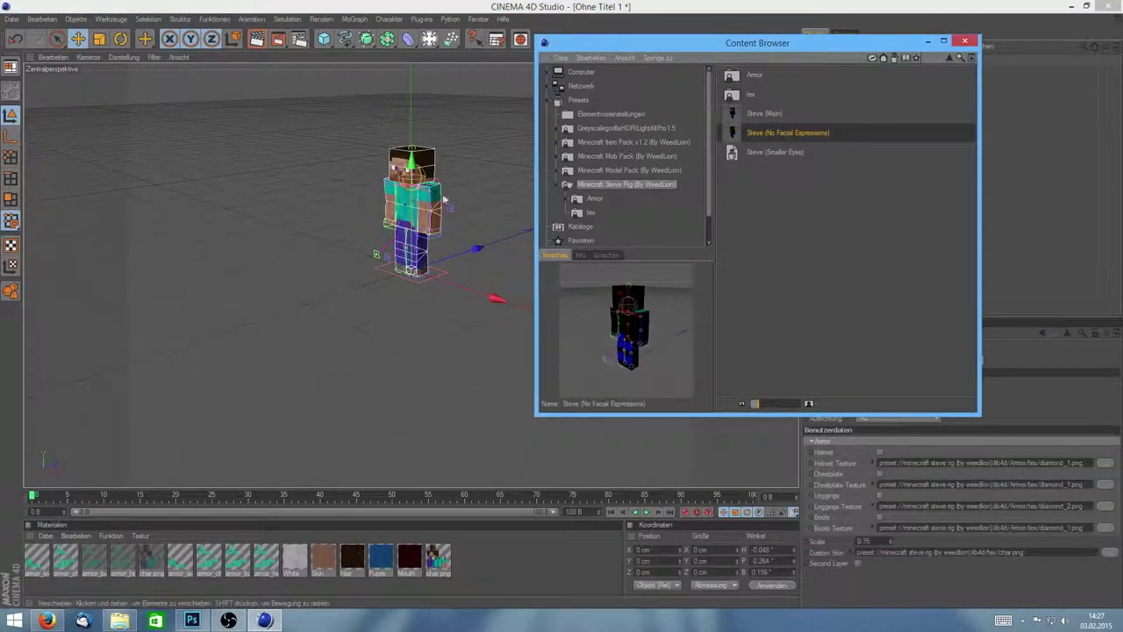
{"action": "left_click_drag", "start_coordinate": [463, 286], "coordinate": [530, 267]}
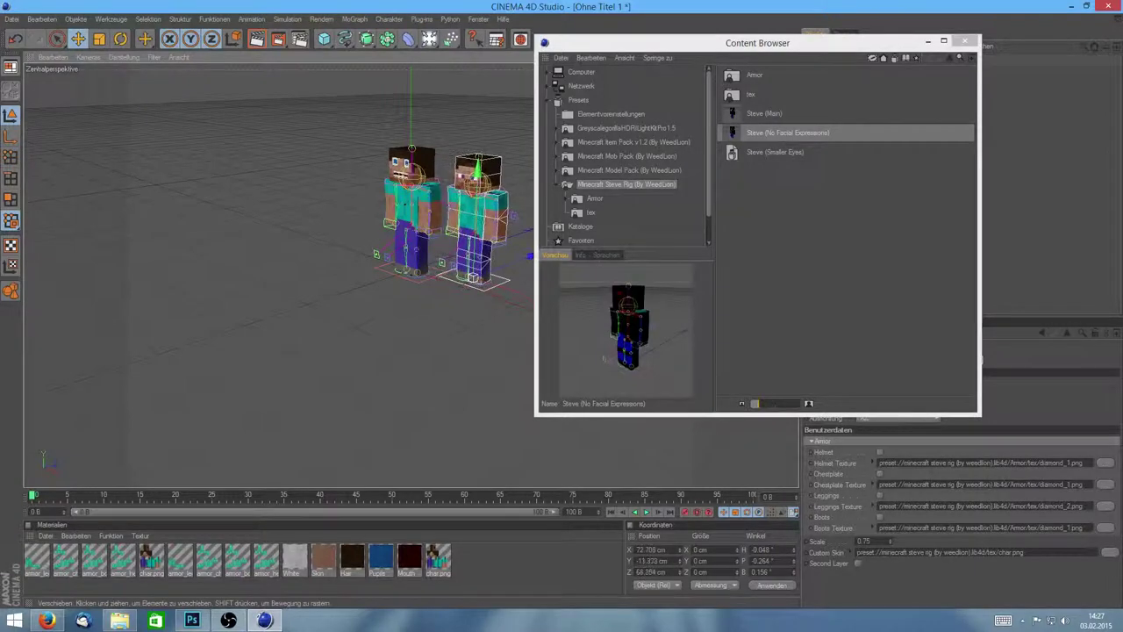
{"action": "left_click_drag", "start_coordinate": [442, 237], "coordinate": [415, 255]}
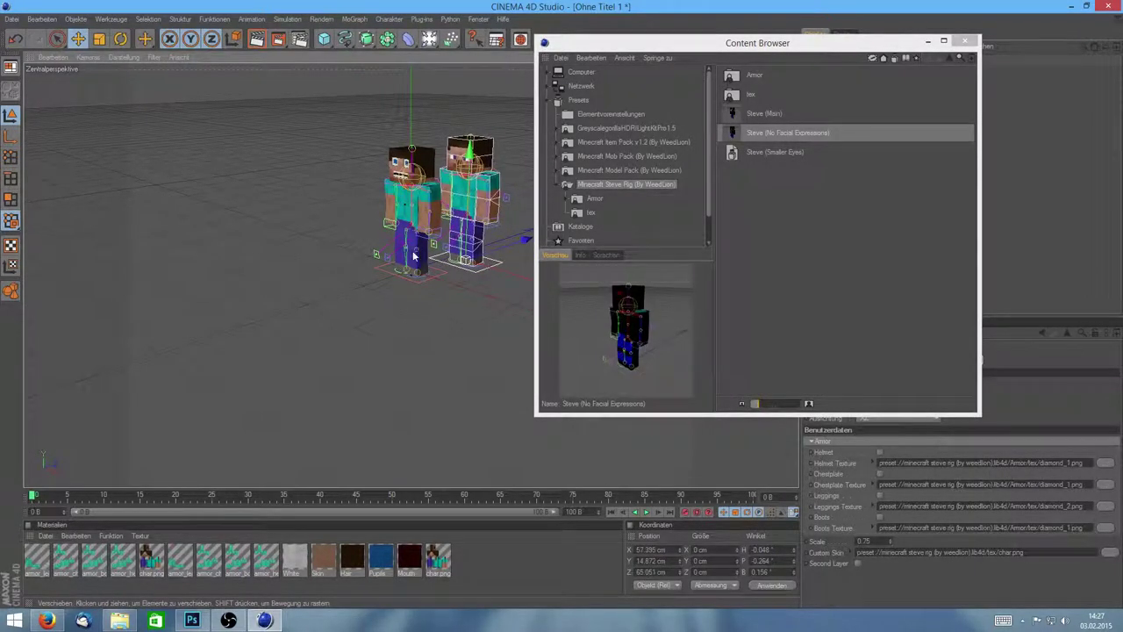
{"action": "key", "text": "Delete"}
{"action": "left_click", "coordinate": [414, 225]}
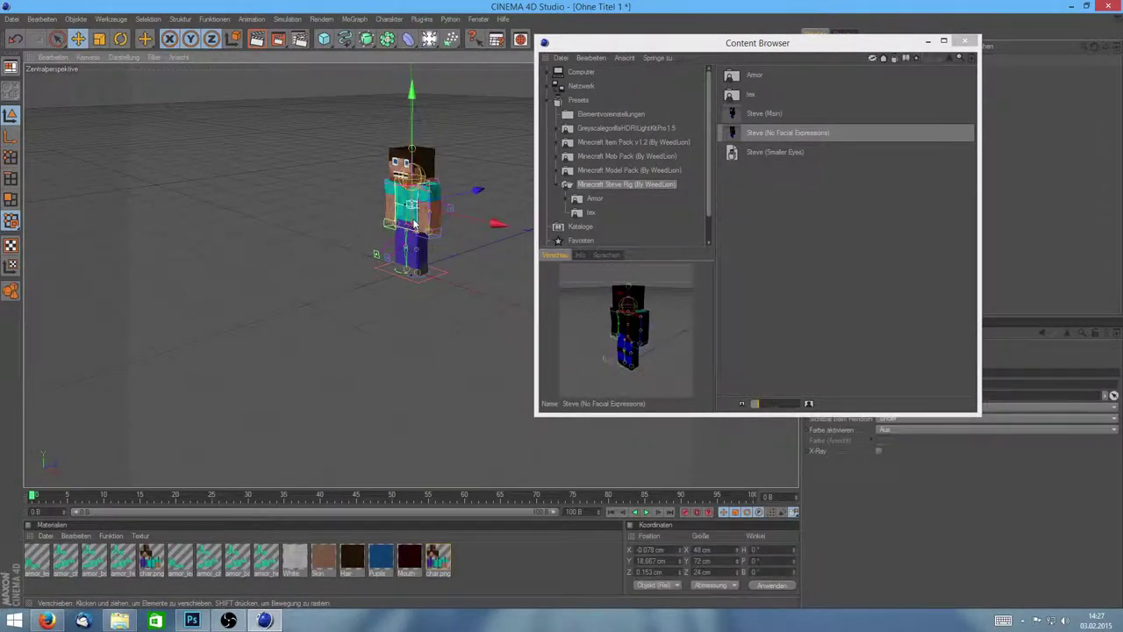
{"action": "key", "text": "ctrl+z"}
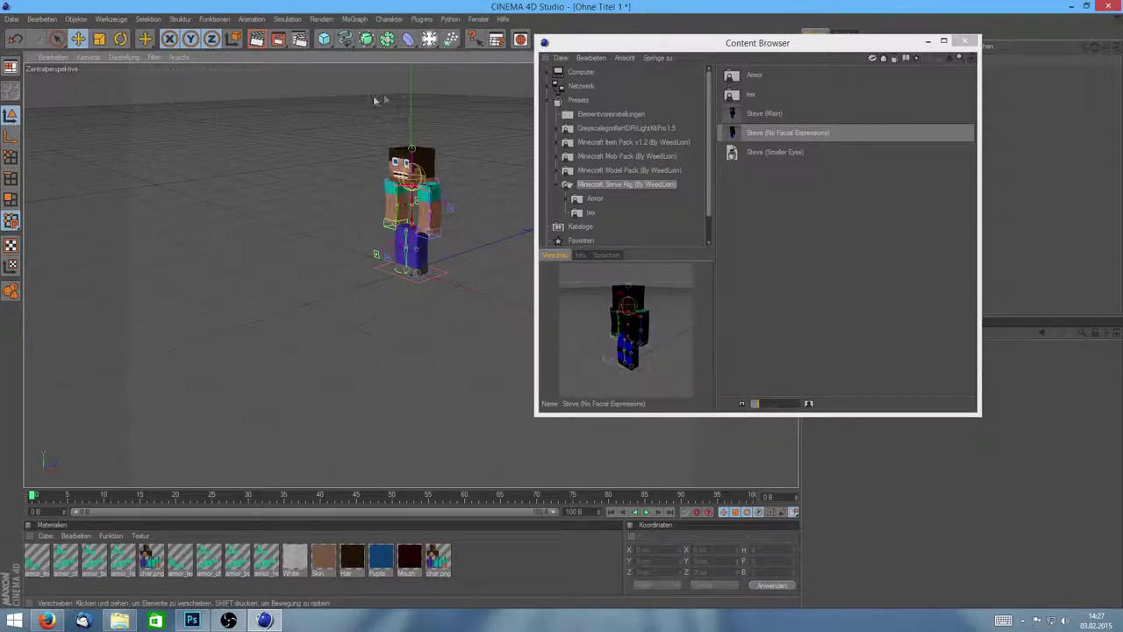
Close the content browser and delete the remaining Steve model, leaving the viewport empty
{"action": "left_click", "coordinate": [964, 41]}
{"action": "left_click", "coordinate": [849, 65]}
{"action": "key", "text": "Delete"}
{"action": "right_click", "coordinate": [389, 186]}
{"action": "left_click", "coordinate": [468, 20]}
{"action": "left_click", "coordinate": [477, 19]}
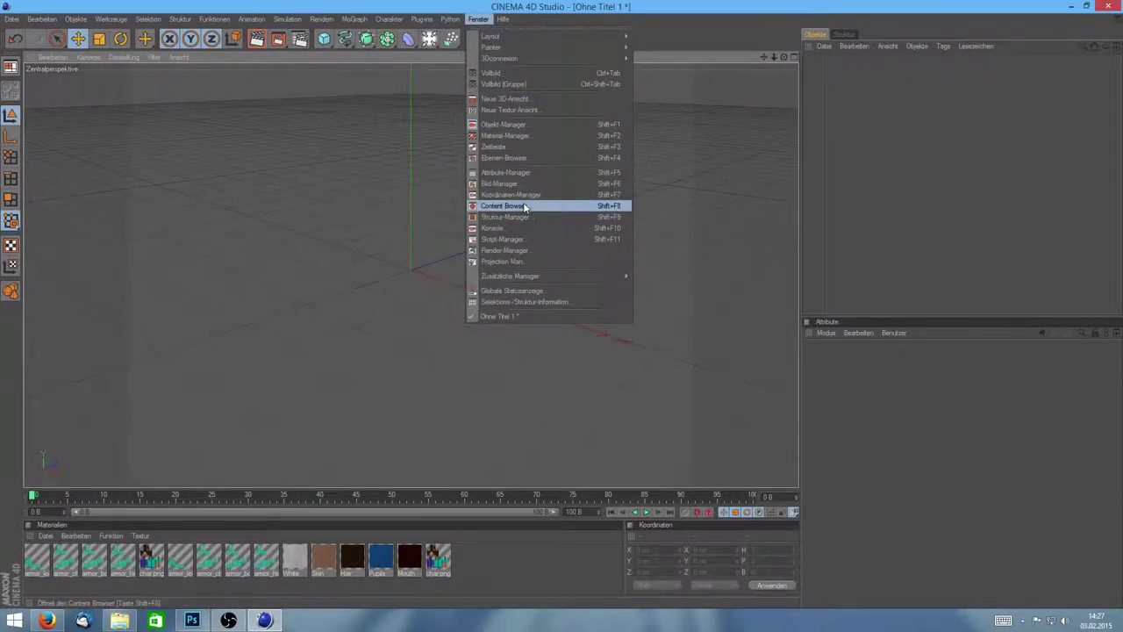
Drag the Steve (No Facial Expressions) rig from the content browser into the scene
{"action": "left_click", "coordinate": [525, 206]}
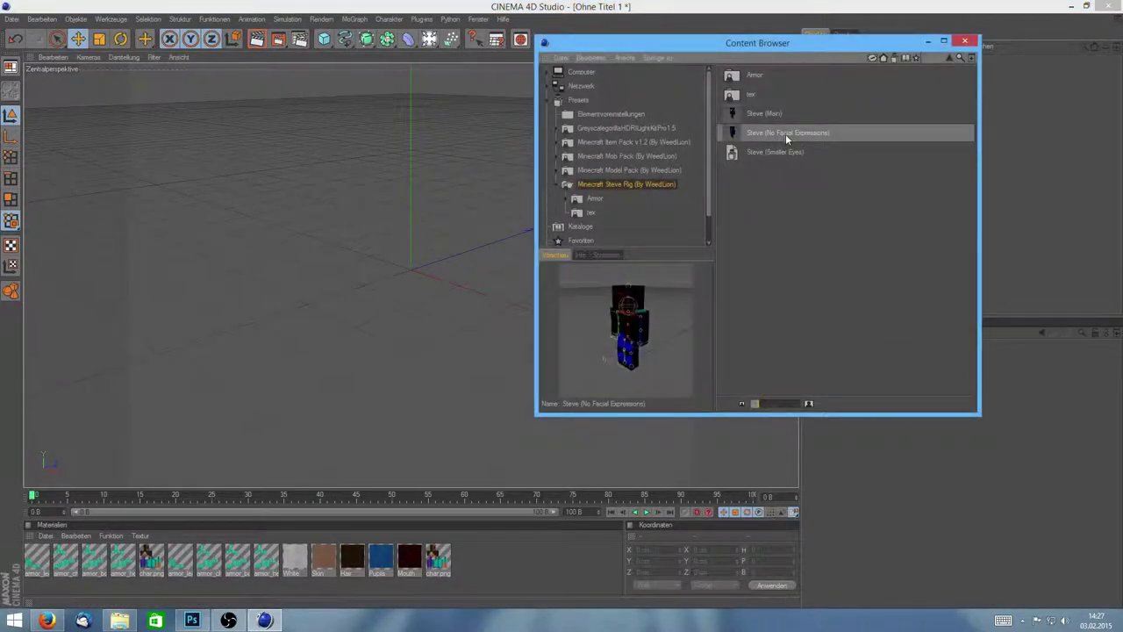
{"action": "left_click_drag", "start_coordinate": [785, 133], "coordinate": [417, 232]}
{"action": "left_click", "coordinate": [964, 42]}
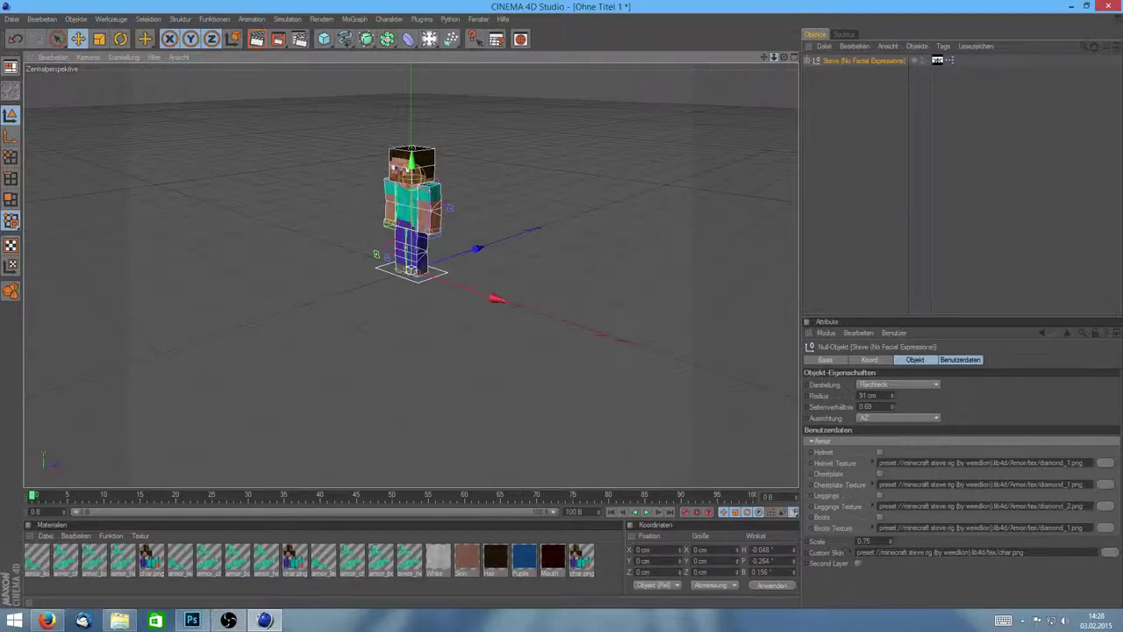
Orbit and pan the viewport to a level front view centred on the rig
{"action": "left_click_drag", "start_coordinate": [783, 57], "coordinate": [656, 126]}
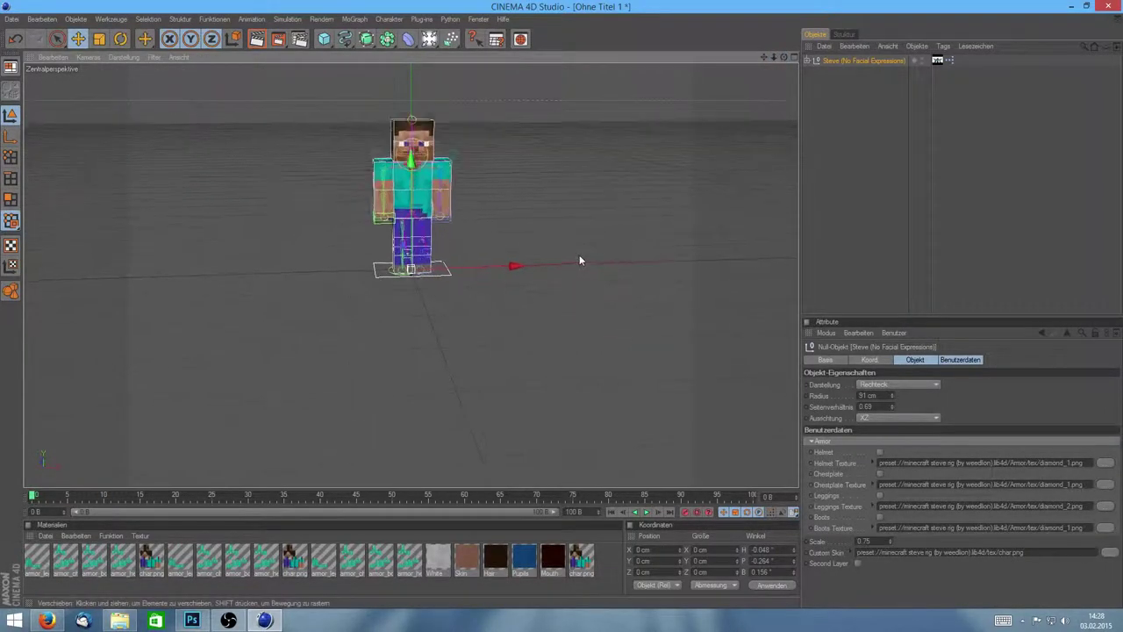
{"action": "left_click_drag", "start_coordinate": [763, 56], "coordinate": [765, 139]}
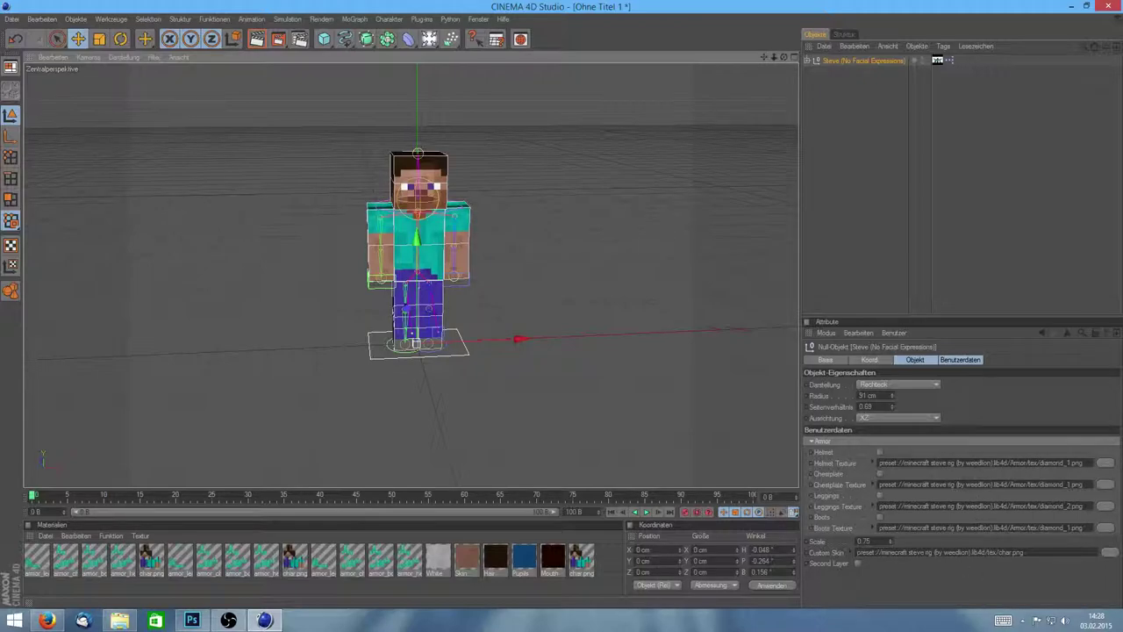
{"action": "left_click", "coordinate": [1108, 553]}
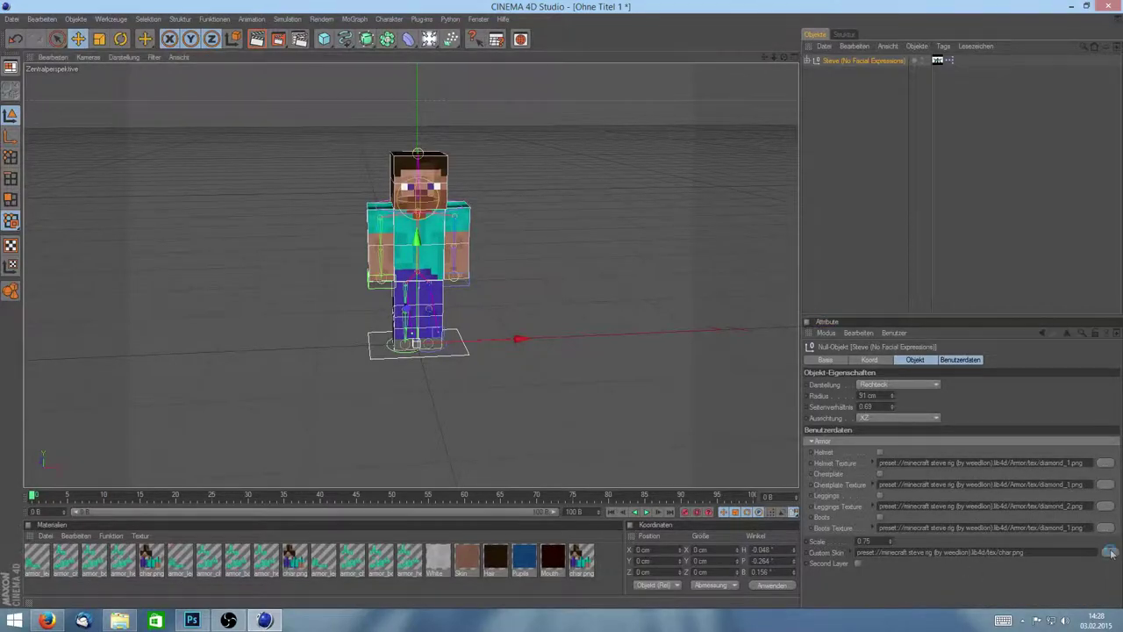
Apply the Desktop's Minecraft Skin image as the rig's custom skin, accepting the copy prompt
{"action": "left_click", "coordinate": [47, 95]}
{"action": "left_click_drag", "start_coordinate": [505, 104], "coordinate": [505, 206]}
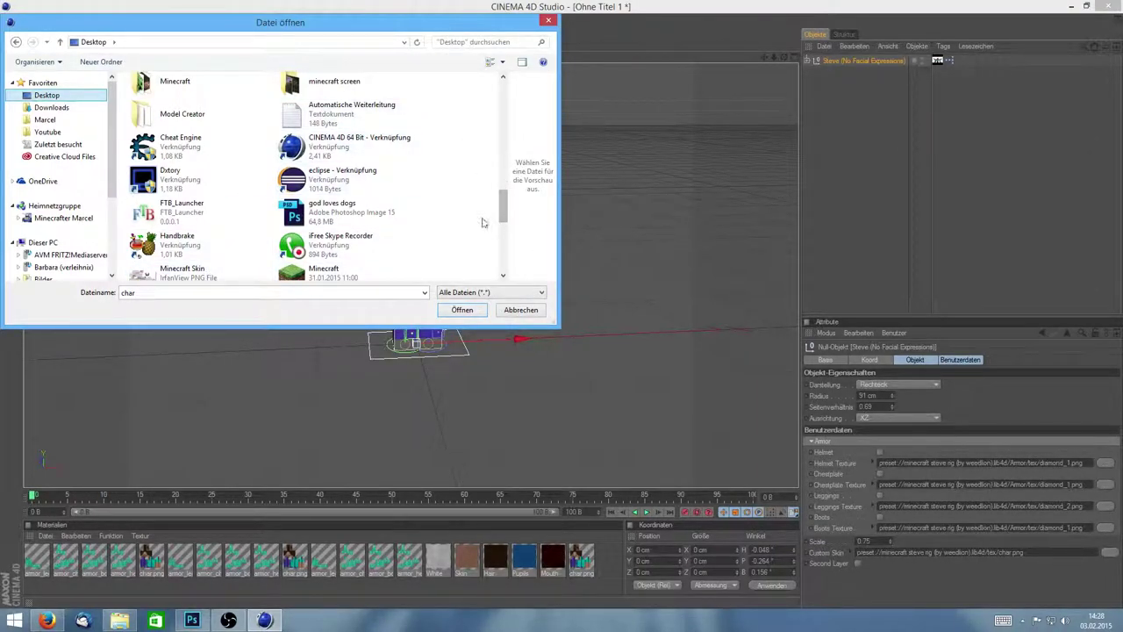
{"action": "left_click", "coordinate": [253, 277]}
{"action": "left_click", "coordinate": [479, 311]}
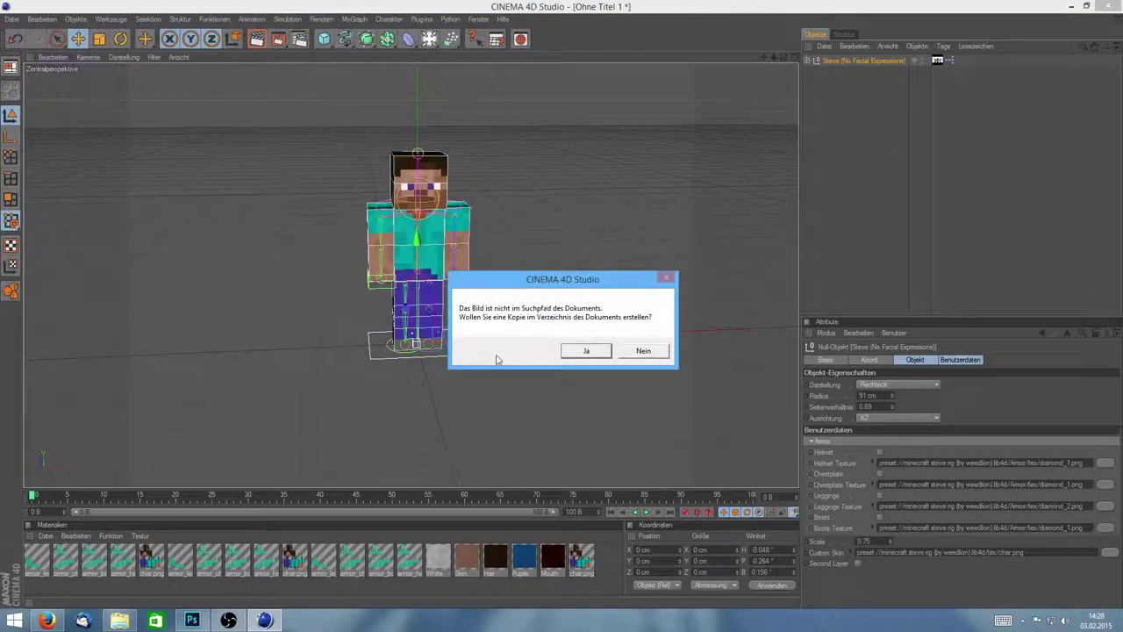
{"action": "left_click", "coordinate": [593, 350]}
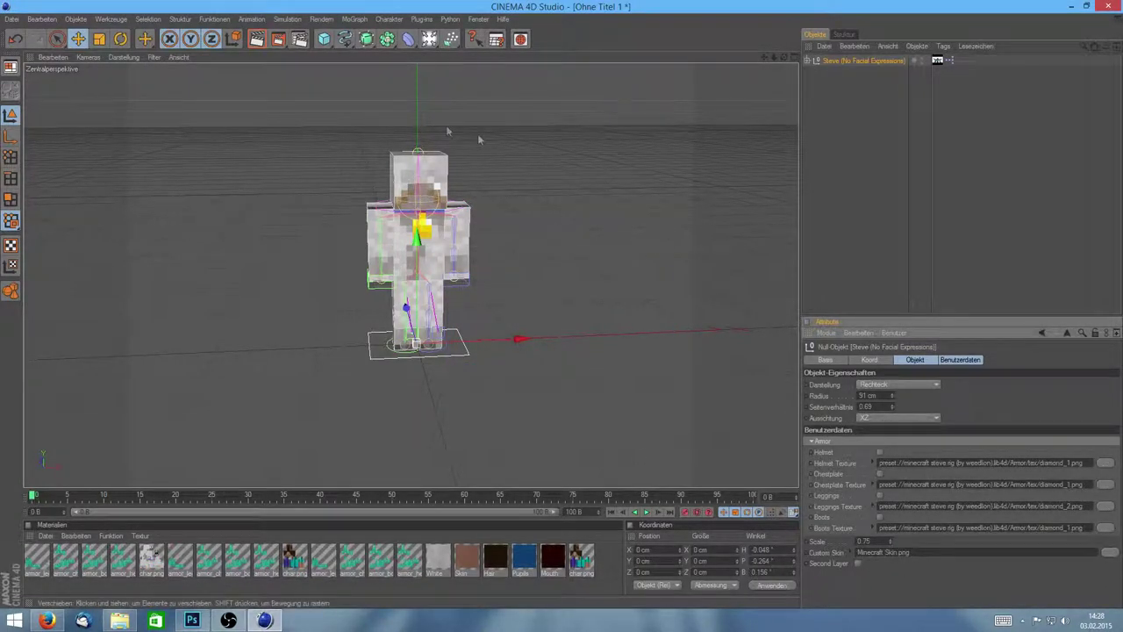
Raise the character about 8 cm and turn on the skin's Second Layer
{"action": "left_click", "coordinate": [261, 236]}
{"action": "left_click_drag", "start_coordinate": [484, 422], "coordinate": [484, 413]}
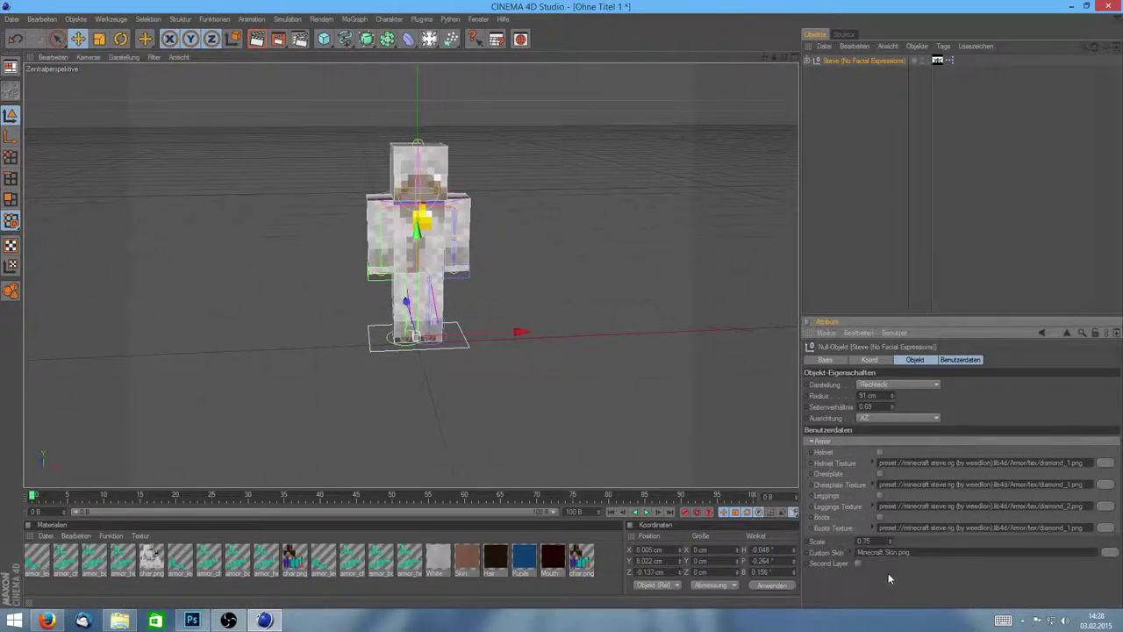
{"action": "left_click", "coordinate": [857, 563]}
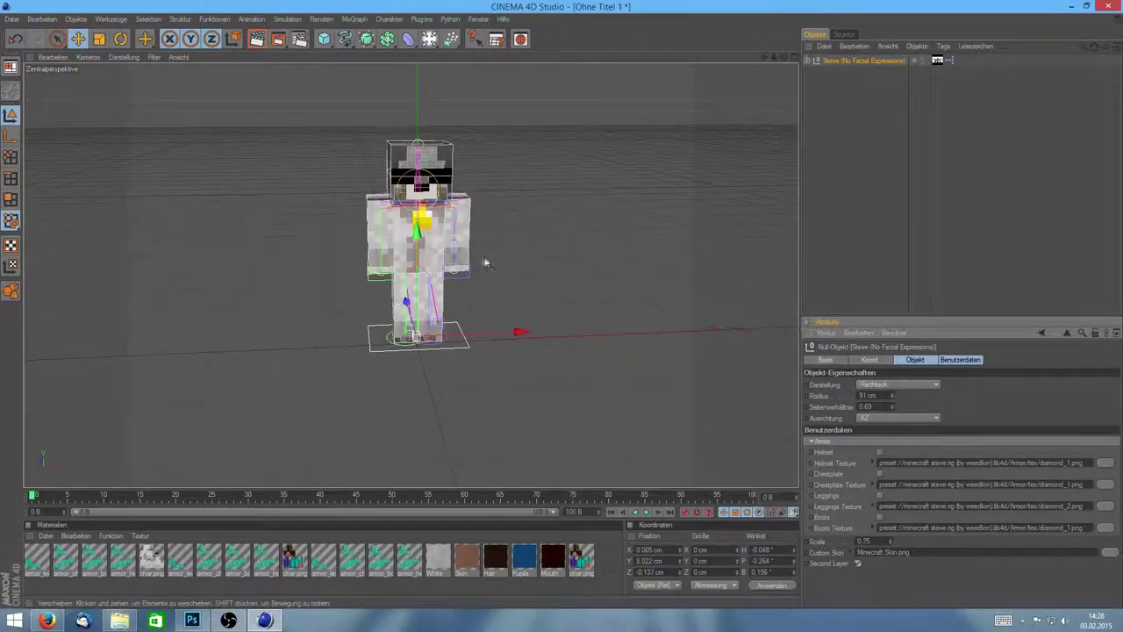
Using the Visual Selector picker, nudge both hands slightly and shift each foot sideways about 3 cm
{"action": "double_click", "coordinate": [937, 61]}
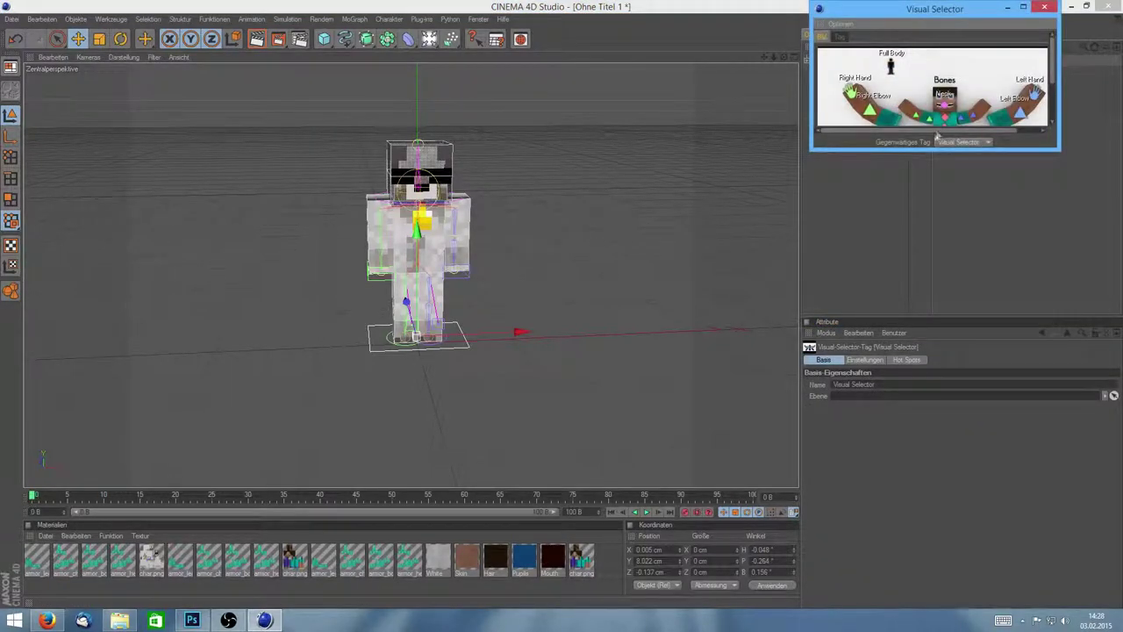
{"action": "left_click_drag", "start_coordinate": [910, 151], "coordinate": [914, 260]}
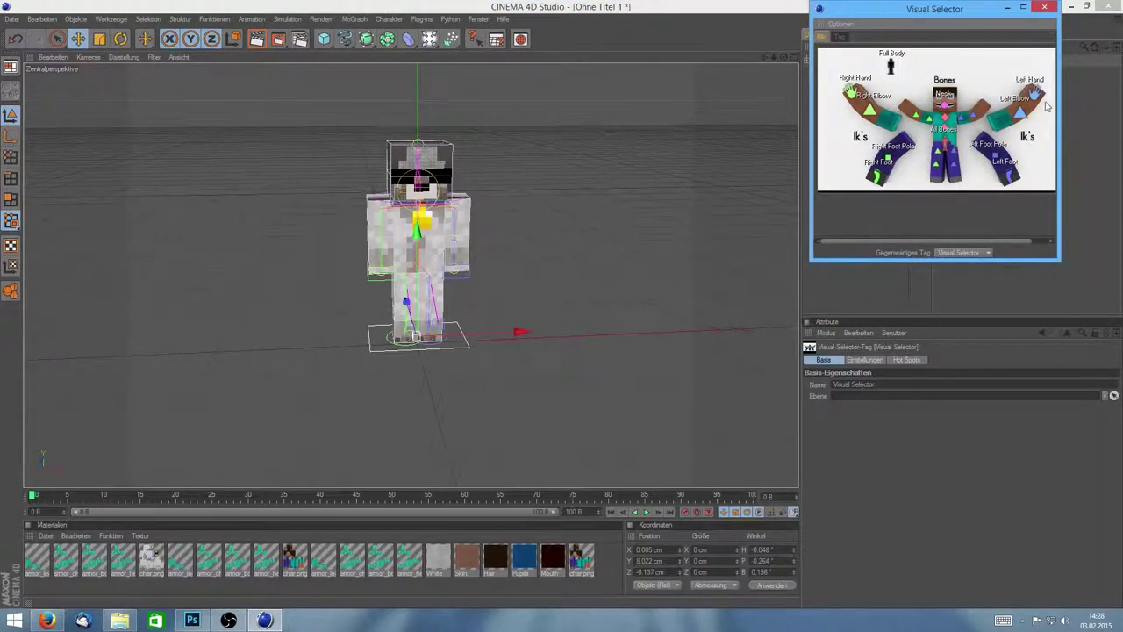
{"action": "left_click_drag", "start_coordinate": [1059, 99], "coordinate": [1105, 105]}
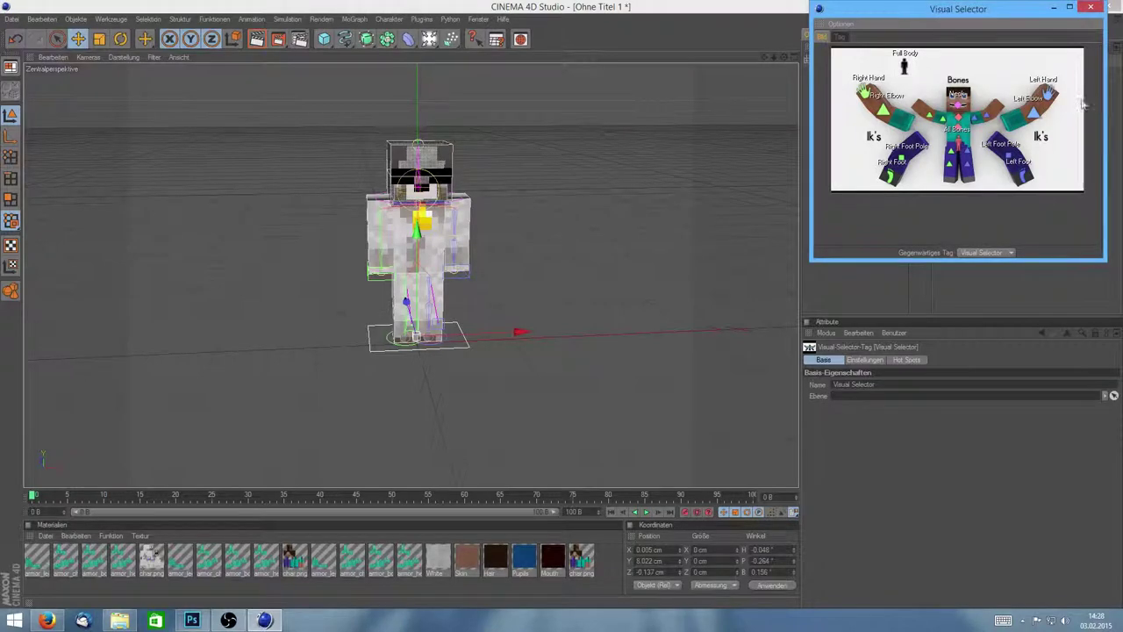
{"action": "left_click", "coordinate": [1048, 93]}
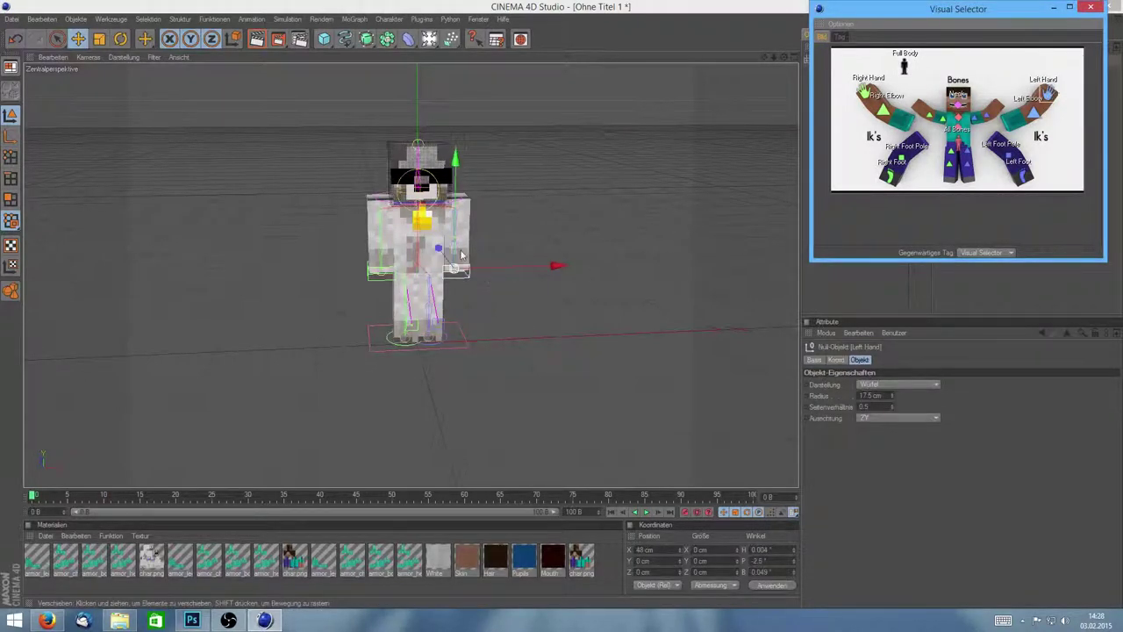
{"action": "left_click_drag", "start_coordinate": [453, 261], "coordinate": [458, 267]}
{"action": "left_click", "coordinate": [864, 94]}
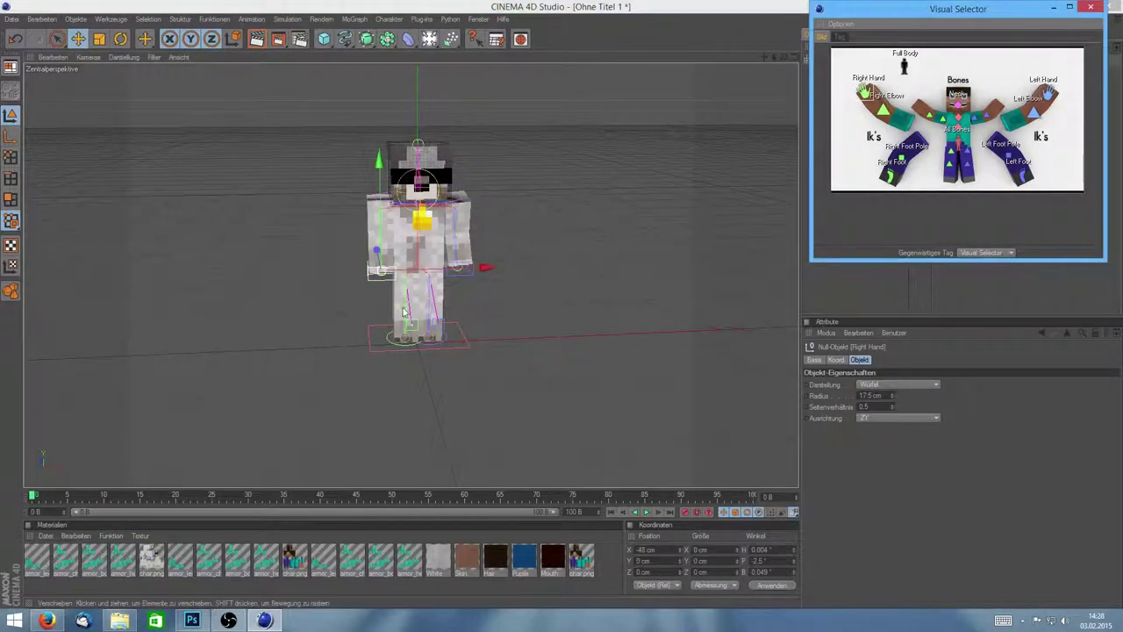
{"action": "left_click_drag", "start_coordinate": [377, 266], "coordinate": [379, 267]}
{"action": "left_click", "coordinate": [888, 175]}
{"action": "left_click_drag", "start_coordinate": [495, 333], "coordinate": [532, 330]}
{"action": "left_click", "coordinate": [1020, 176]}
Rotate the Neck control to tilt the head about -4.4° in pitch, then close the picker
{"action": "left_click", "coordinate": [957, 103]}
{"action": "key", "text": "r"}
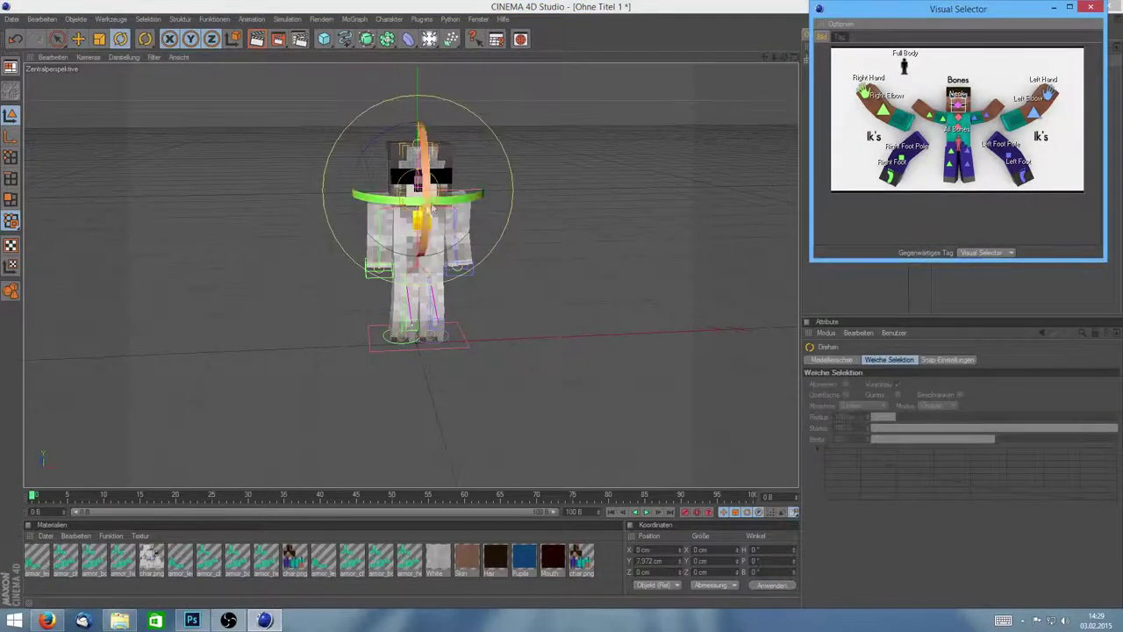
{"action": "left_click_drag", "start_coordinate": [432, 207], "coordinate": [435, 219]}
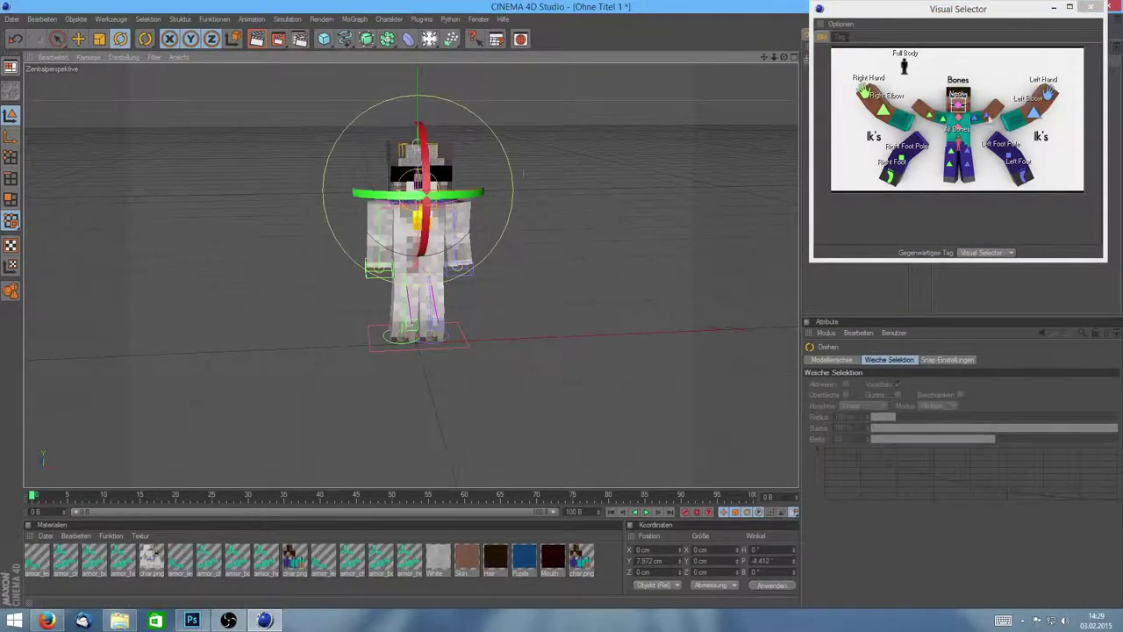
{"action": "left_click", "coordinate": [1092, 7]}
{"action": "left_click", "coordinate": [633, 257]}
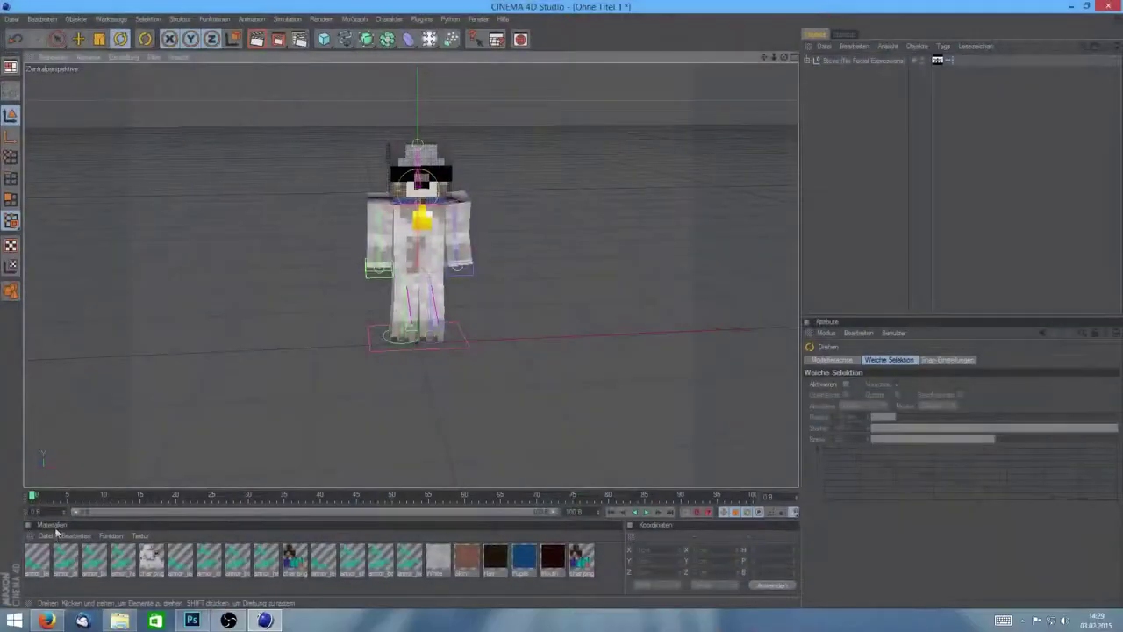
{"action": "left_click", "coordinate": [47, 620]}
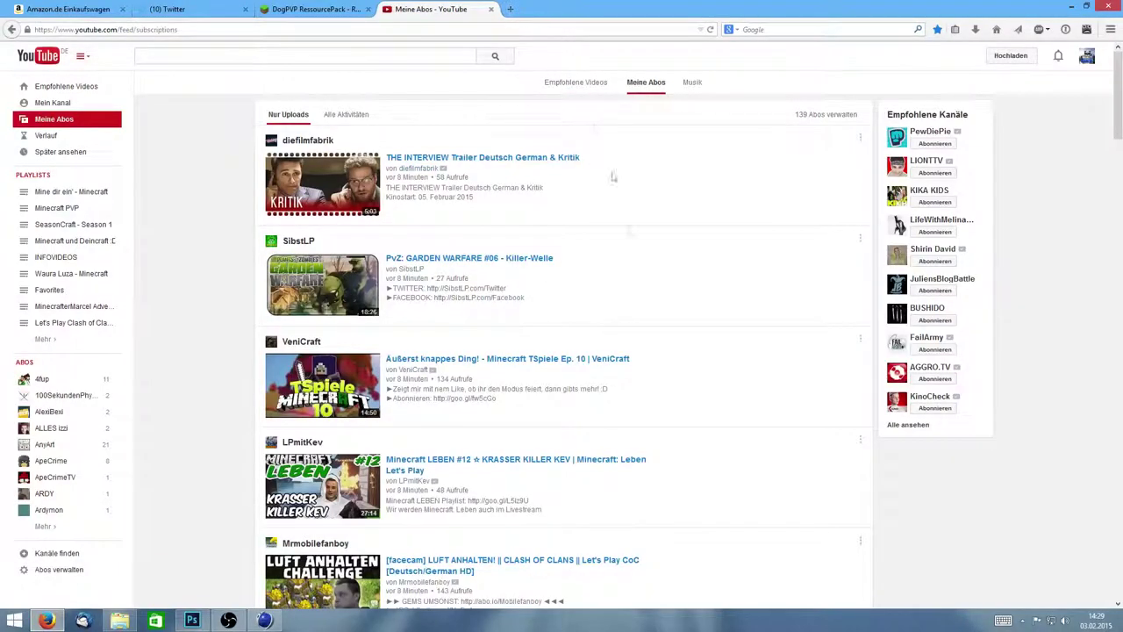
{"action": "left_click", "coordinate": [264, 620]}
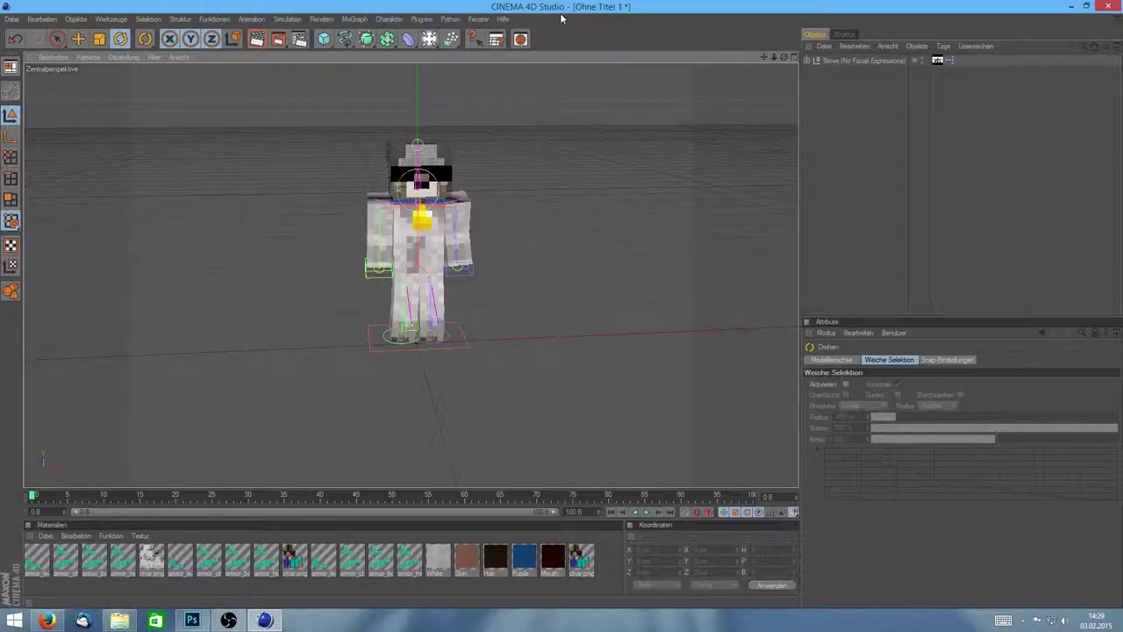
{"action": "left_click", "coordinate": [299, 38]}
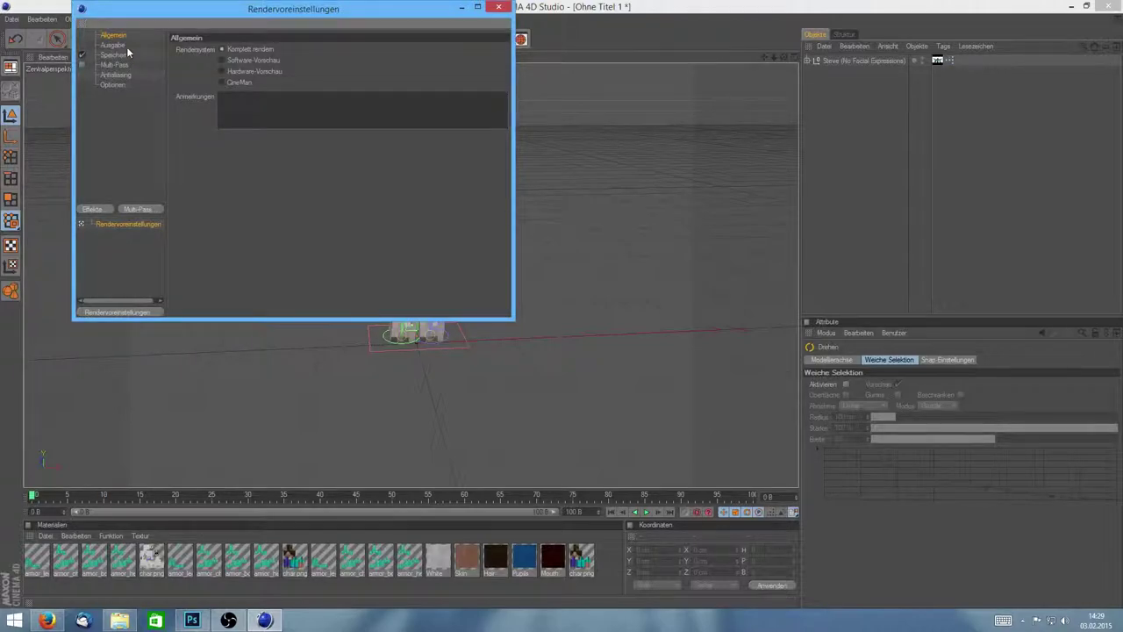
Set the render output resolution to 1920 × 1080 pixels
{"action": "left_click", "coordinate": [127, 47]}
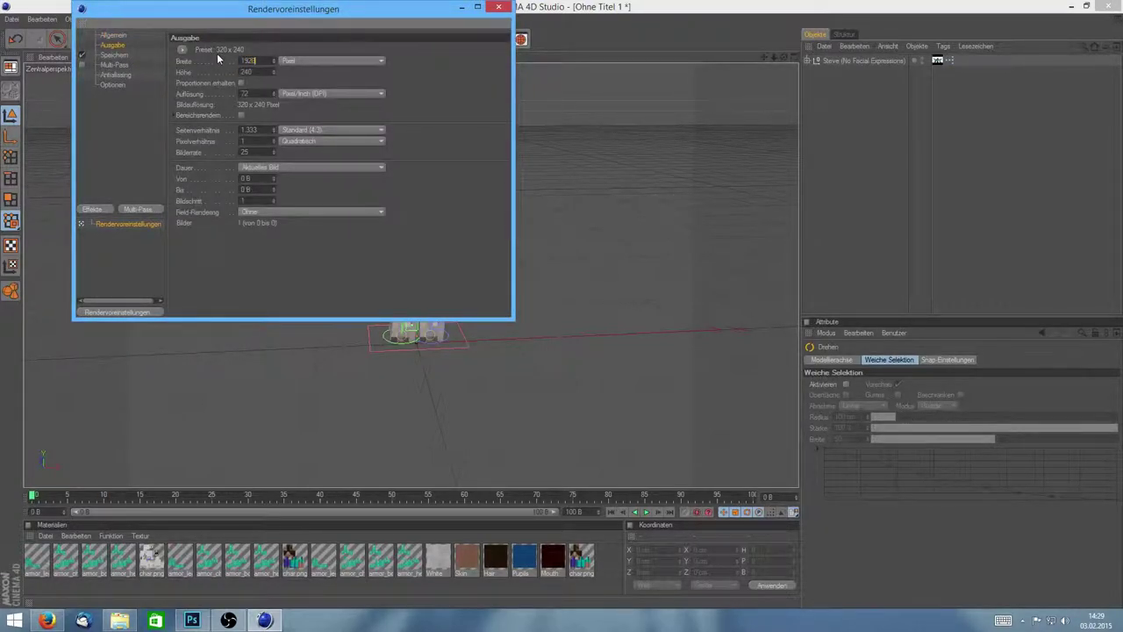
{"action": "key", "text": "Tab"}
{"action": "type", "text": "1080"}
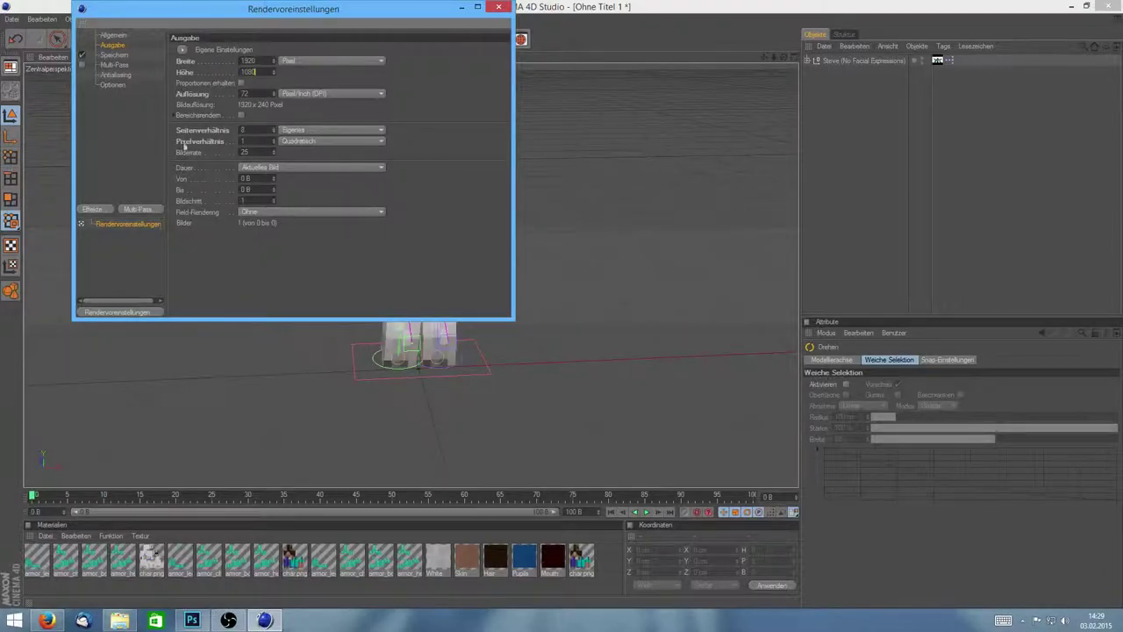
Save renders as PNG with an alpha channel included
{"action": "left_click", "coordinate": [114, 55]}
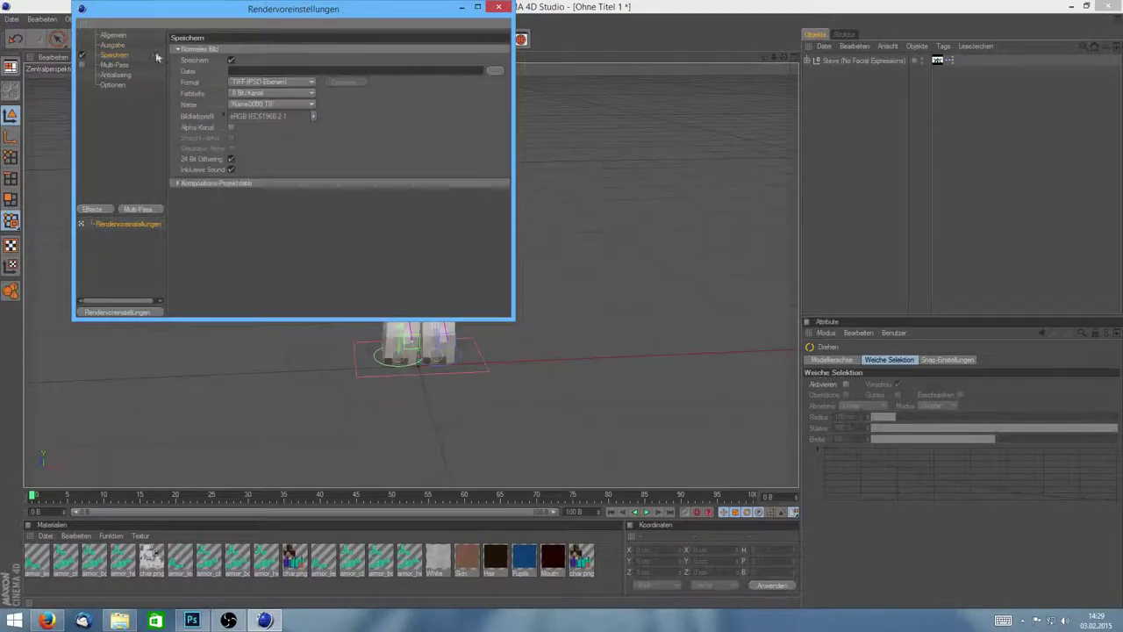
{"action": "left_click", "coordinate": [279, 83]}
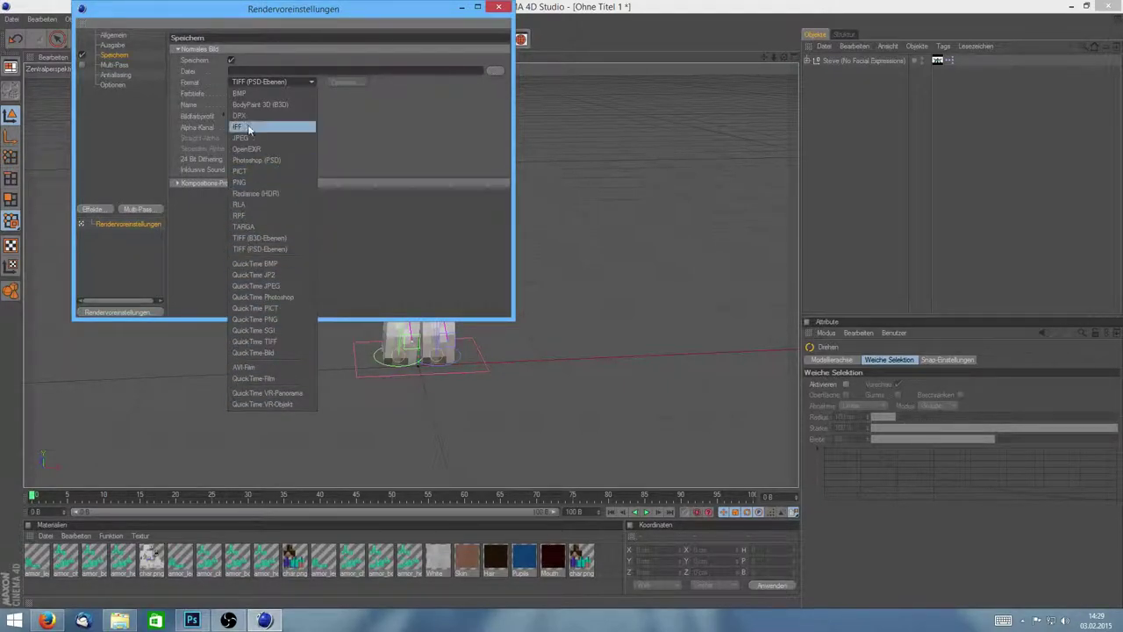
{"action": "left_click", "coordinate": [246, 182]}
{"action": "left_click", "coordinate": [231, 127]}
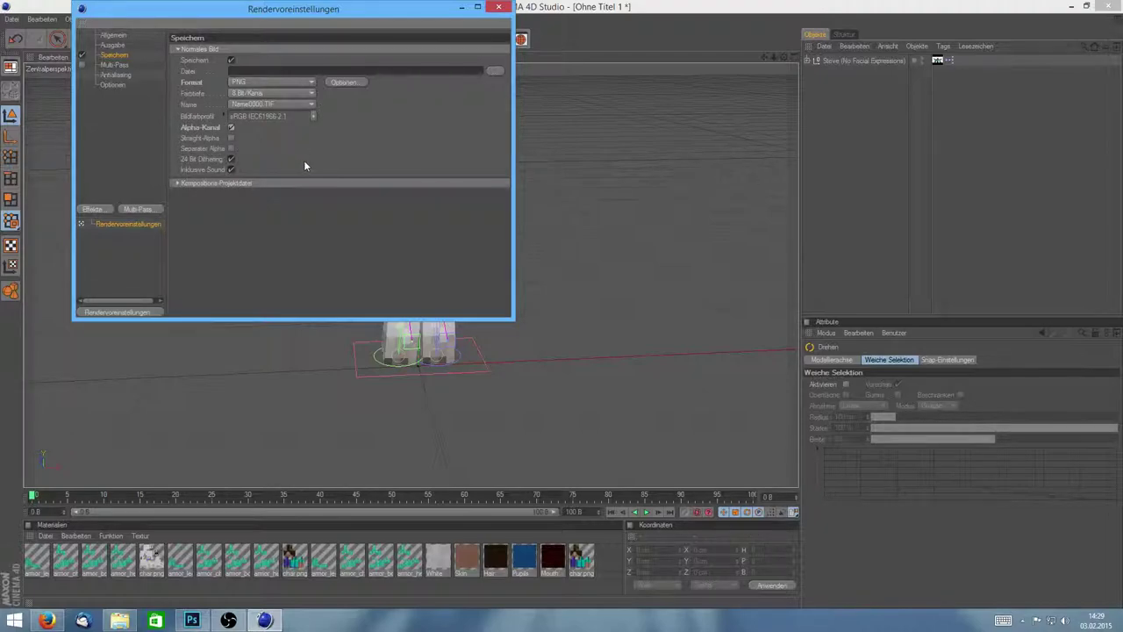
{"action": "left_click", "coordinate": [499, 7]}
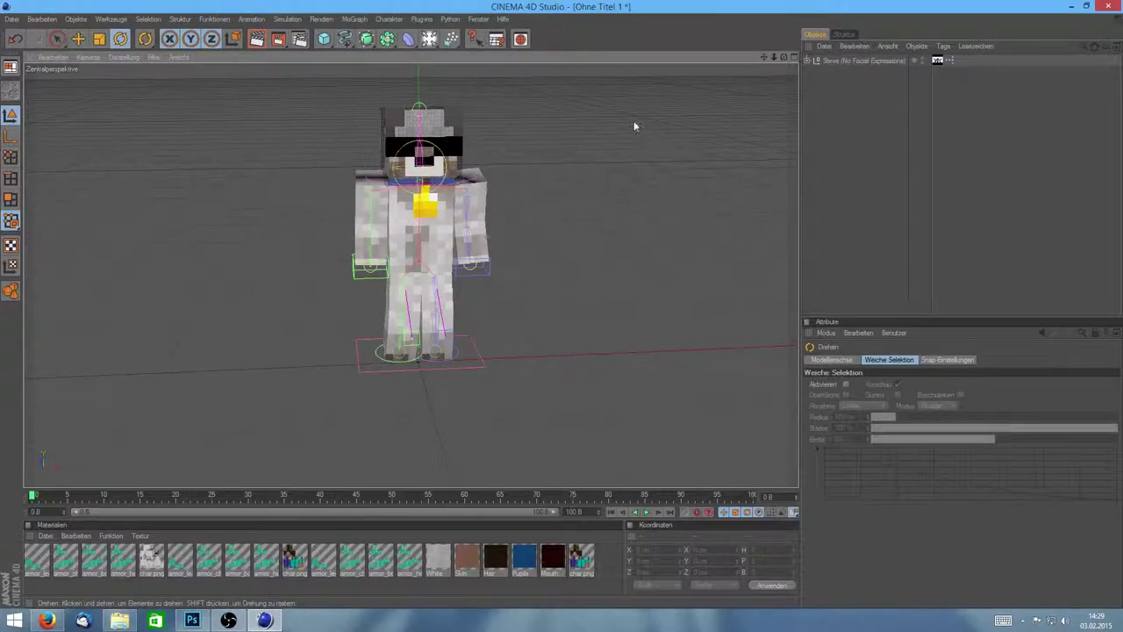
Orbit slightly to frame the character and render a viewport preview
{"action": "mouse_move", "coordinate": [763, 57]}
{"action": "left_mouse_down"}
{"action": "mouse_move", "coordinate": [797, 58]}
{"action": "mouse_move", "coordinate": [785, 57]}
{"action": "left_mouse_up"}
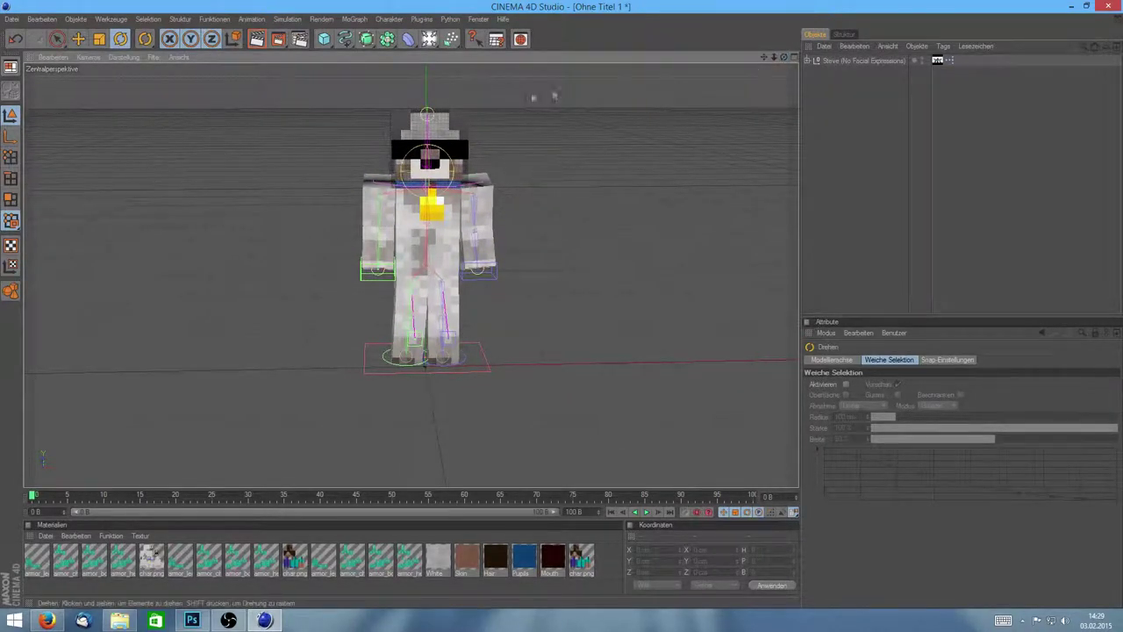
{"action": "left_click", "coordinate": [258, 41]}
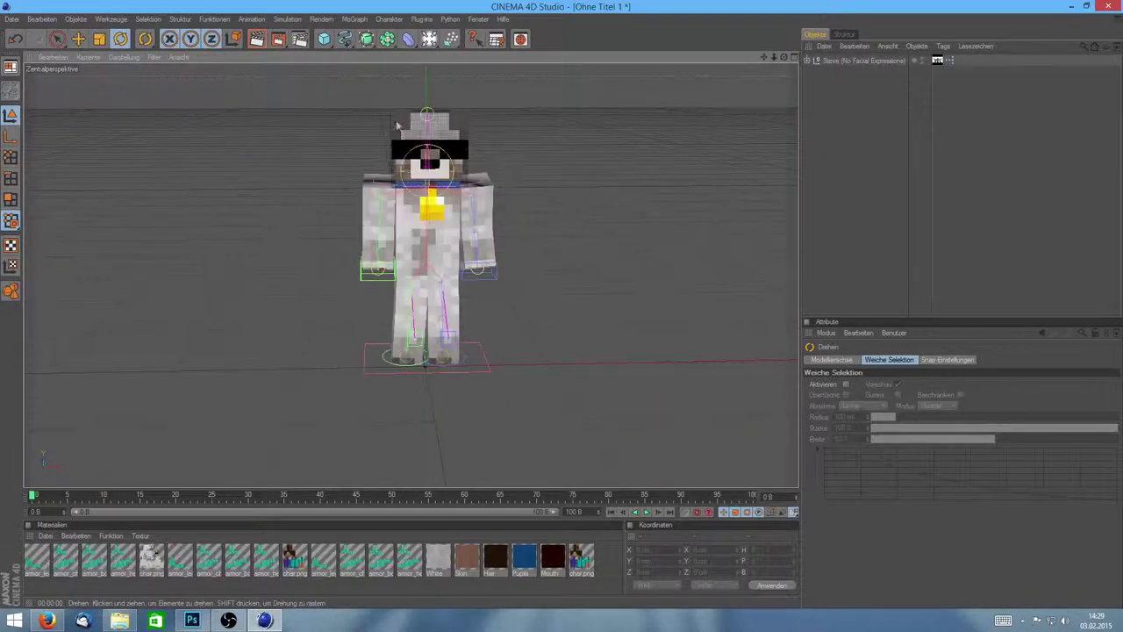
{"action": "left_click", "coordinate": [299, 39]}
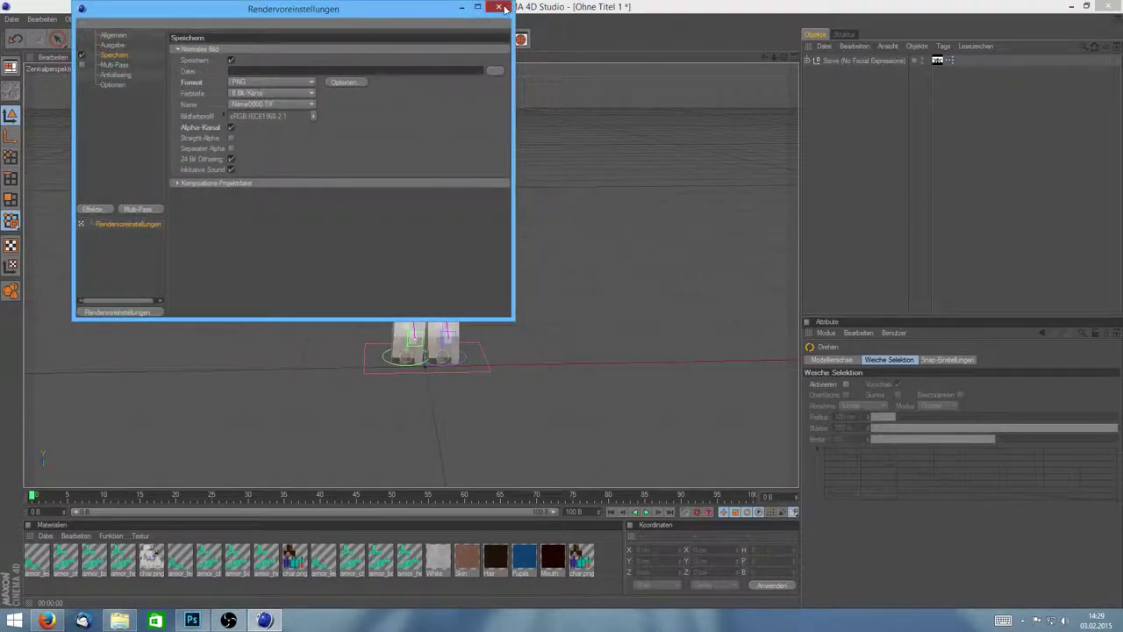
Render to the Picture Viewer and save the image as PNG 'tutorial 2' on the Desktop
{"action": "left_click", "coordinate": [498, 7]}
{"action": "left_click", "coordinate": [279, 40]}
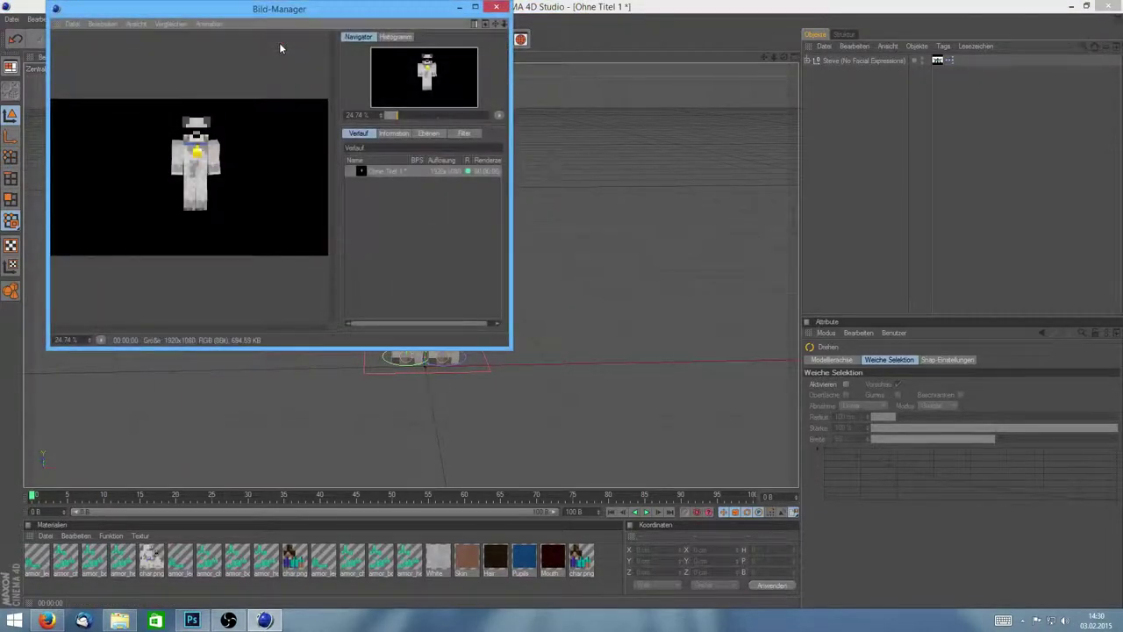
{"action": "left_click", "coordinate": [77, 23]}
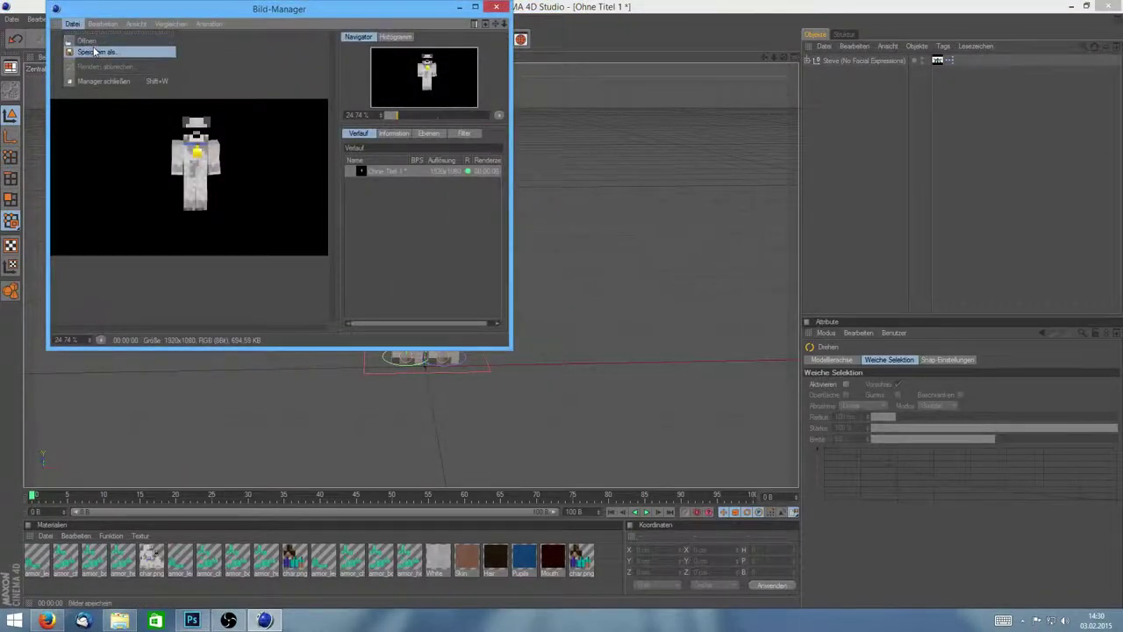
{"action": "left_click", "coordinate": [95, 52]}
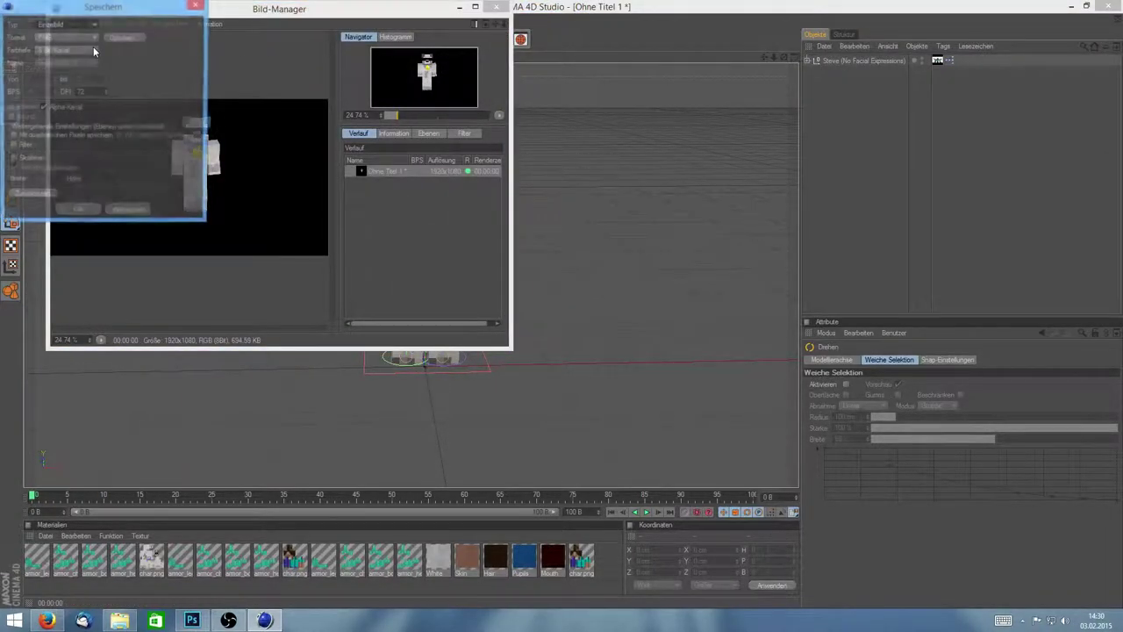
{"action": "left_click", "coordinate": [84, 214]}
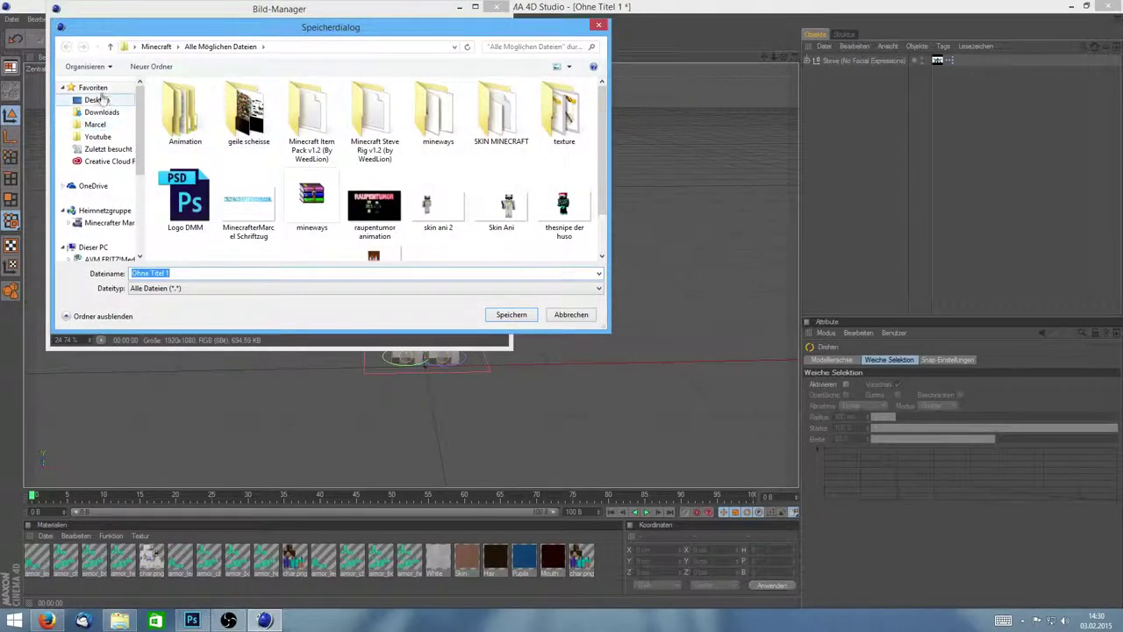
{"action": "left_click", "coordinate": [99, 101]}
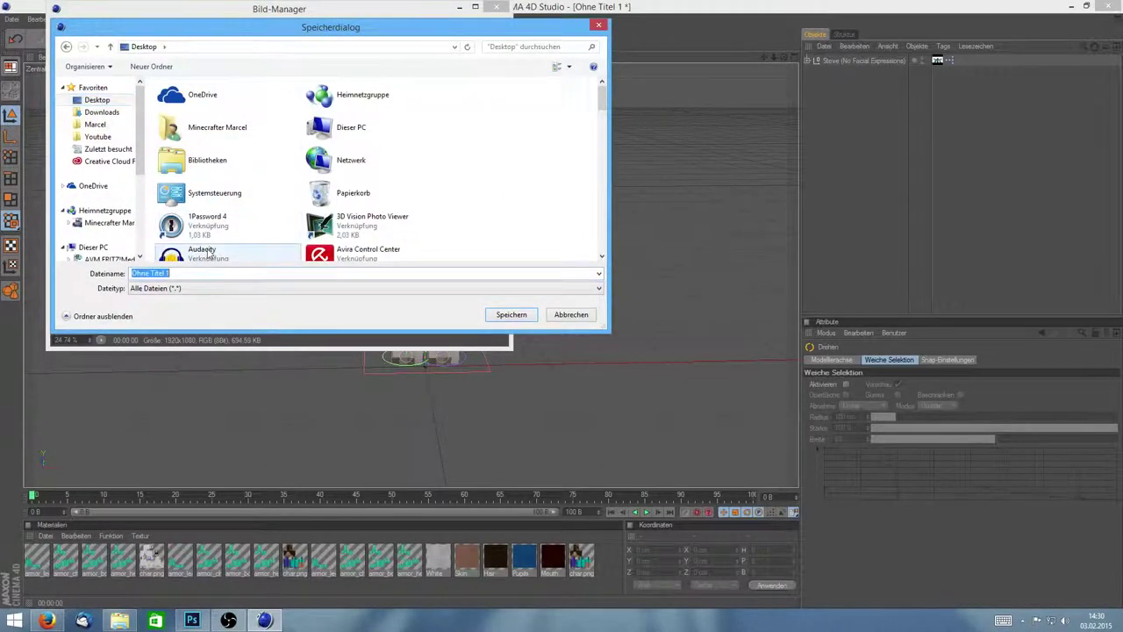
{"action": "type", "text": "tutorial 2"}
{"action": "key", "text": "Return"}
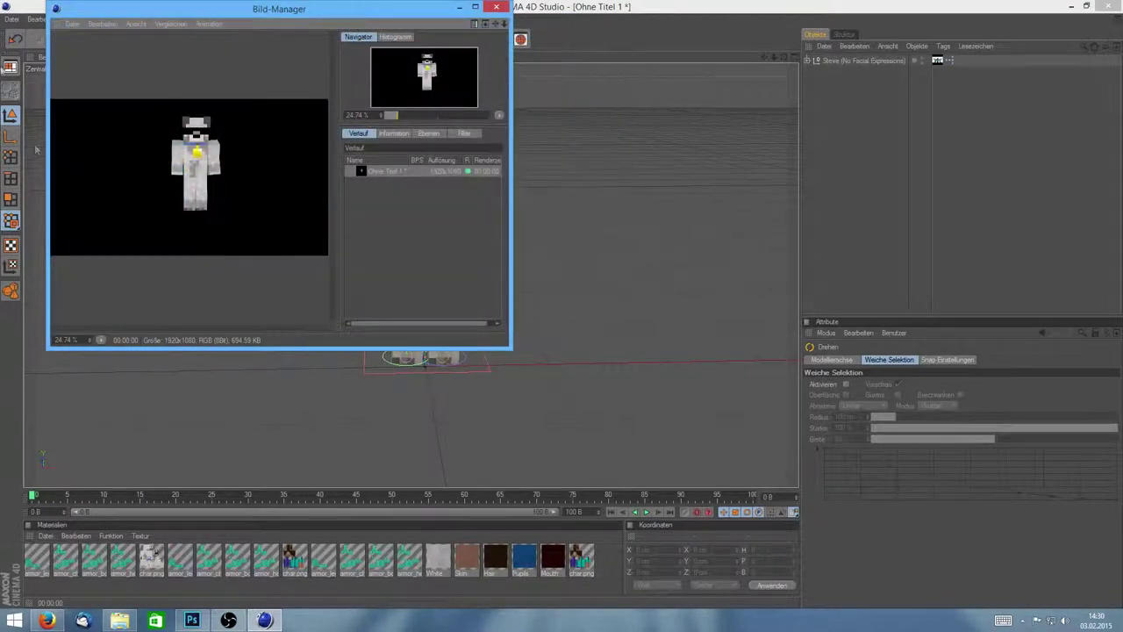
Check tutorial 2 full screen in IrfanView, then drag it into the Photoshop thumbnail
{"action": "left_click", "coordinate": [497, 7]}
{"action": "left_click", "coordinate": [264, 620]}
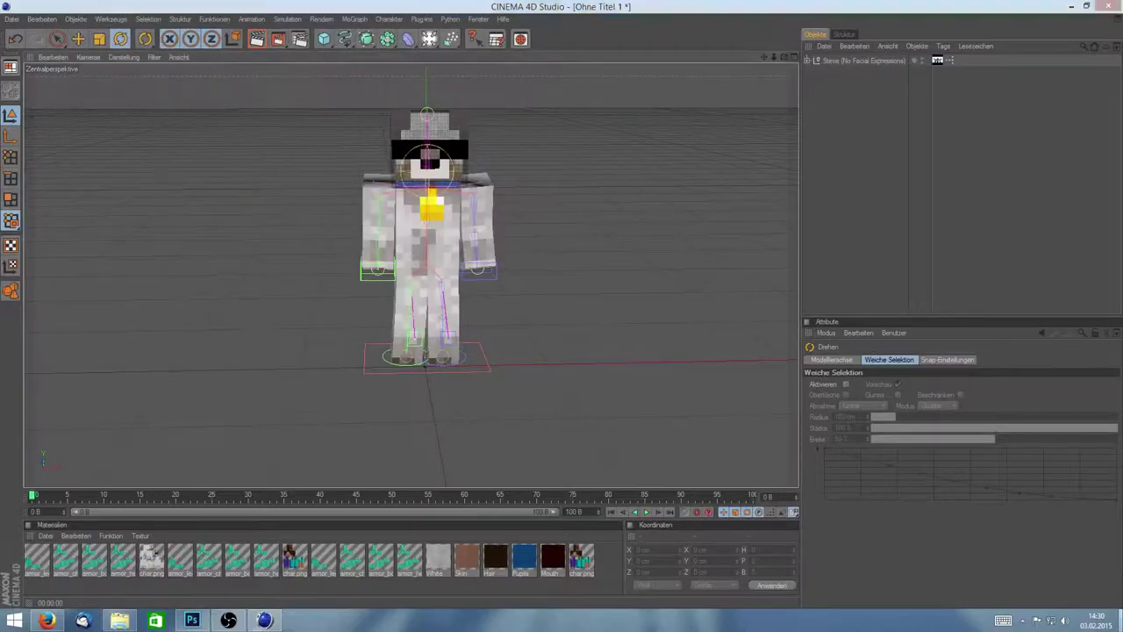
{"action": "left_click", "coordinate": [448, 315]}
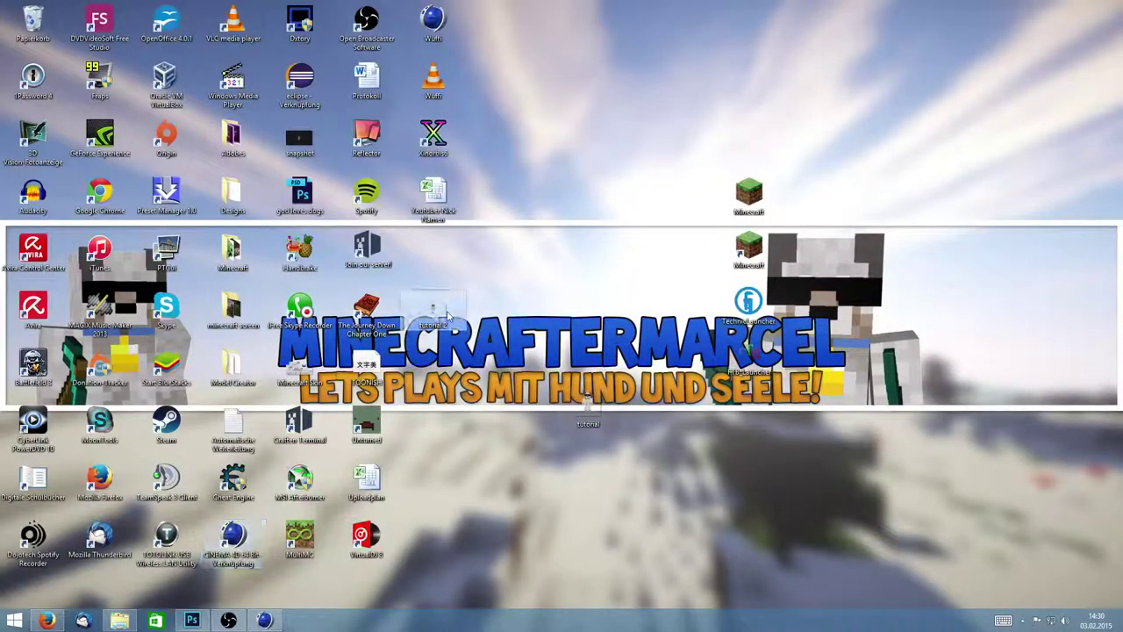
{"action": "double_click", "coordinate": [450, 314]}
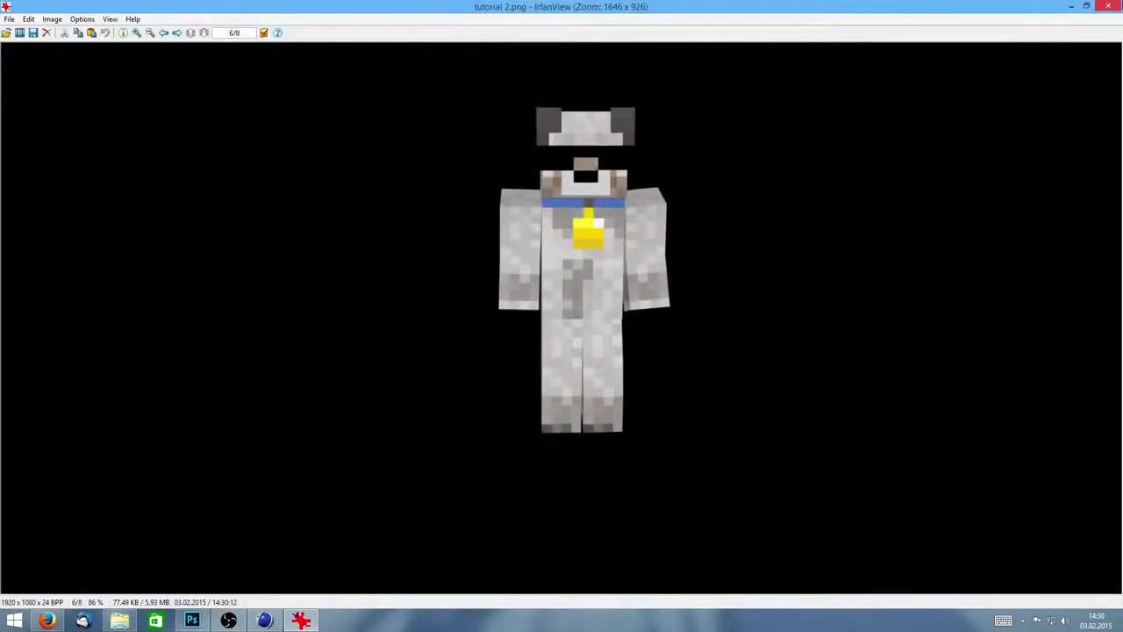
{"action": "key", "text": "Escape"}
{"action": "mouse_move", "coordinate": [433, 312]}
{"action": "left_mouse_down"}
{"action": "mouse_move", "coordinate": [246, 582]}
{"action": "mouse_move", "coordinate": [543, 292]}
{"action": "left_mouse_up"}
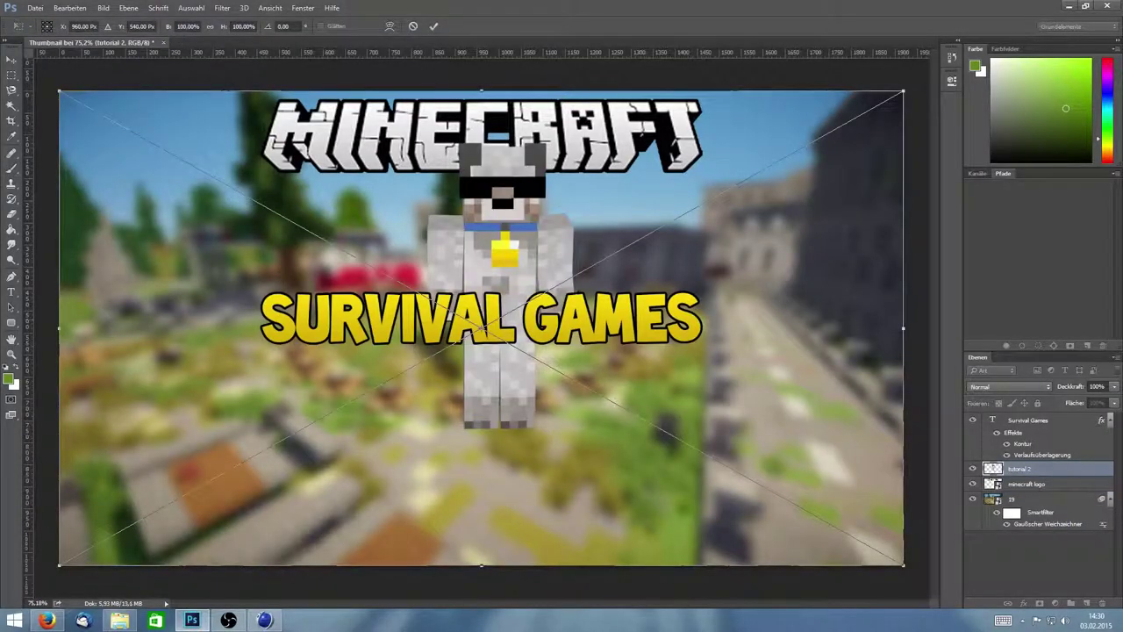
Scale the placed tutorial 2 figure to 80% and position it below the MINECRAFT logo
{"action": "left_click_drag", "start_coordinate": [895, 555], "coordinate": [834, 513]}
{"action": "mouse_move", "coordinate": [738, 329]}
{"action": "left_mouse_down"}
{"action": "mouse_move", "coordinate": [611, 314]}
{"action": "mouse_move", "coordinate": [601, 349]}
{"action": "mouse_move", "coordinate": [598, 323]}
{"action": "left_mouse_up"}
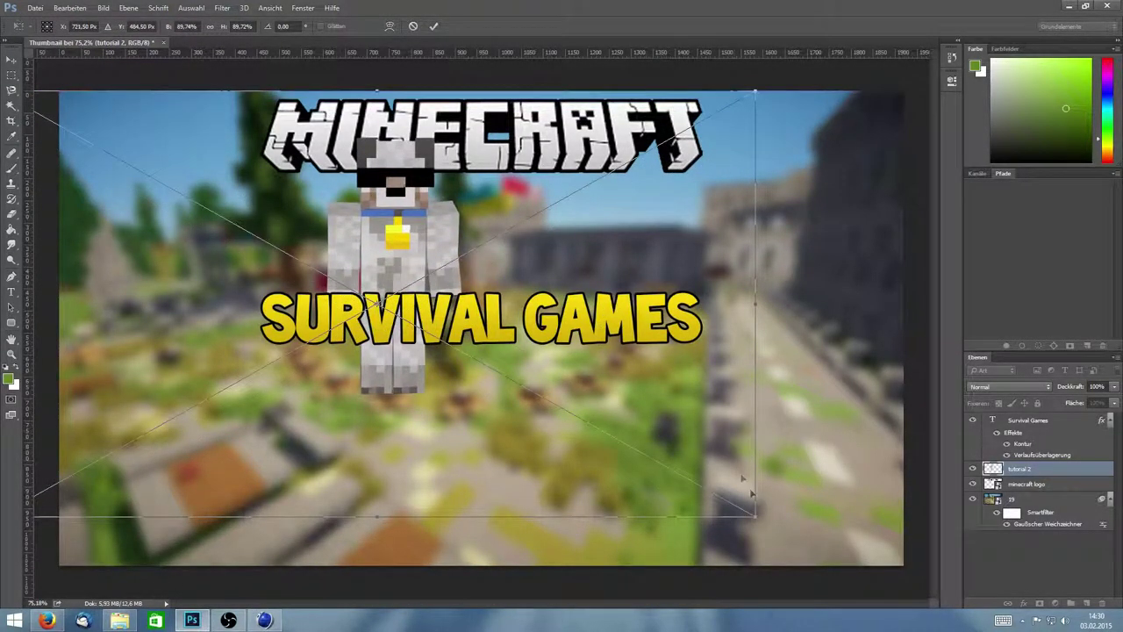
{"action": "left_click_drag", "start_coordinate": [758, 503], "coordinate": [708, 490]}
{"action": "mouse_move", "coordinate": [685, 447]}
{"action": "left_mouse_down"}
{"action": "mouse_move", "coordinate": [624, 418]}
{"action": "mouse_move", "coordinate": [625, 406]}
{"action": "left_mouse_up"}
{"action": "key", "text": "Return"}
Marquee-select the figure's area above the SURVIVAL GAMES title and add a layer mask from it
{"action": "key", "text": "b"}
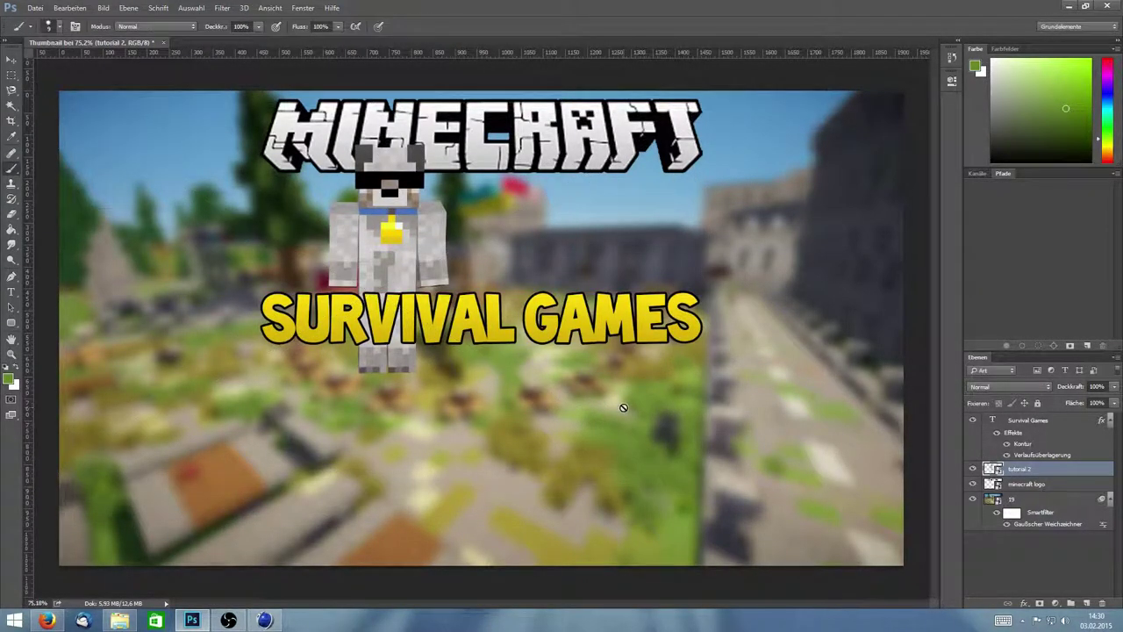
{"action": "scroll", "coordinate": [523, 255], "scroll_direction": "up", "scroll_amount": 3}
{"action": "scroll", "coordinate": [522, 256], "scroll_direction": "up", "scroll_amount": 1}
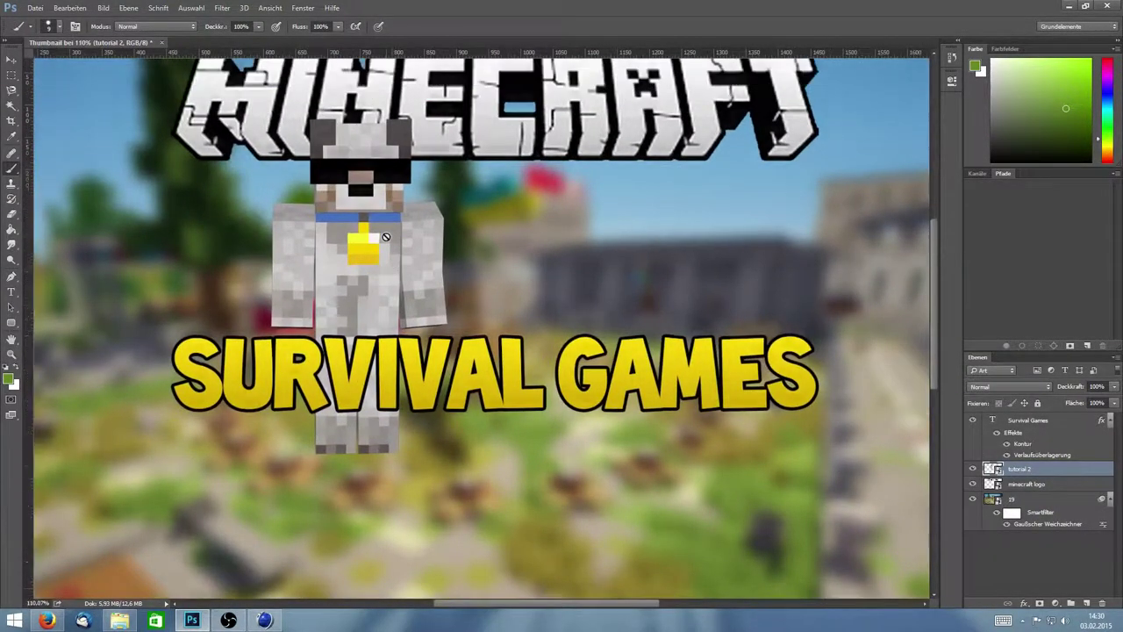
{"action": "scroll", "coordinate": [772, 457], "scroll_direction": "up", "scroll_amount": 2}
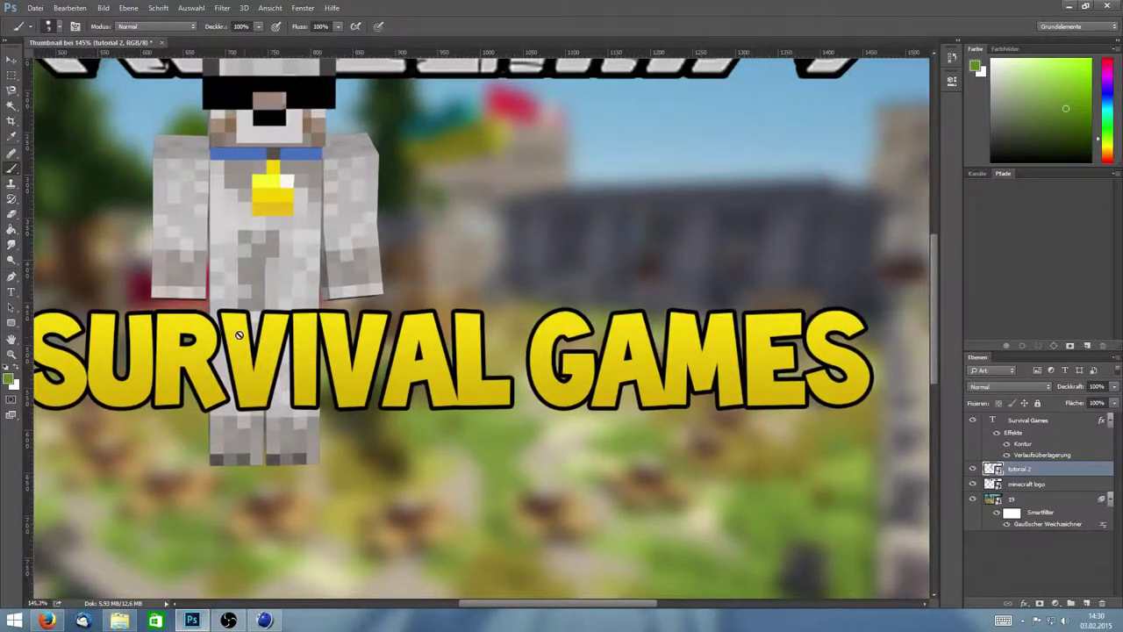
{"action": "scroll", "coordinate": [526, 351], "scroll_direction": "up", "scroll_amount": 1}
{"action": "left_click", "coordinate": [11, 59]}
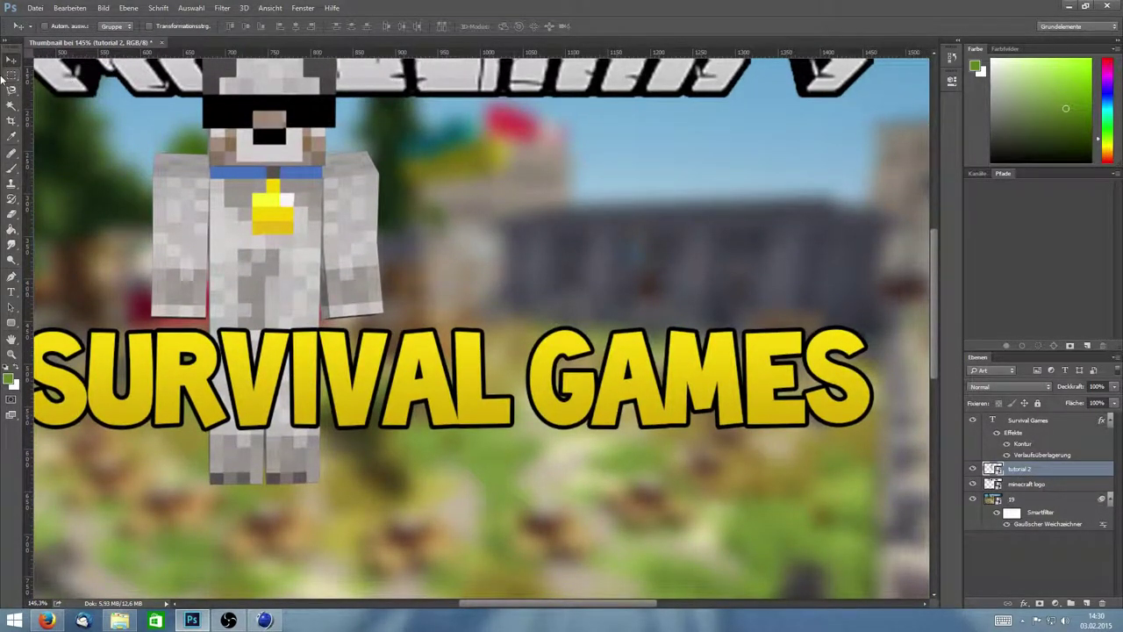
{"action": "left_click", "coordinate": [11, 74]}
{"action": "left_click_drag", "start_coordinate": [541, 604], "coordinate": [479, 603]}
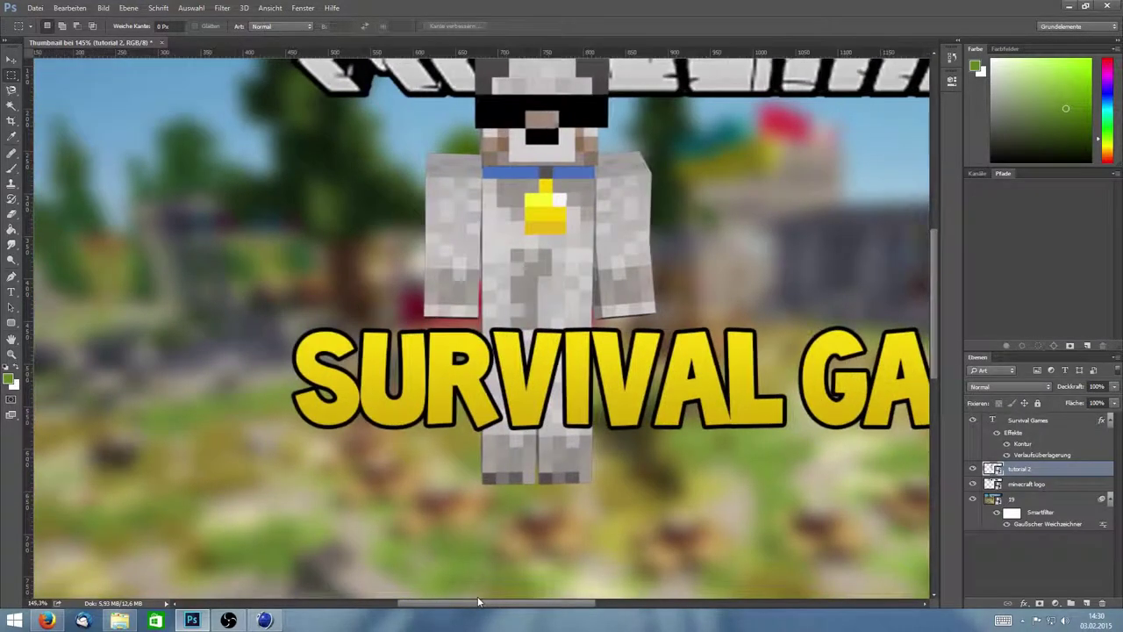
{"action": "scroll", "coordinate": [334, 180], "scroll_direction": "up", "scroll_amount": 1}
{"action": "scroll", "coordinate": [335, 180], "scroll_direction": "up", "scroll_amount": 1}
{"action": "mouse_move", "coordinate": [314, 74]}
{"action": "left_mouse_down"}
{"action": "mouse_move", "coordinate": [737, 294]}
{"action": "mouse_move", "coordinate": [746, 361]}
{"action": "mouse_move", "coordinate": [735, 386]}
{"action": "left_mouse_up"}
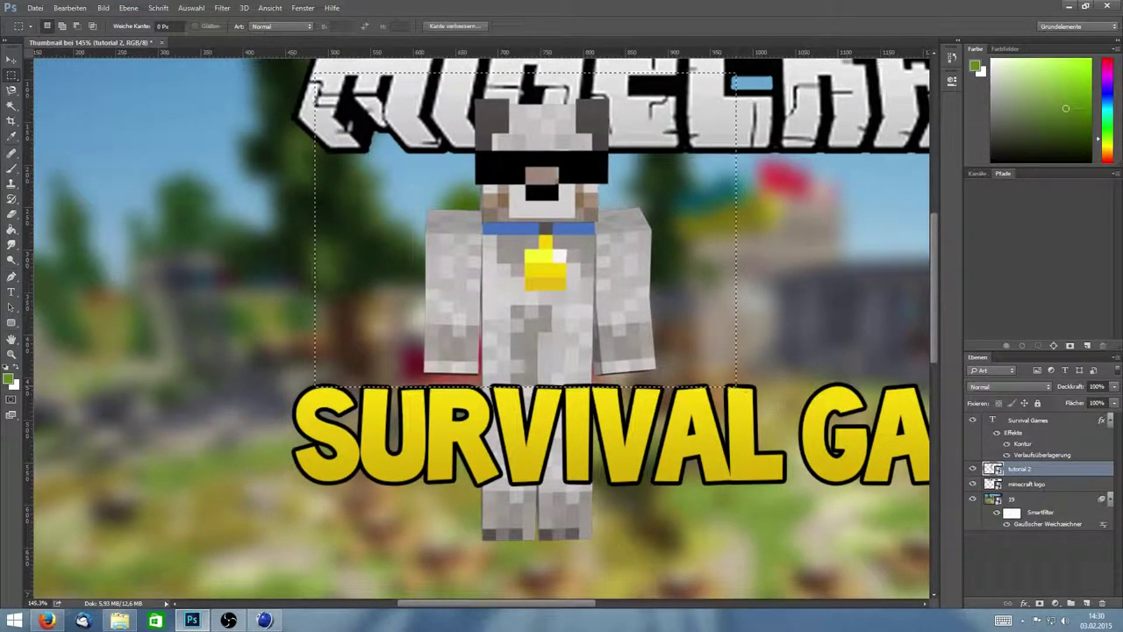
{"action": "left_click", "coordinate": [1039, 603]}
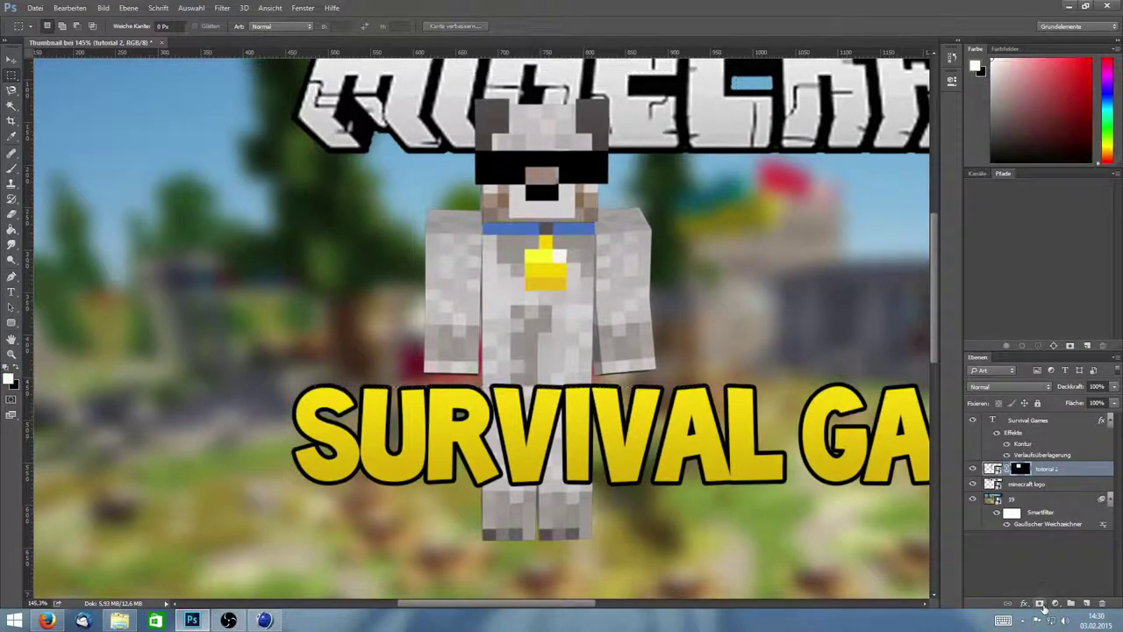
Paint white on the layer mask to reveal the figure's leg between R and V
{"action": "scroll", "coordinate": [534, 407], "scroll_direction": "up", "scroll_amount": 3}
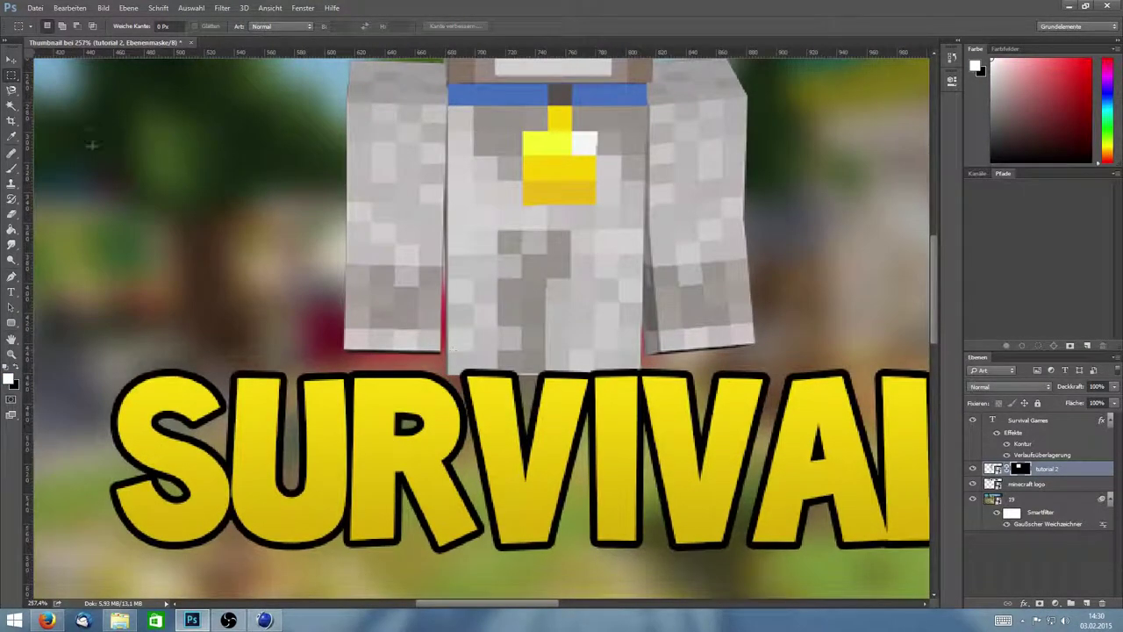
{"action": "left_click", "coordinate": [11, 168]}
{"action": "left_click_drag", "start_coordinate": [519, 365], "coordinate": [525, 432]}
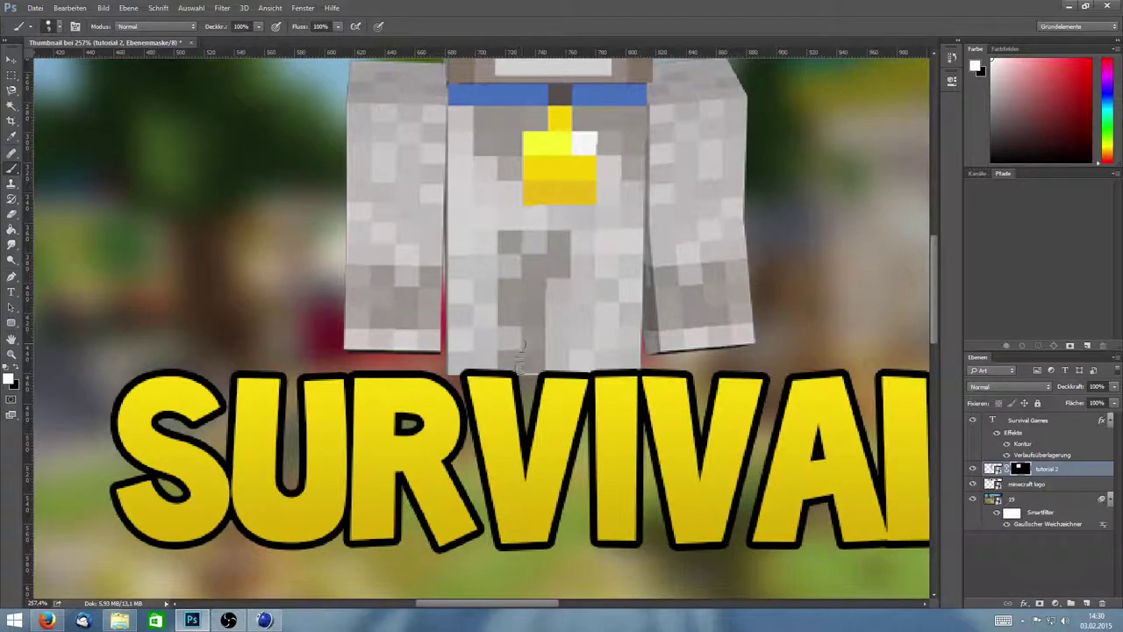
{"action": "left_click_drag", "start_coordinate": [530, 369], "coordinate": [526, 439]}
{"action": "mouse_move", "coordinate": [530, 360]}
{"action": "left_mouse_down"}
{"action": "mouse_move", "coordinate": [528, 414]}
{"action": "mouse_move", "coordinate": [532, 382]}
{"action": "left_mouse_up"}
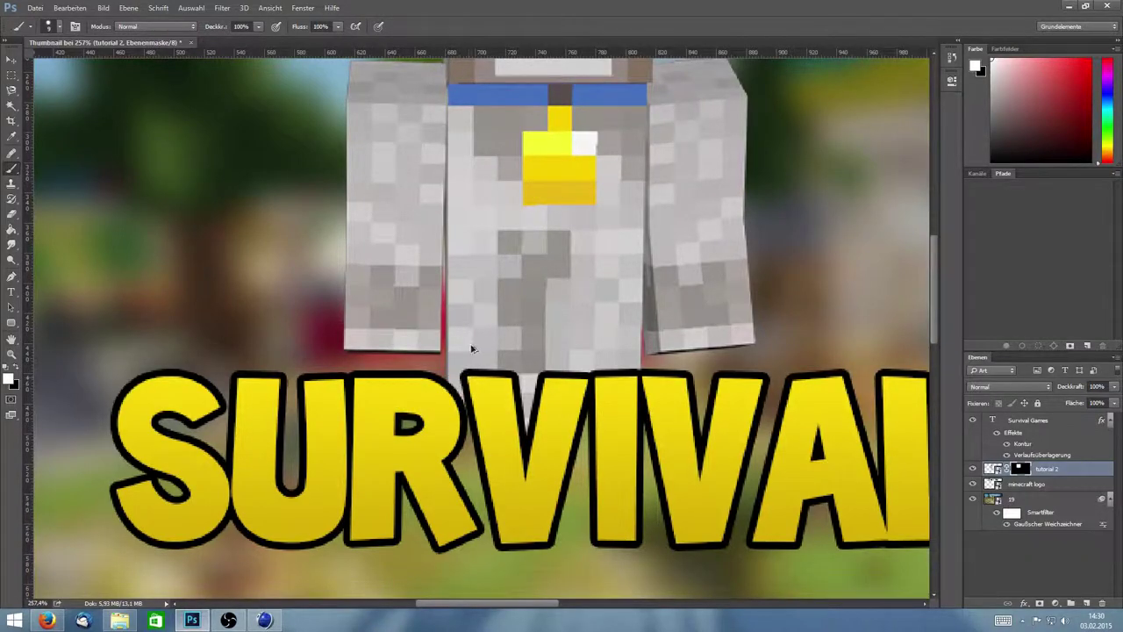
{"action": "scroll", "coordinate": [472, 351], "scroll_direction": "down", "scroll_amount": 2}
{"action": "scroll", "coordinate": [492, 316], "scroll_direction": "down", "scroll_amount": 2}
{"action": "scroll", "coordinate": [535, 253], "scroll_direction": "down", "scroll_amount": 2}
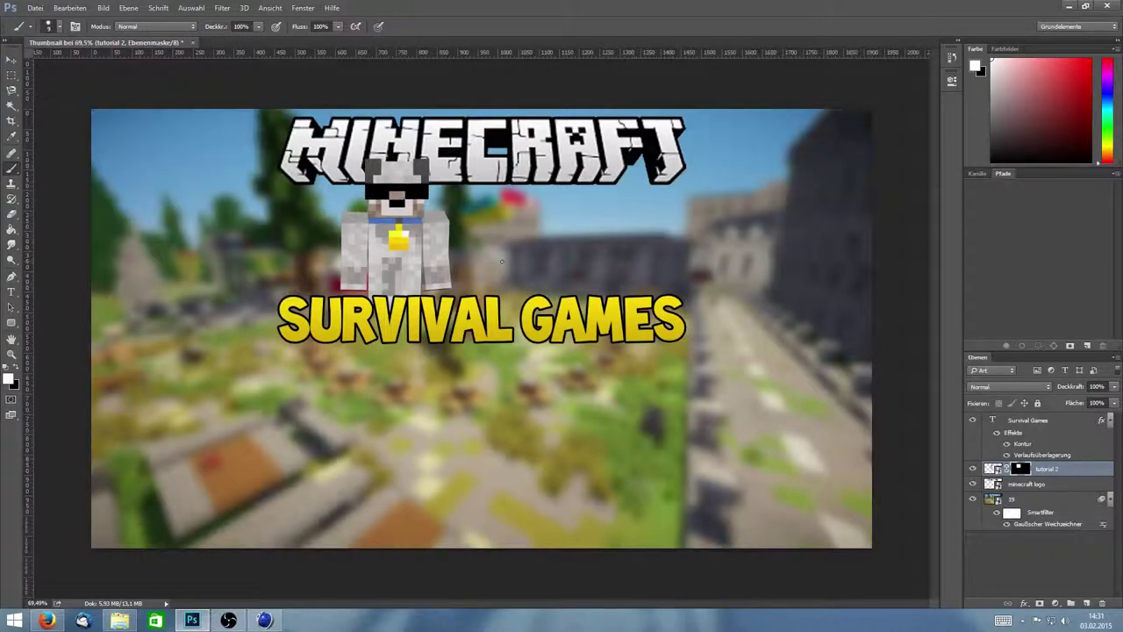
Bring up Save As for the thumbnail, then cancel without saving
{"action": "scroll", "coordinate": [502, 261], "scroll_direction": "up", "scroll_amount": 1}
{"action": "key", "text": "ctrl+s"}
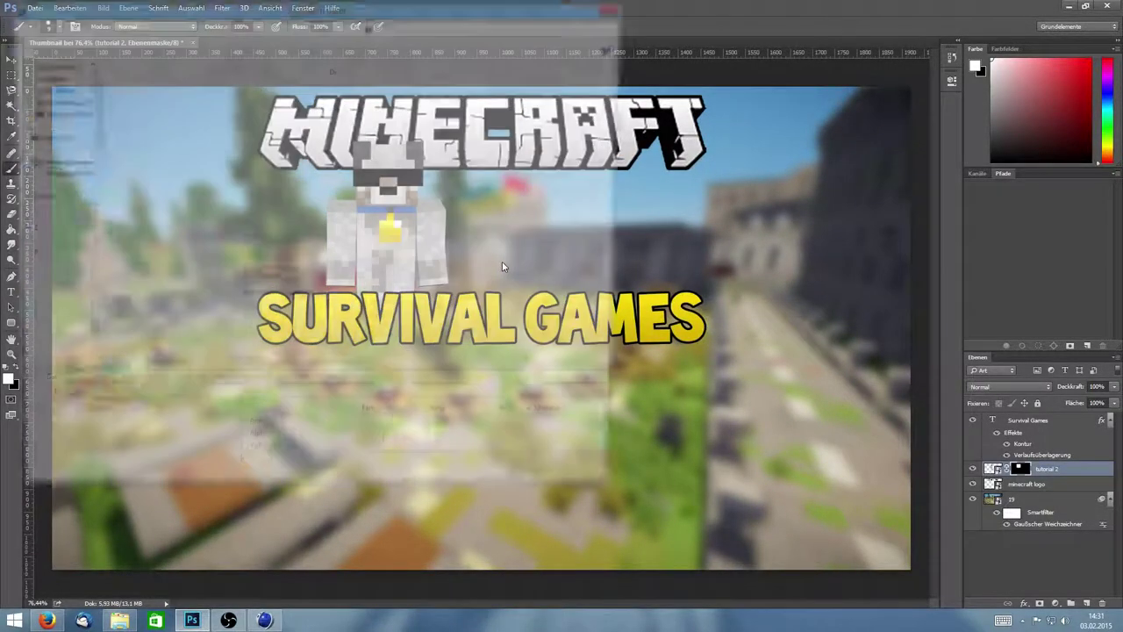
{"action": "left_click", "coordinate": [586, 490]}
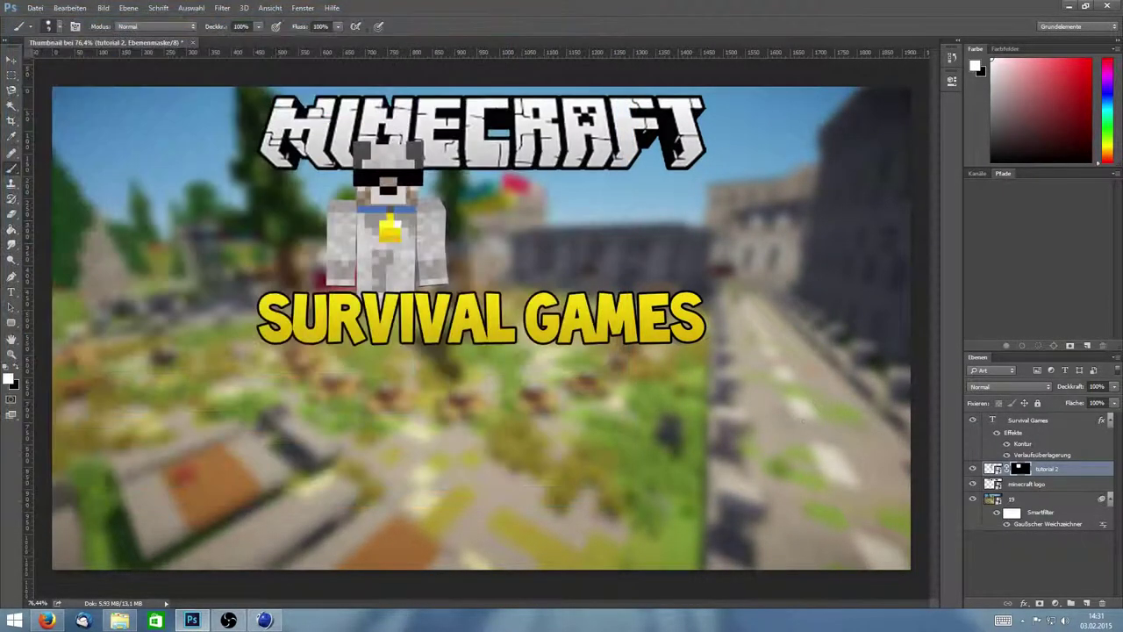